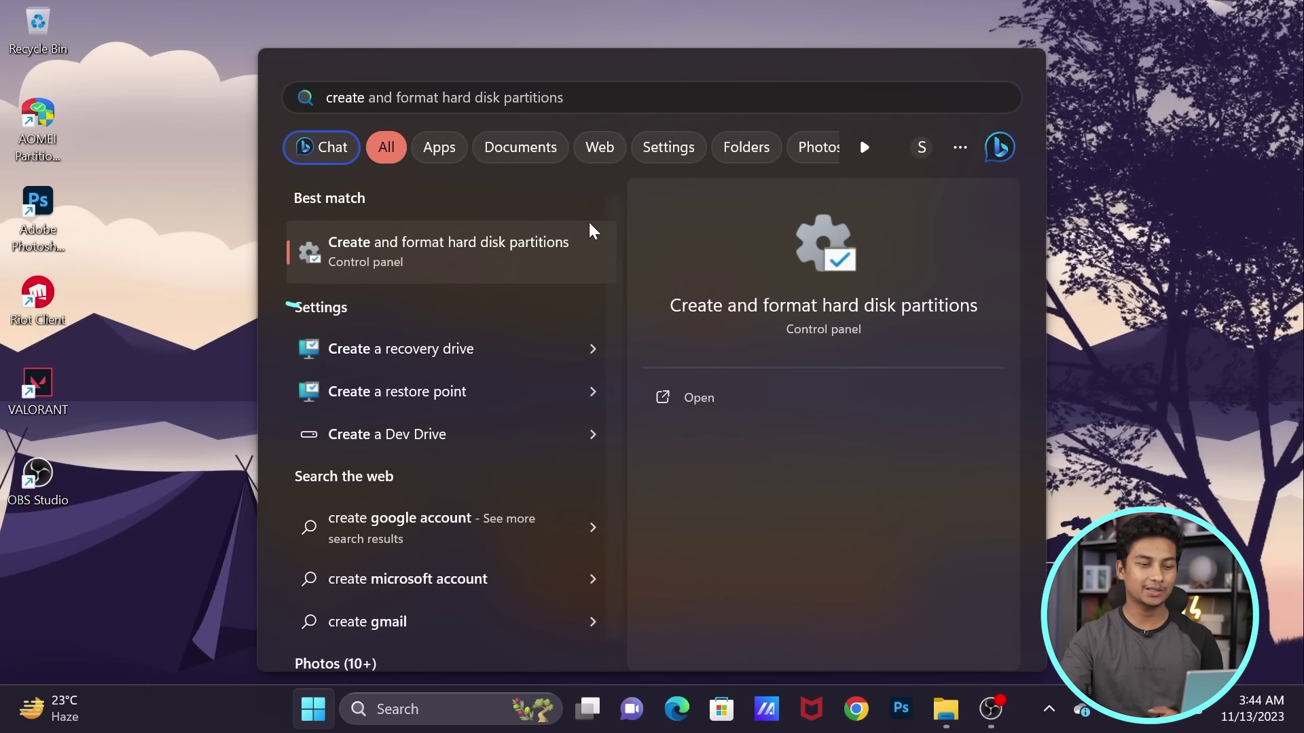
Open the Create and format hard disk partitions tool and maximize the Disk Management window.
{"action": "left_click", "coordinate": [551, 252]}
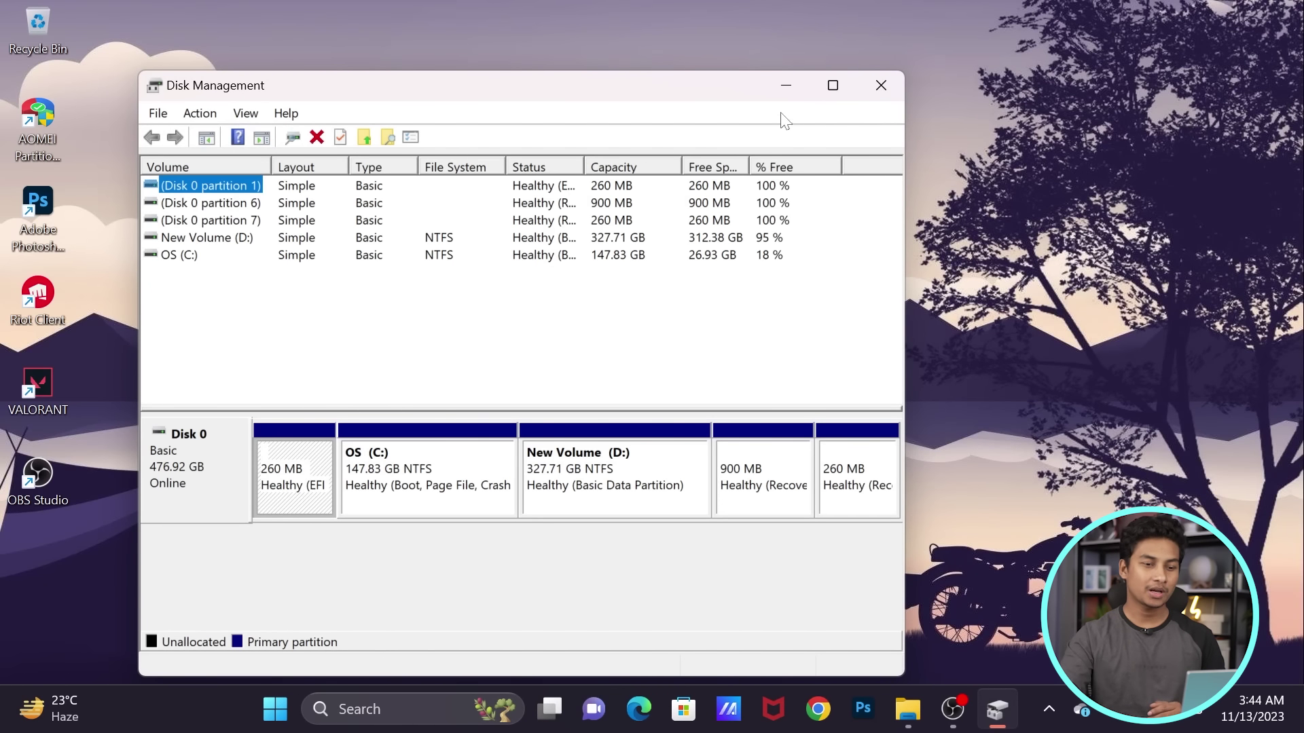
{"action": "left_click", "coordinate": [832, 86]}
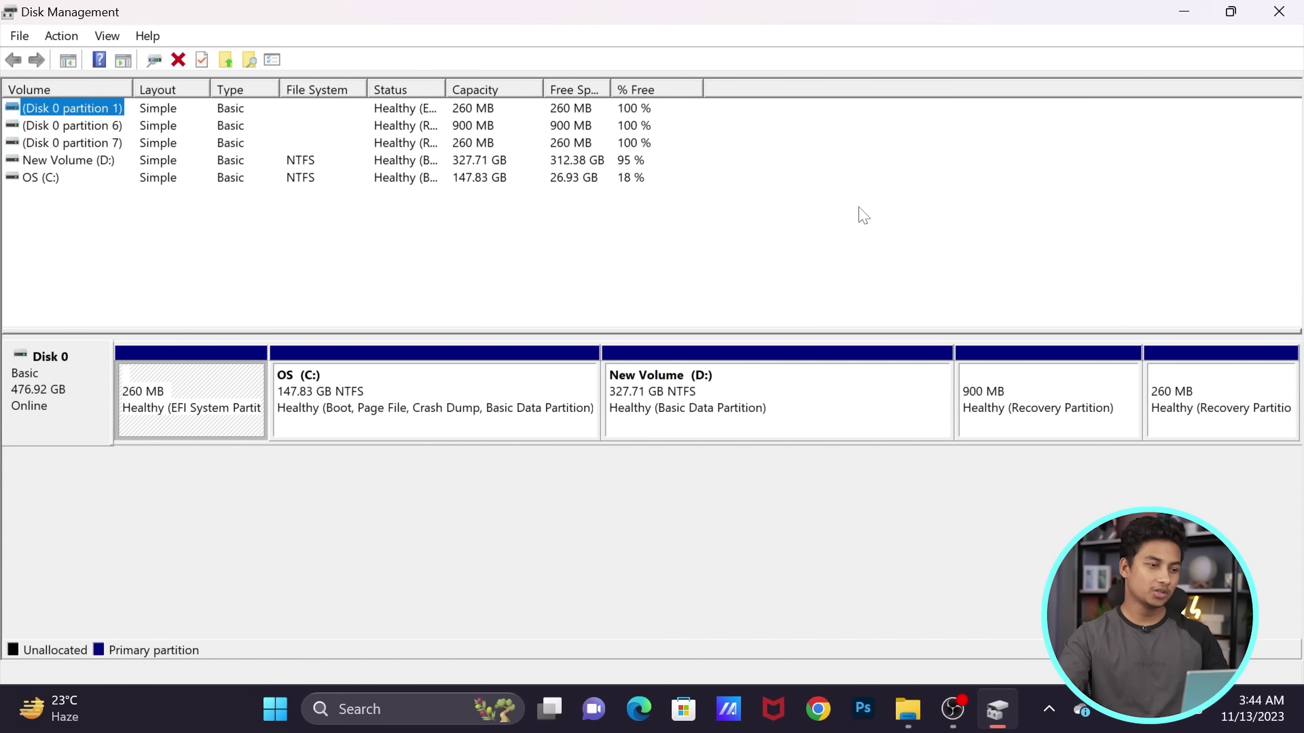
{"action": "left_click", "coordinate": [34, 224]}
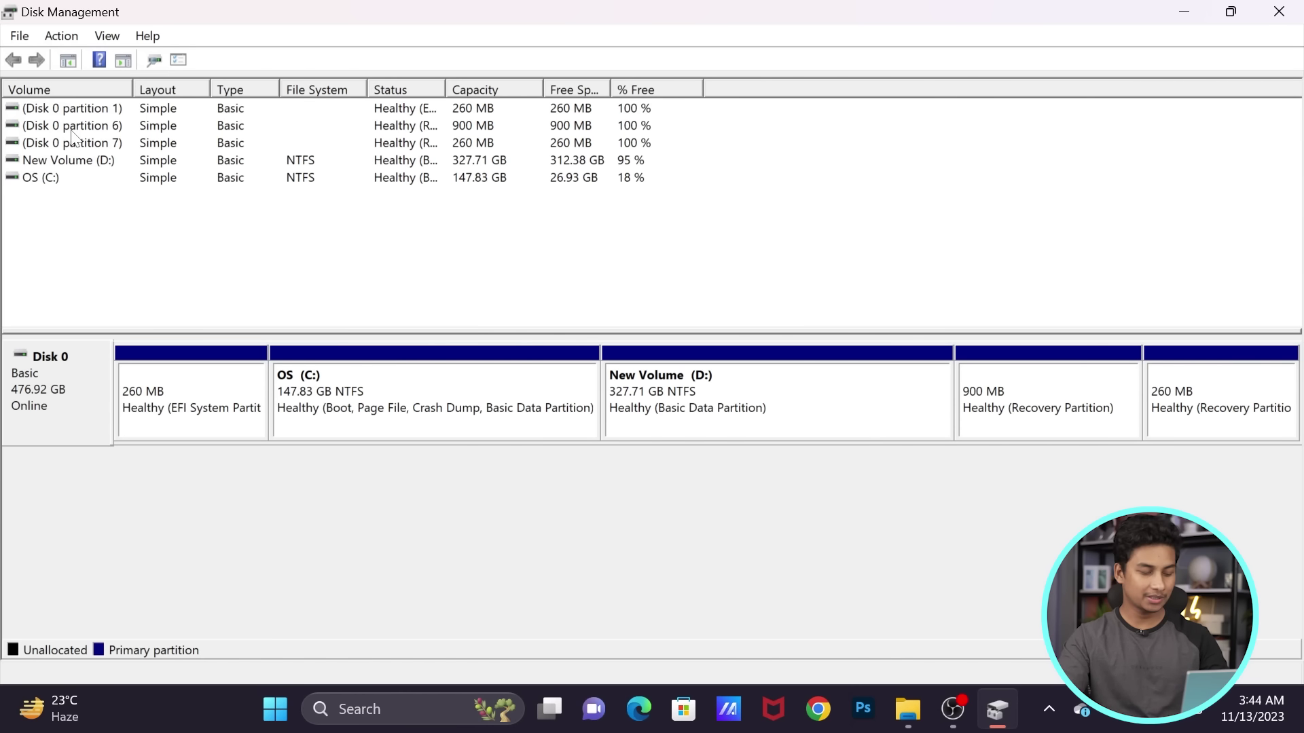
Open This PC in File Explorer, minimize it, and locate drives C: and D: in Disk Management's volume list.
{"action": "key", "text": "super+e"}
{"action": "left_click", "coordinate": [127, 548]}
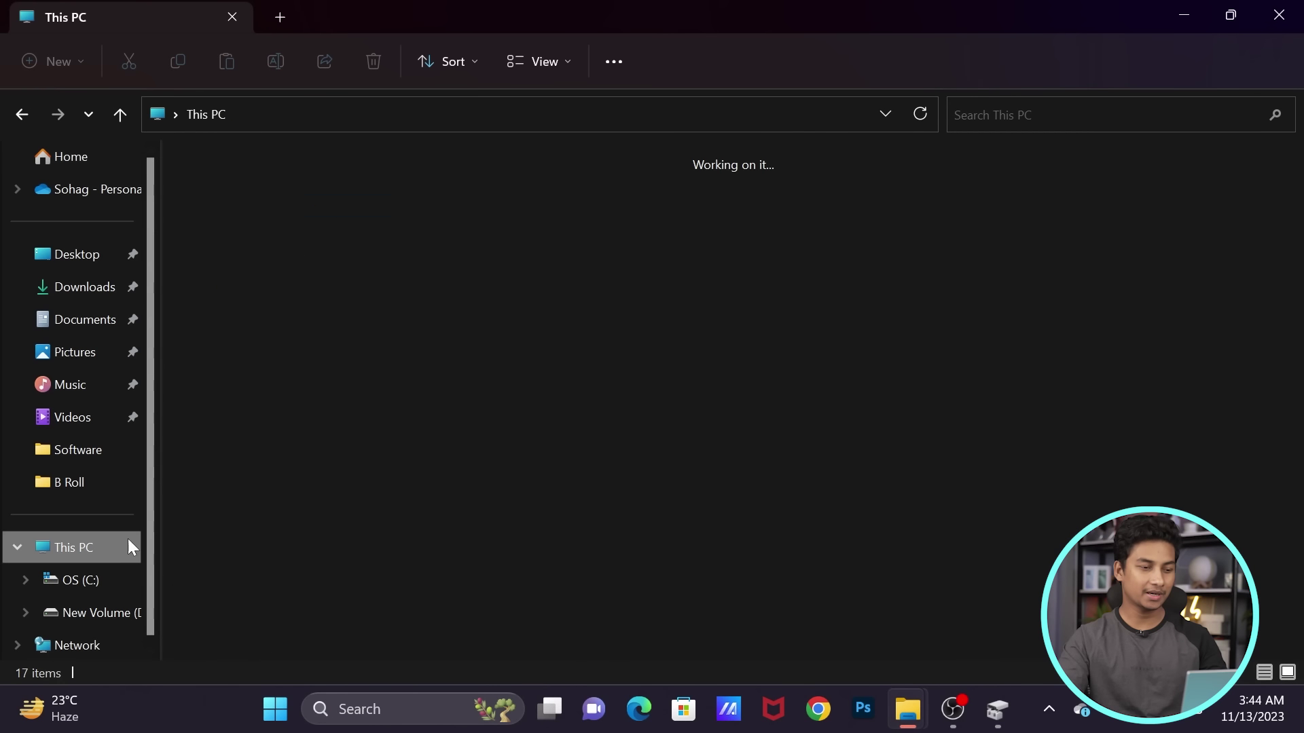
{"action": "left_click", "coordinate": [1185, 14]}
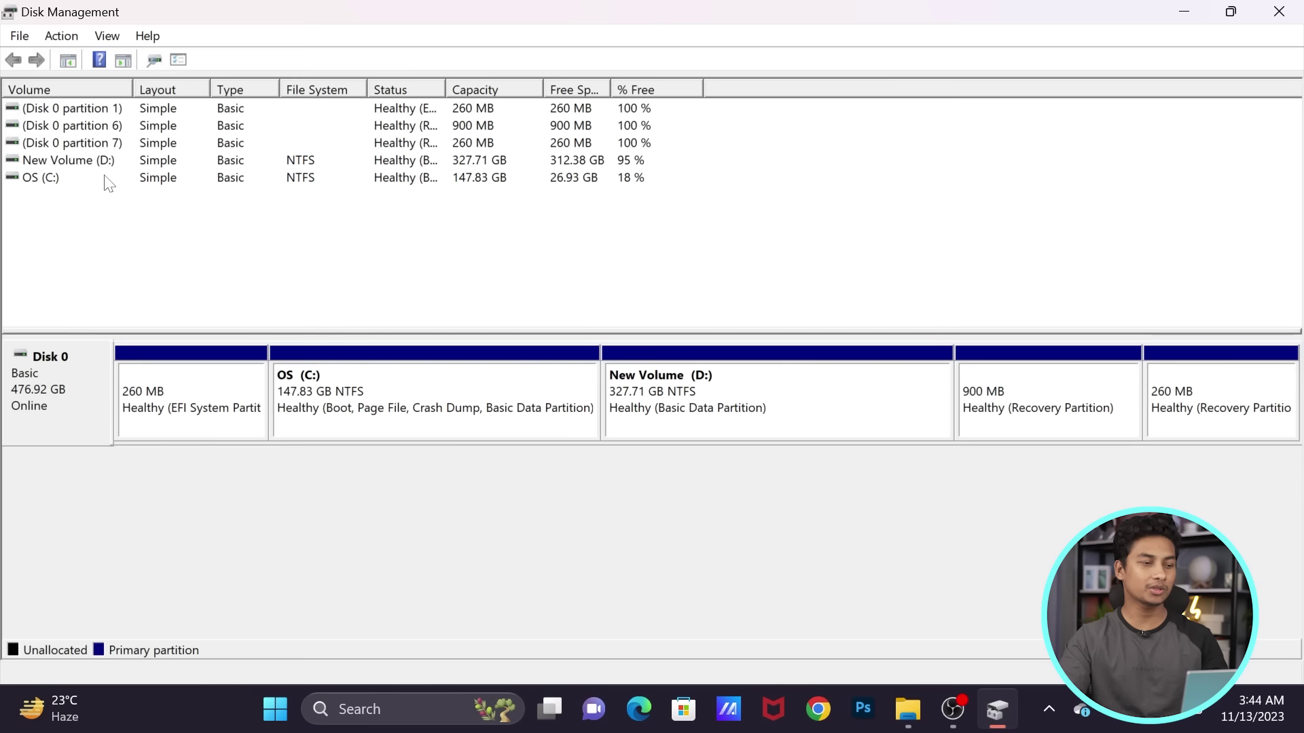
{"action": "left_click", "coordinate": [97, 165]}
{"action": "left_click", "coordinate": [37, 179]}
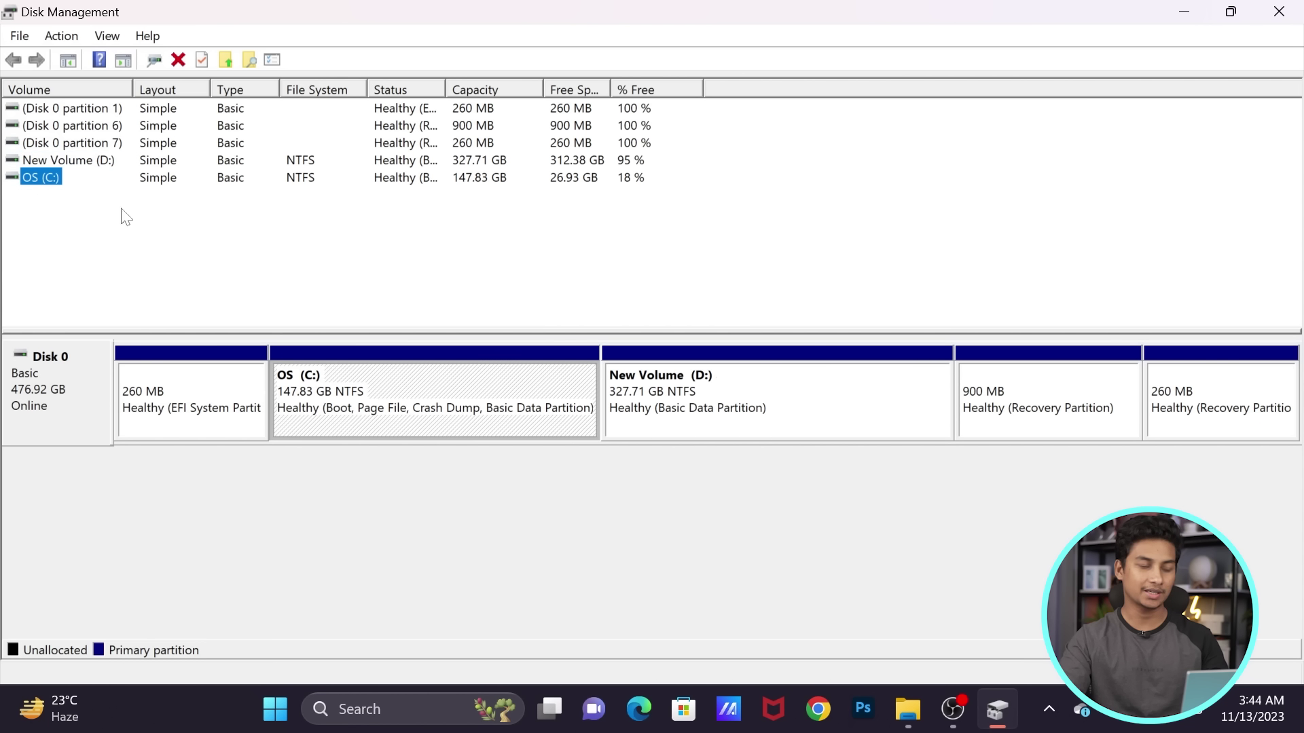
{"action": "left_click", "coordinate": [122, 211]}
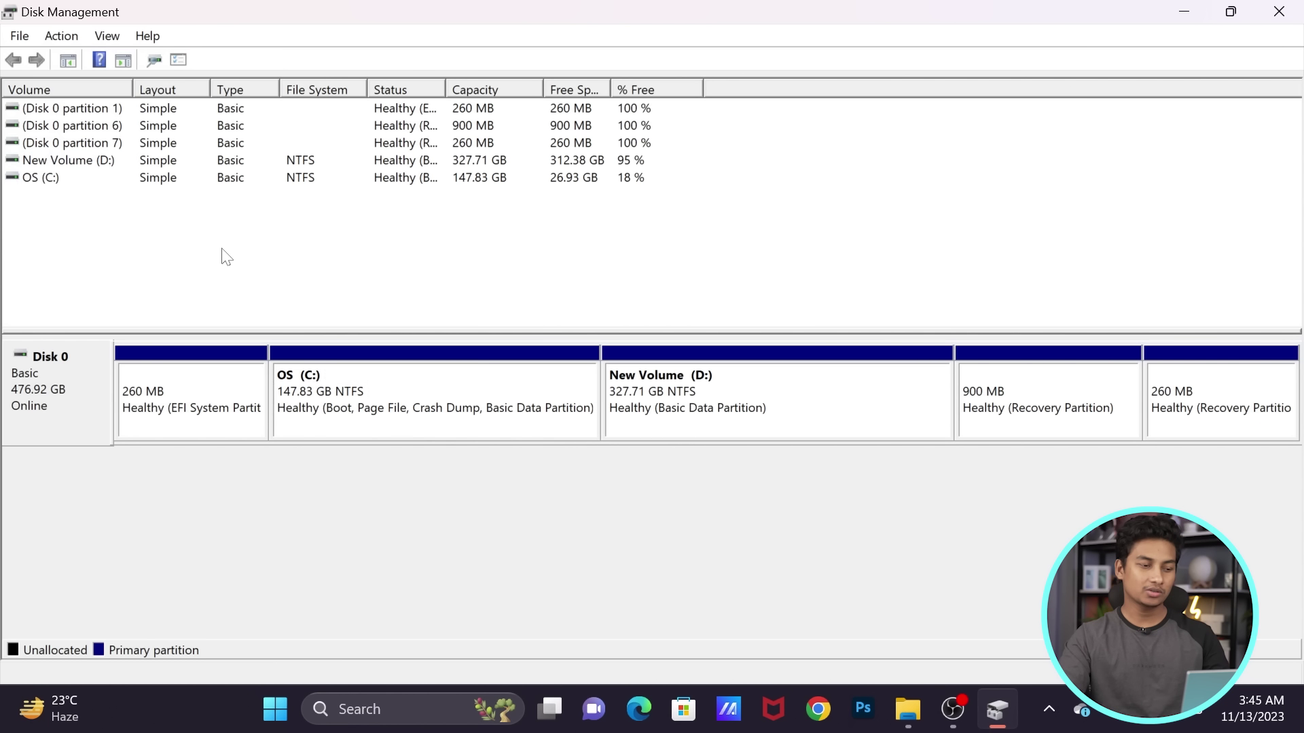
Switch to File Explorer to examine the free and total space of drives C: and D:, then return to Disk Management.
{"action": "left_click", "coordinate": [914, 706]}
{"action": "left_click", "coordinate": [810, 596]}
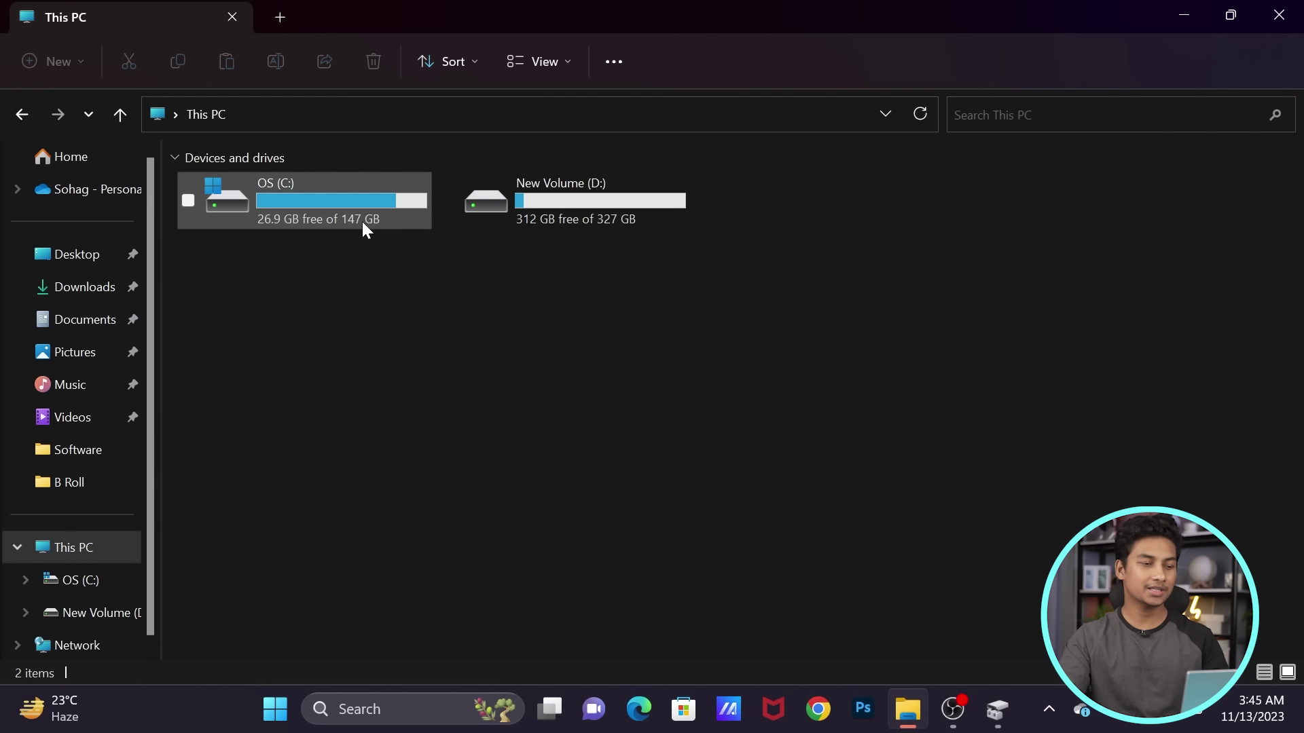
{"action": "mouse_move", "coordinate": [362, 228]}
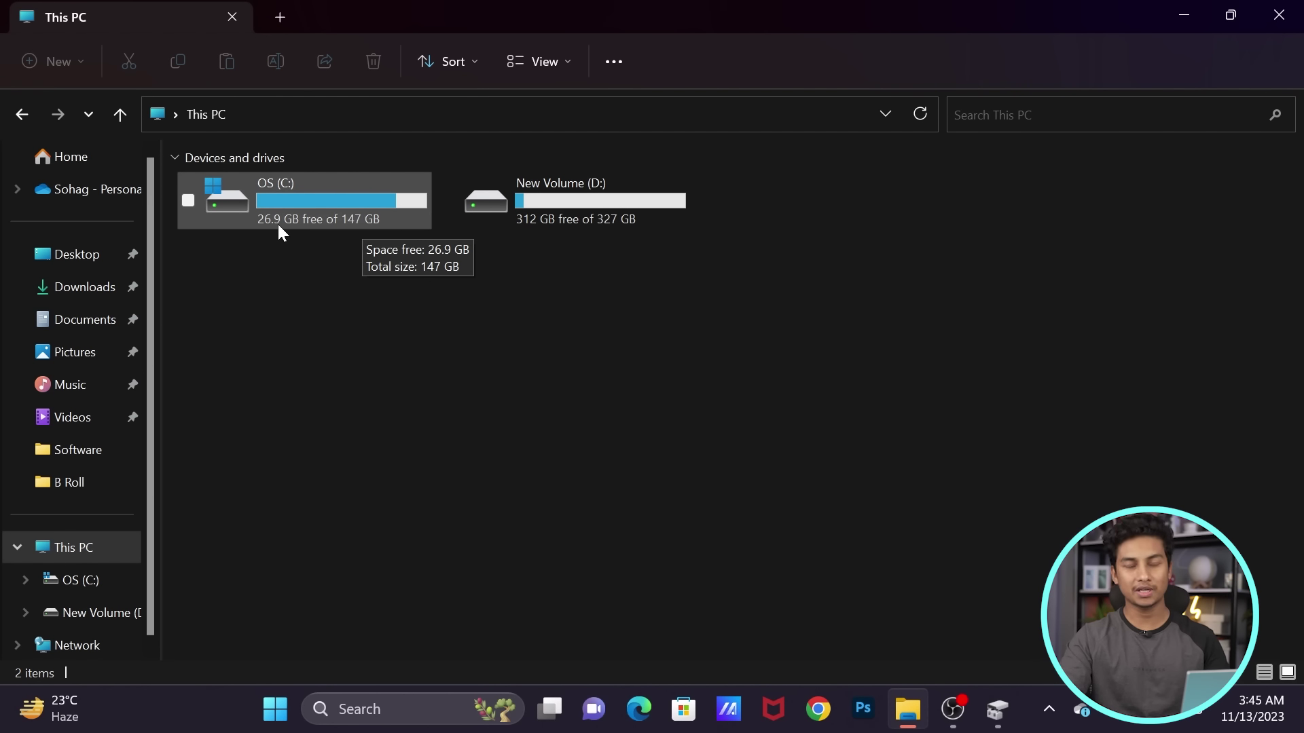
{"action": "left_click", "coordinate": [644, 225]}
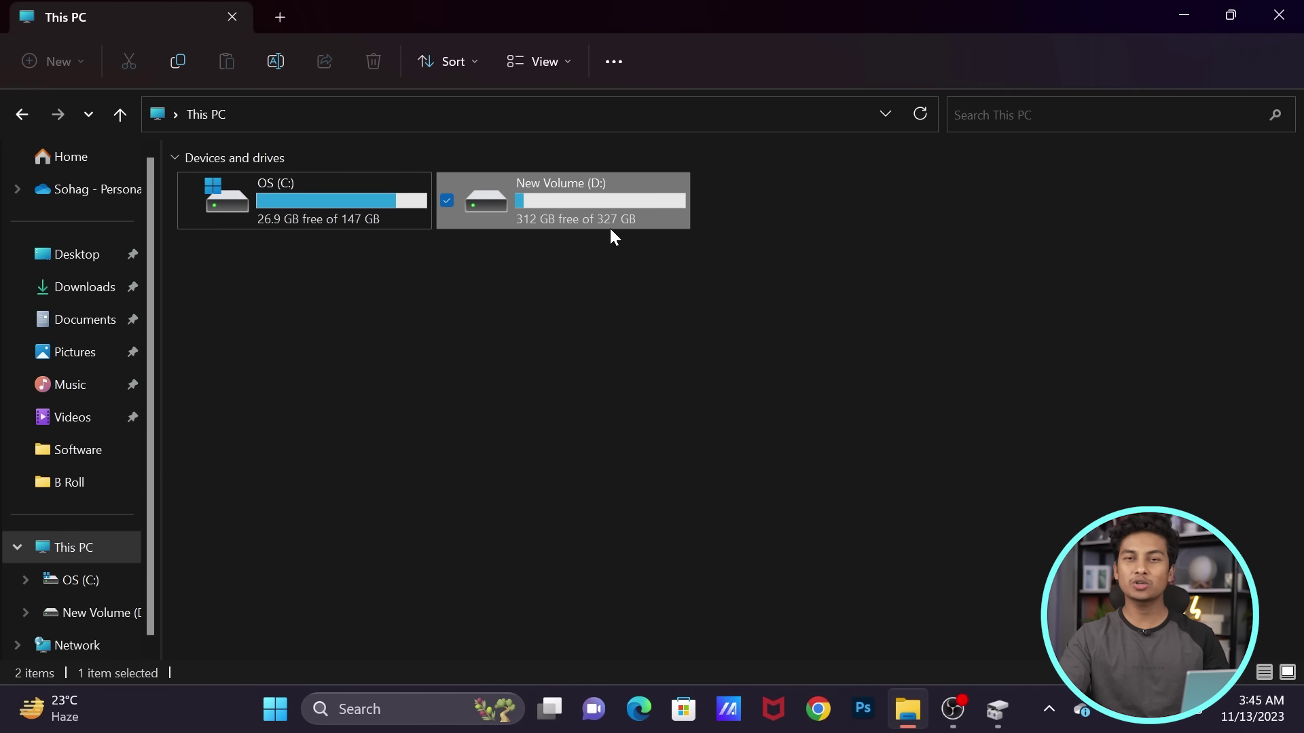
{"action": "mouse_move", "coordinate": [610, 229]}
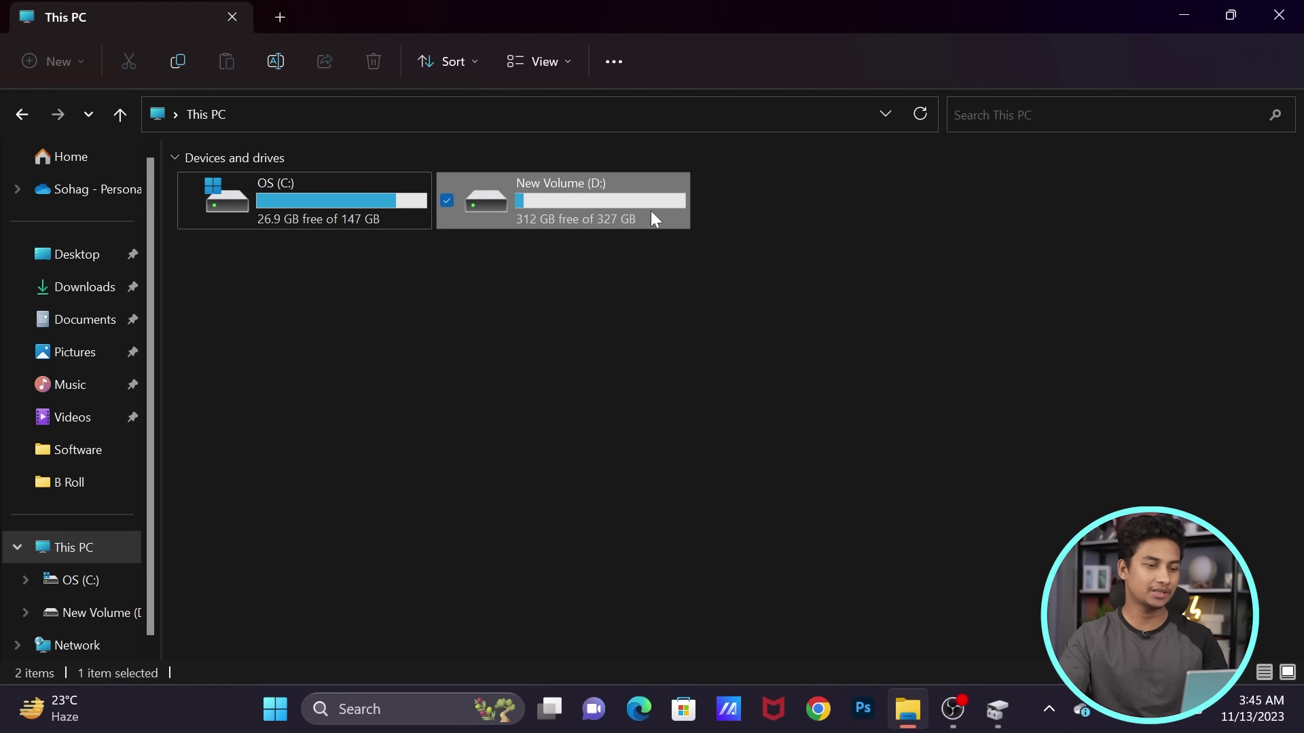
{"action": "left_click", "coordinate": [660, 284]}
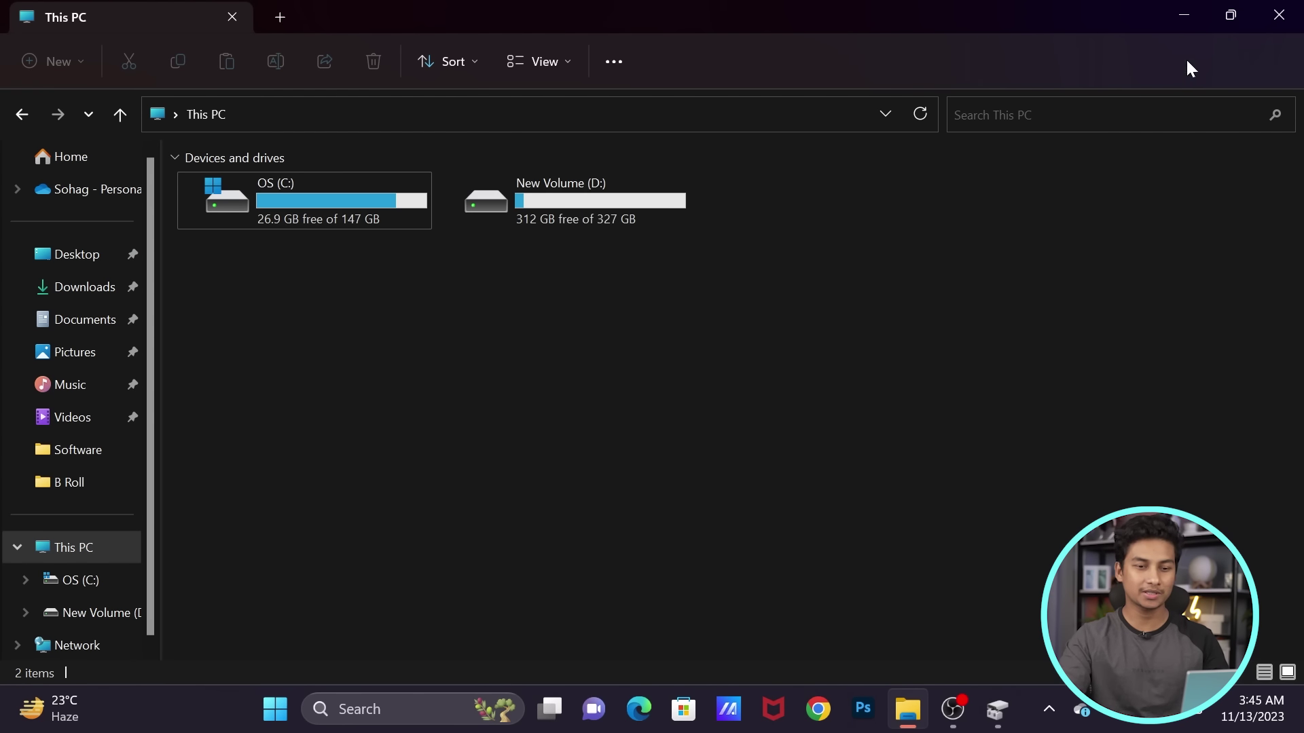
{"action": "left_click", "coordinate": [1187, 15]}
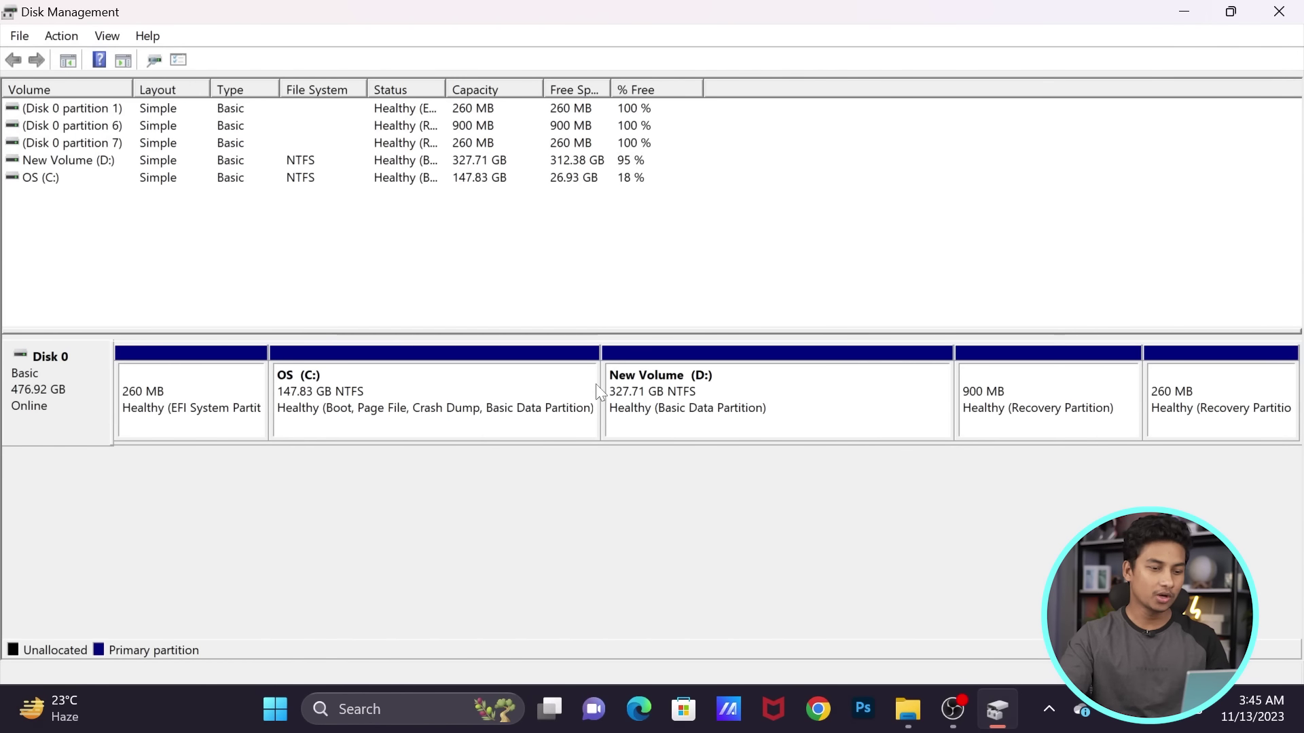
Shrink the New Volume (D:) partition on Disk 0 by 102400 MB.
{"action": "left_click", "coordinate": [92, 391]}
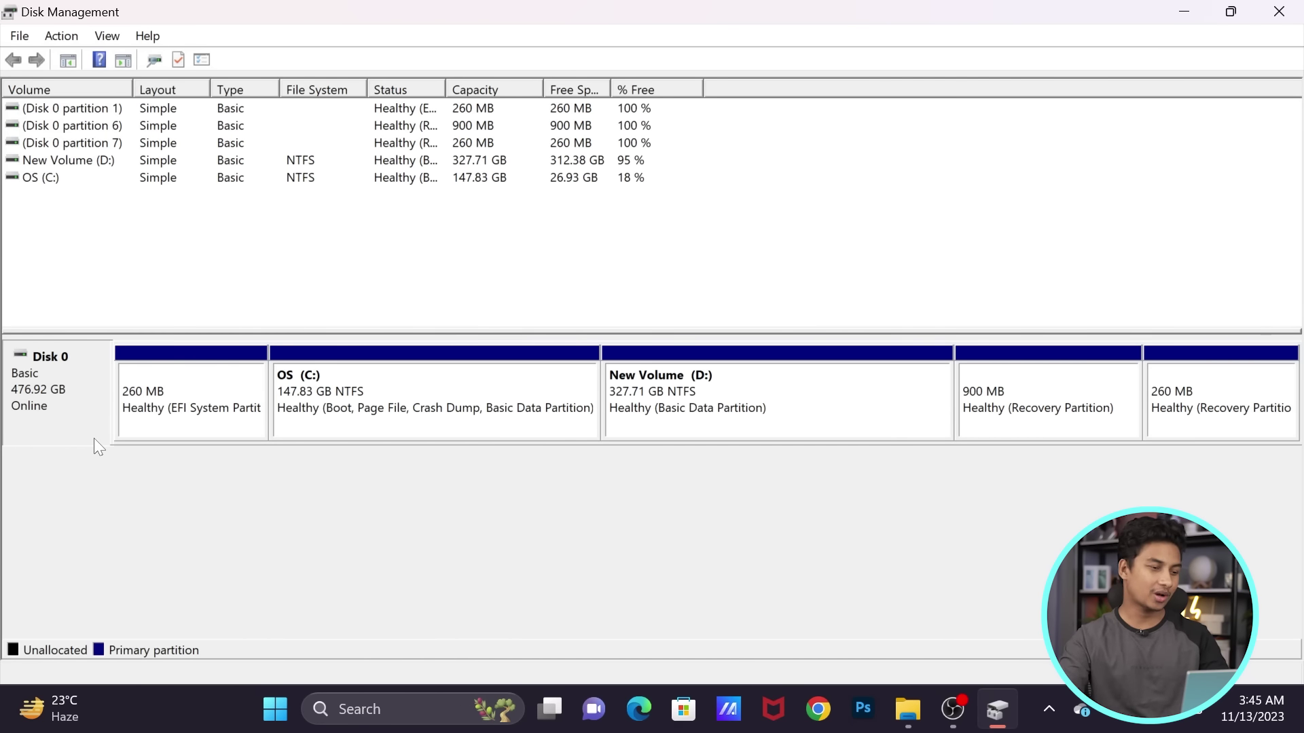
{"action": "left_click", "coordinate": [730, 411]}
{"action": "left_click", "coordinate": [442, 414]}
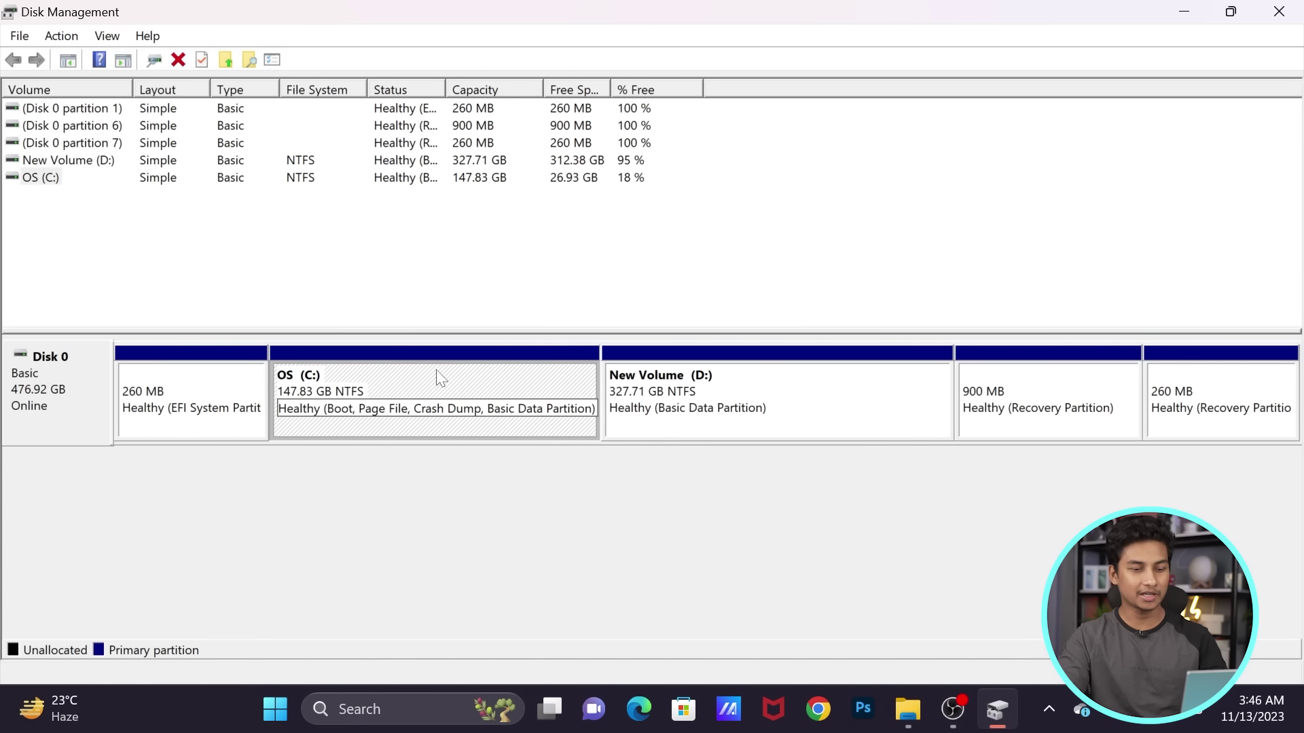
{"action": "left_click", "coordinate": [840, 407]}
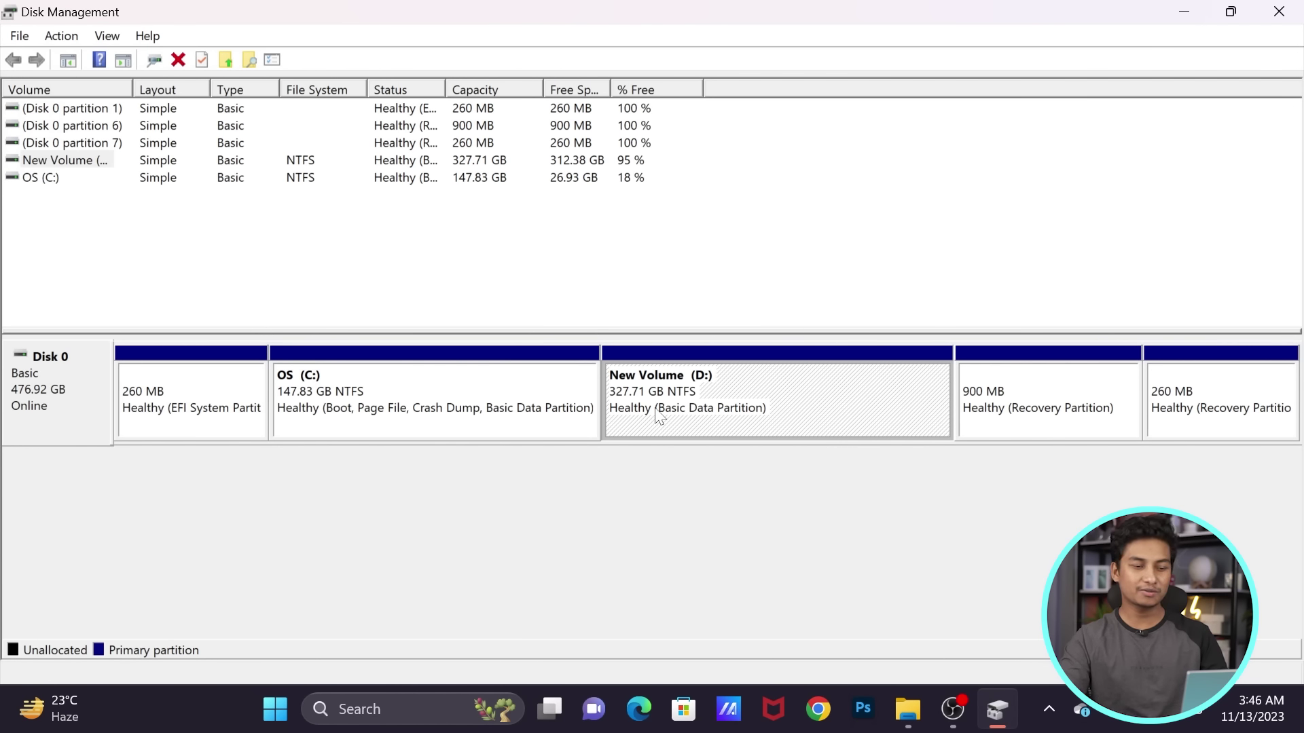
{"action": "right_click", "coordinate": [824, 396]}
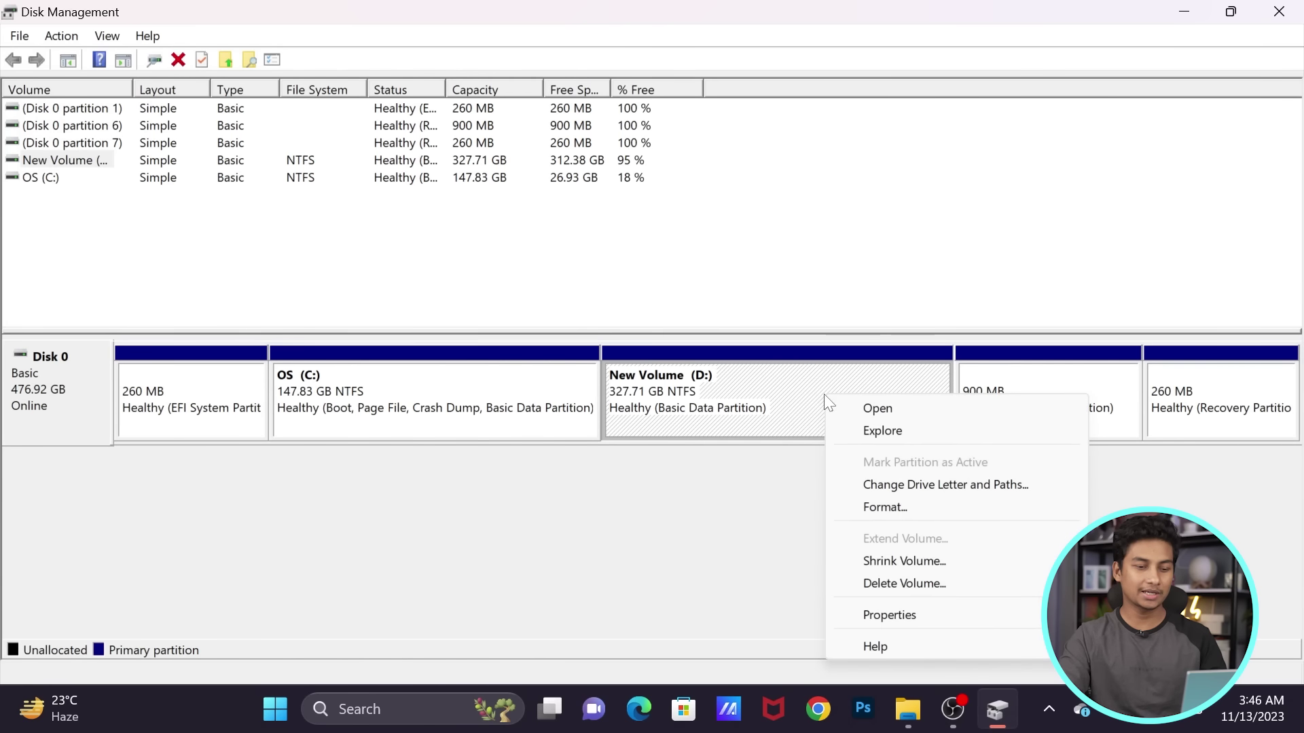
{"action": "left_click", "coordinate": [903, 562]}
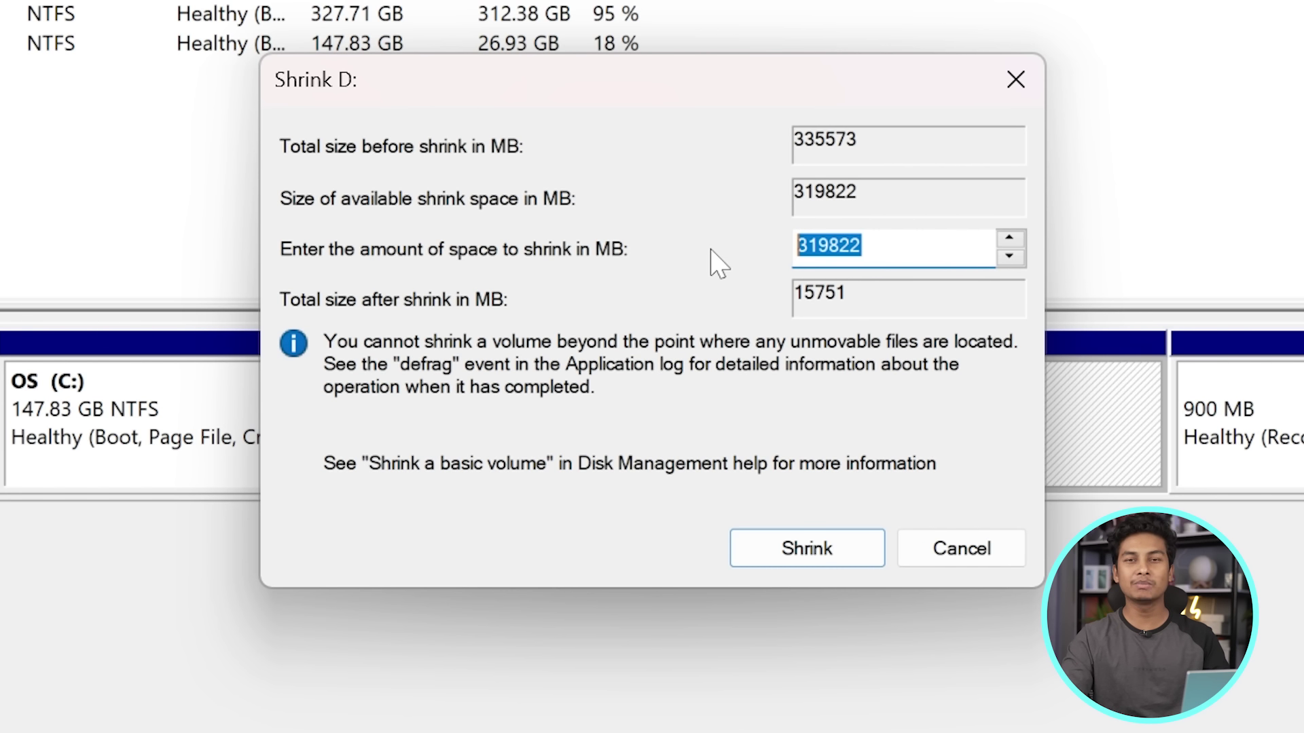
{"action": "type", "text": "102400"}
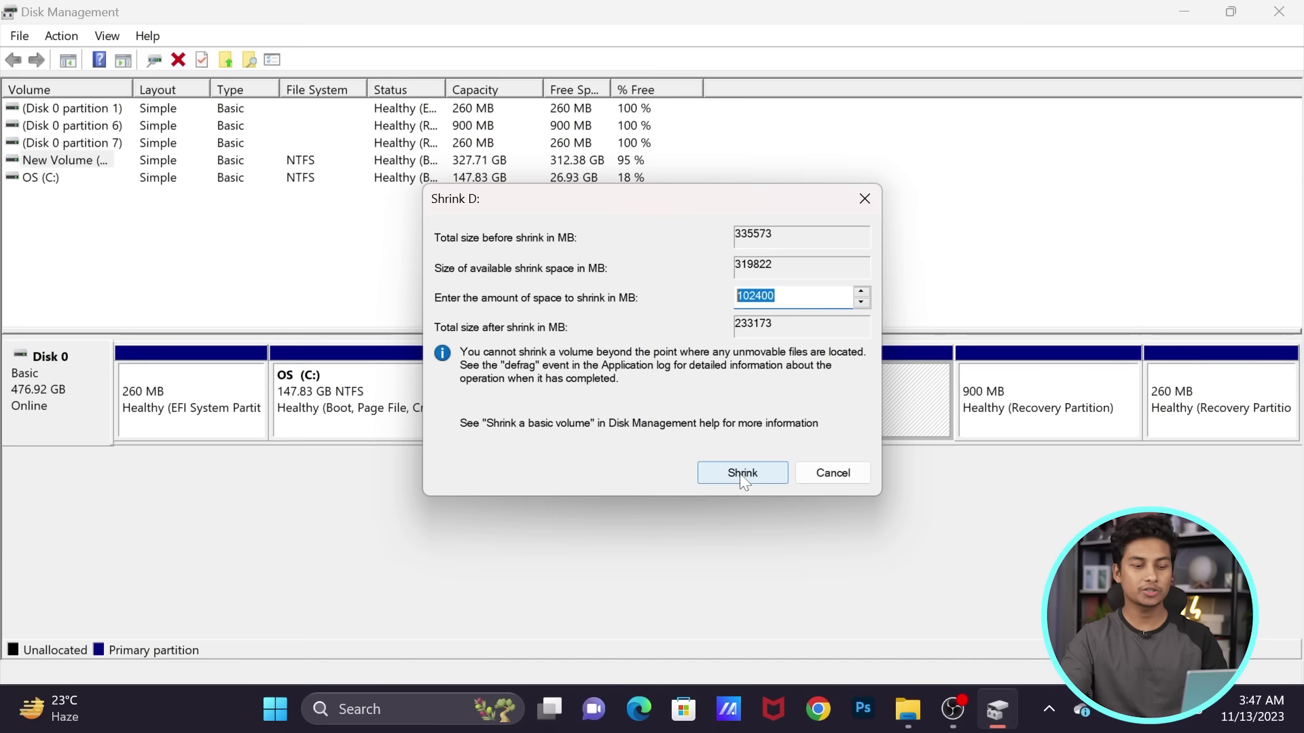
{"action": "left_click", "coordinate": [801, 548]}
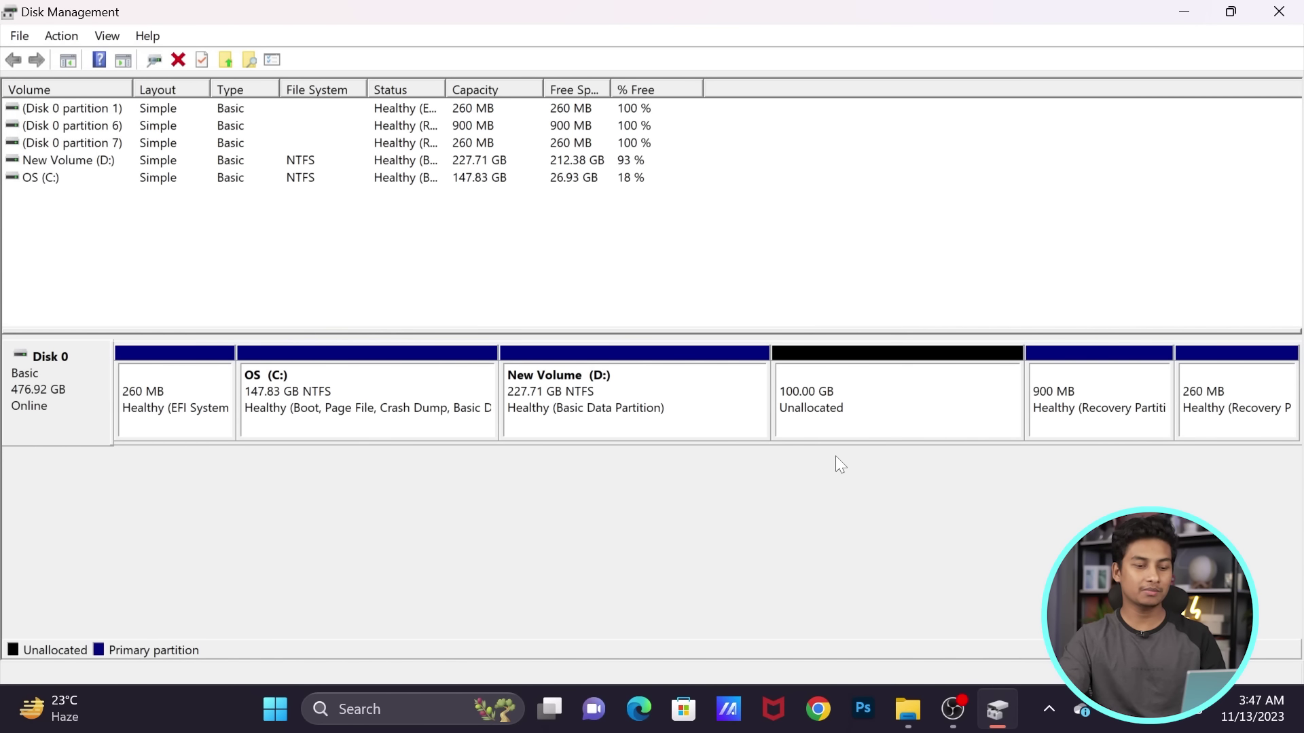
Inspect the unallocated space and check whether Extend Volume is available for the OS (C:) partition.
{"action": "left_click", "coordinate": [832, 422]}
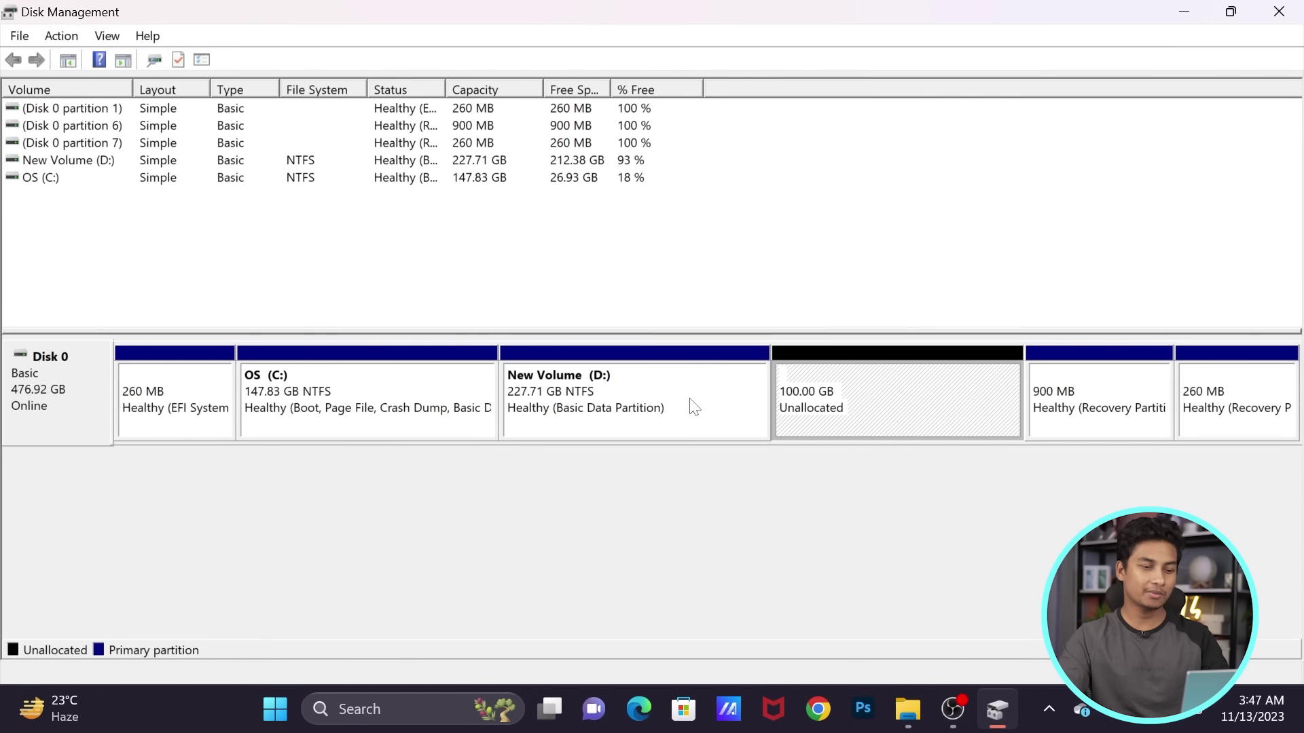
{"action": "left_click", "coordinate": [292, 420]}
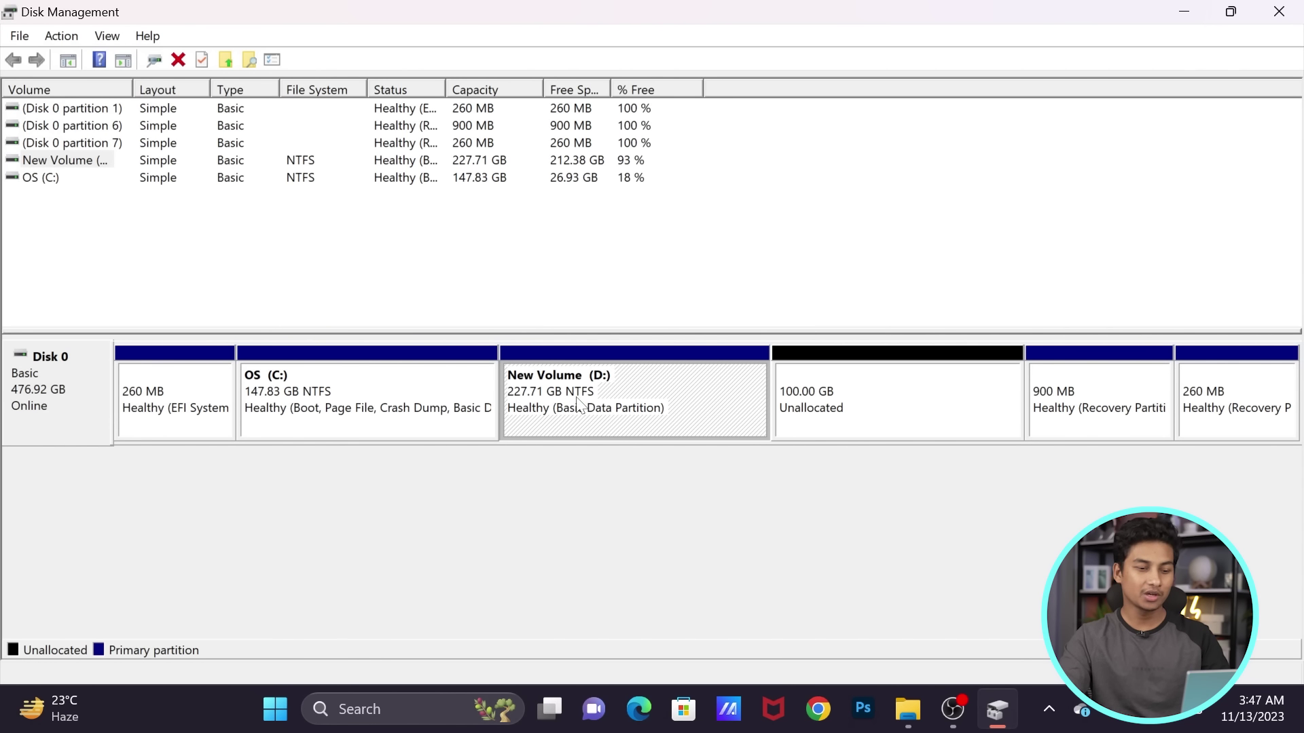
{"action": "left_click", "coordinate": [818, 412]}
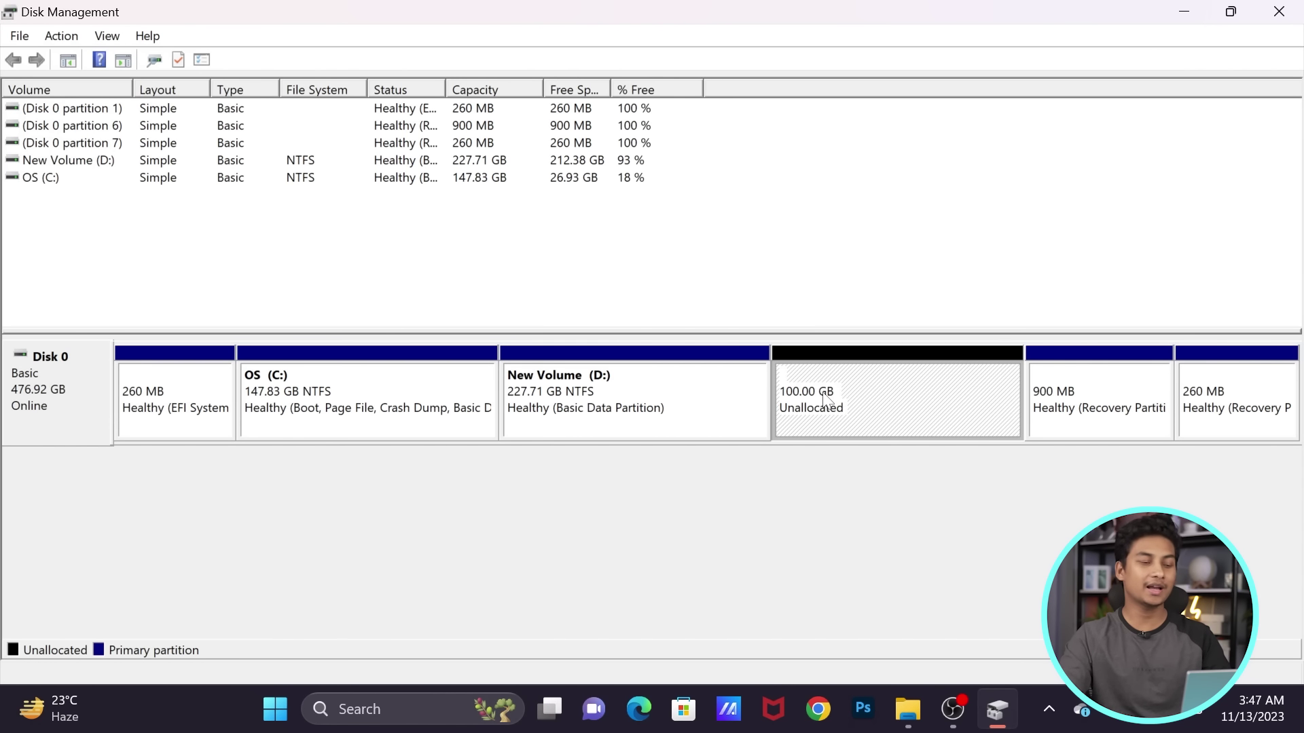
{"action": "left_click", "coordinate": [404, 386]}
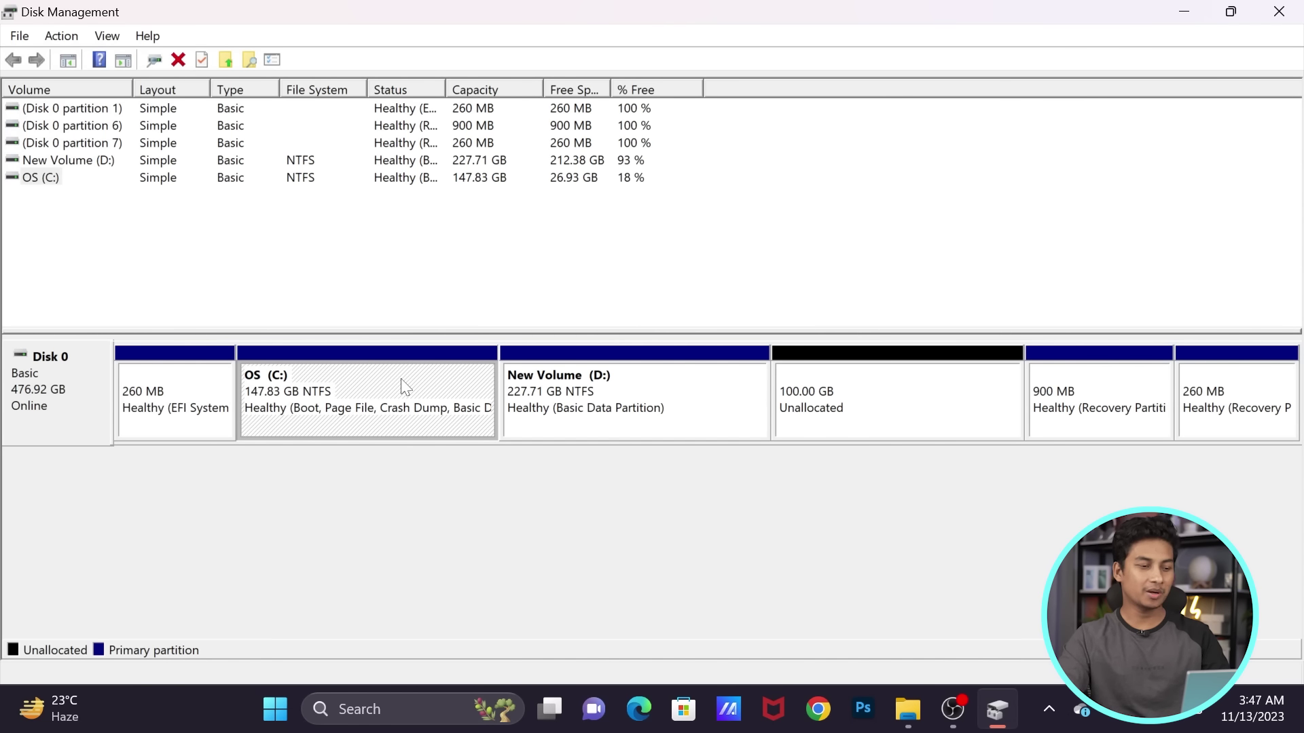
{"action": "right_click", "coordinate": [413, 386]}
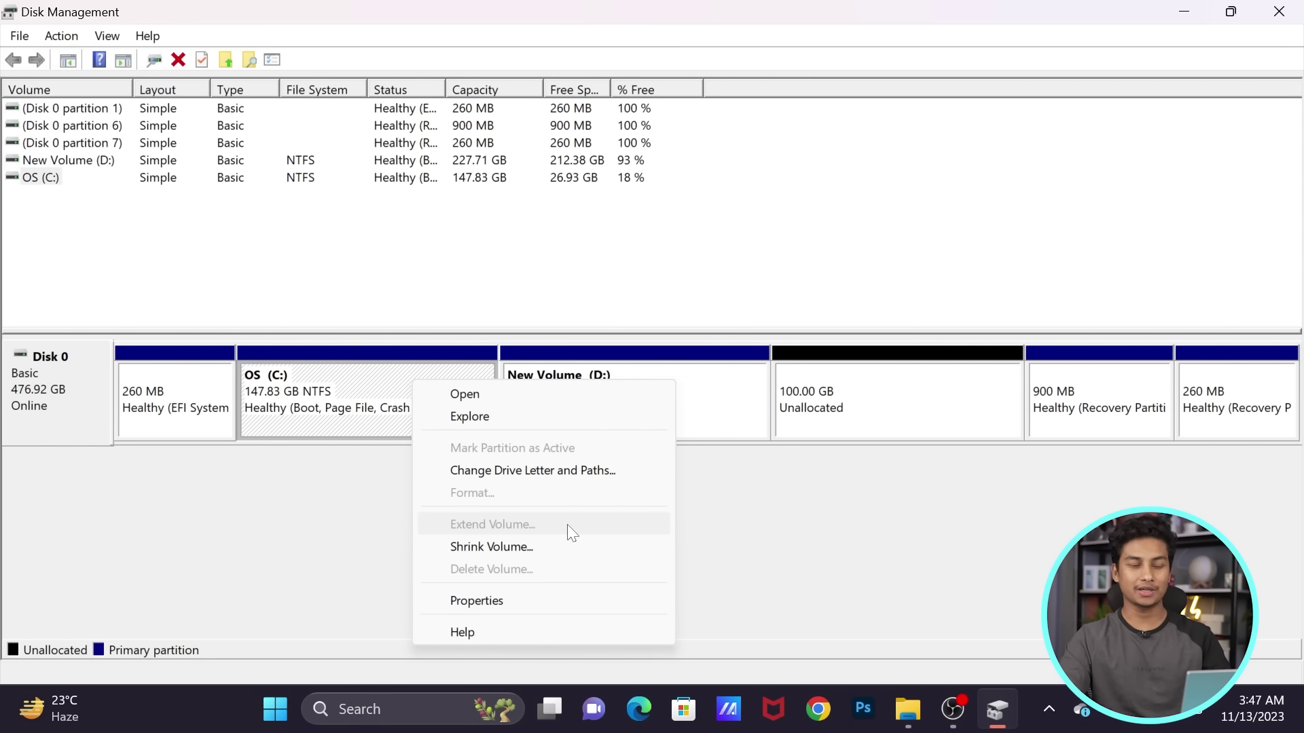
{"action": "left_click", "coordinate": [719, 289]}
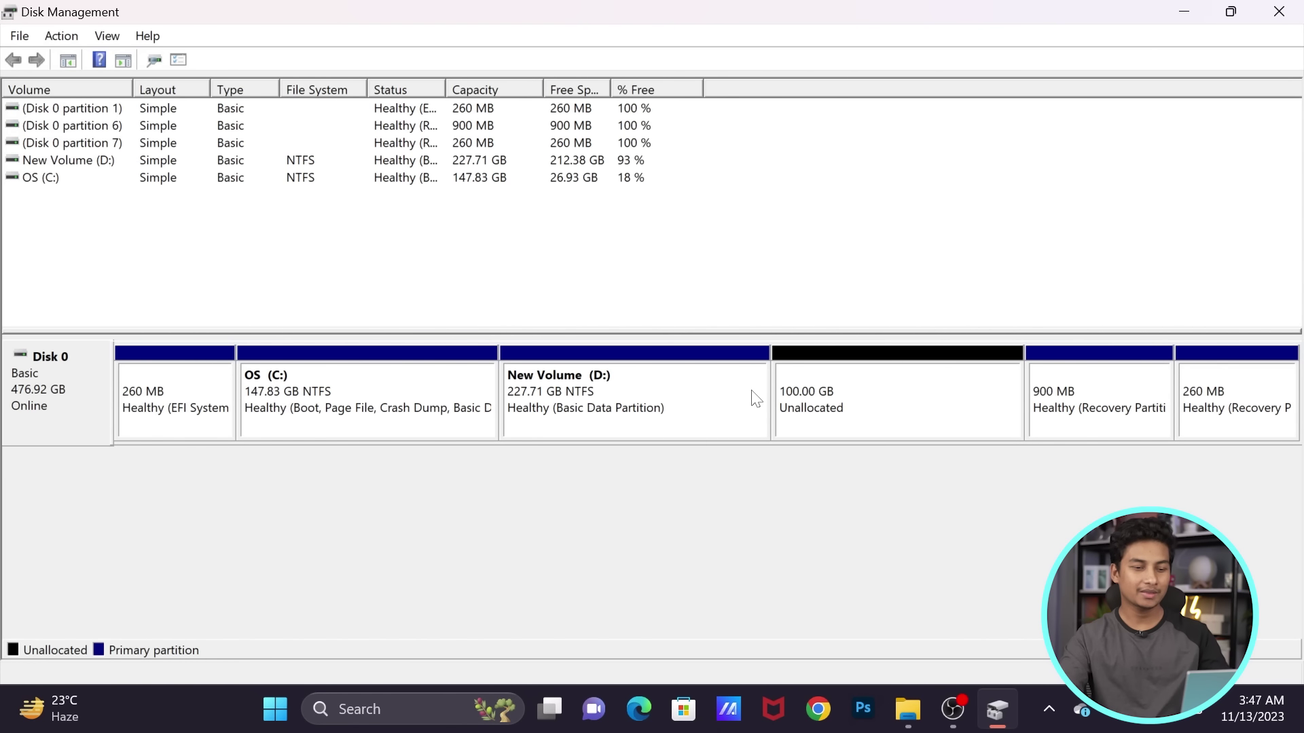
Examine where the unallocated space lies on Disk 0 relative to the OS (C:) and New Volume (D:) partitions.
{"action": "left_click", "coordinate": [921, 397]}
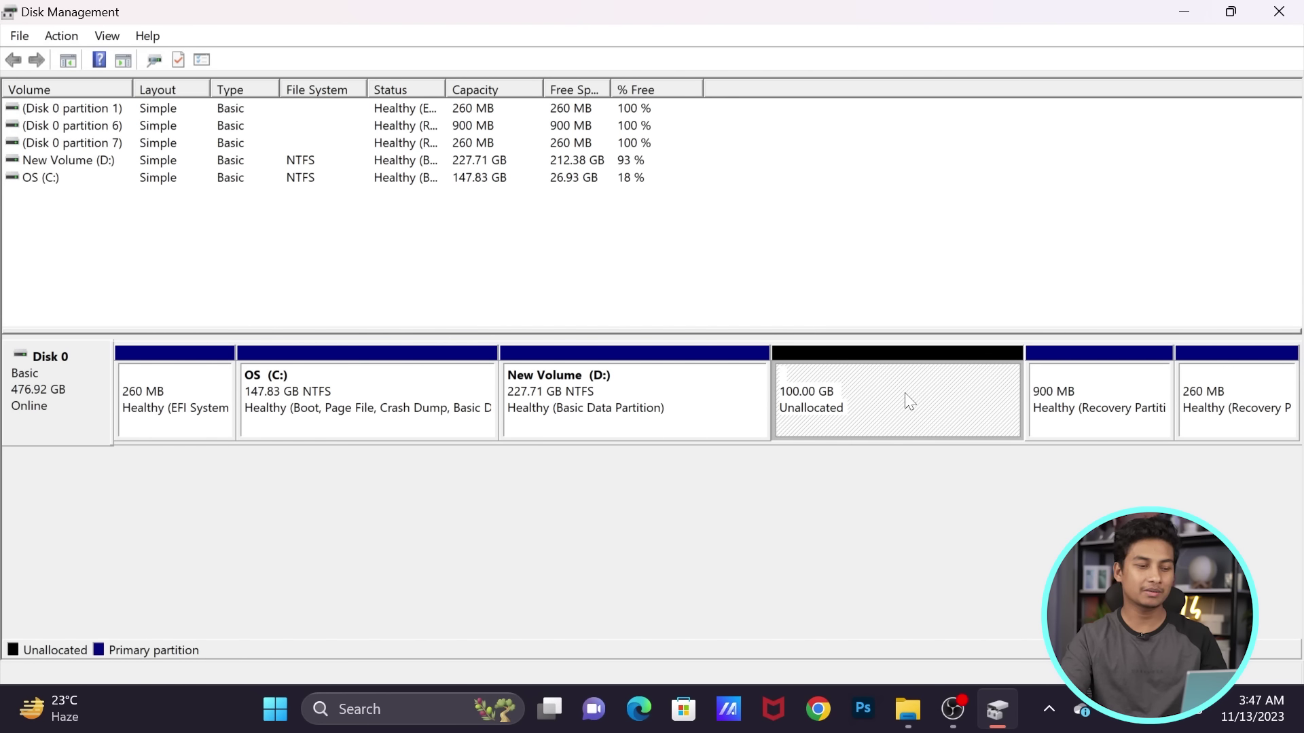
{"action": "left_click", "coordinate": [490, 390]}
{"action": "left_click", "coordinate": [883, 411]}
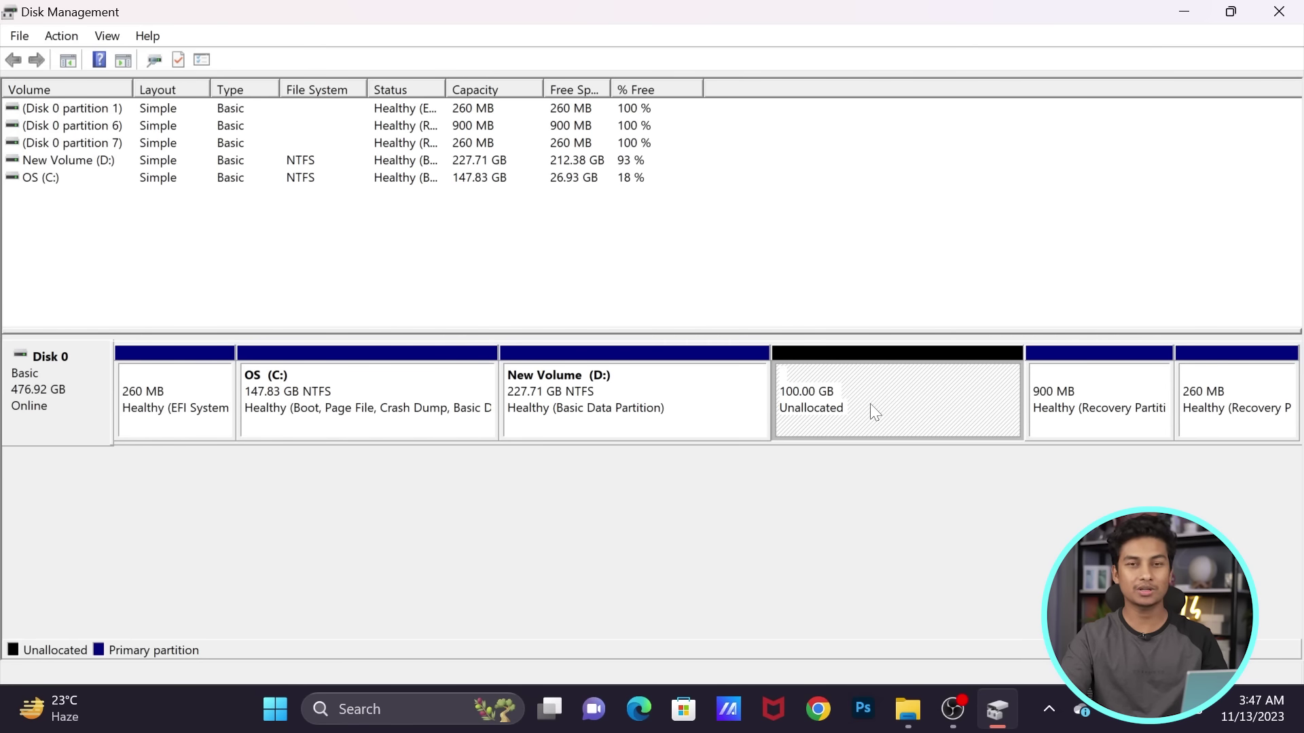
{"action": "left_click", "coordinate": [697, 402]}
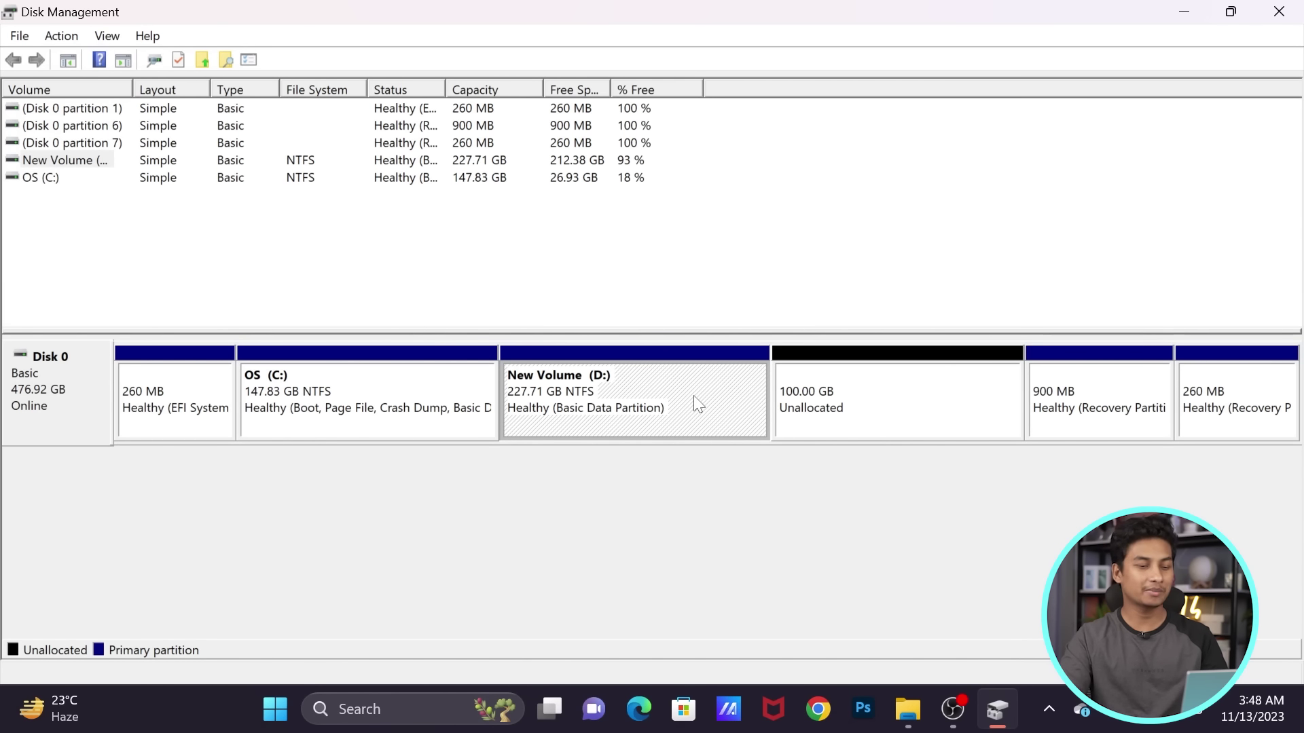
{"action": "left_click", "coordinate": [910, 413]}
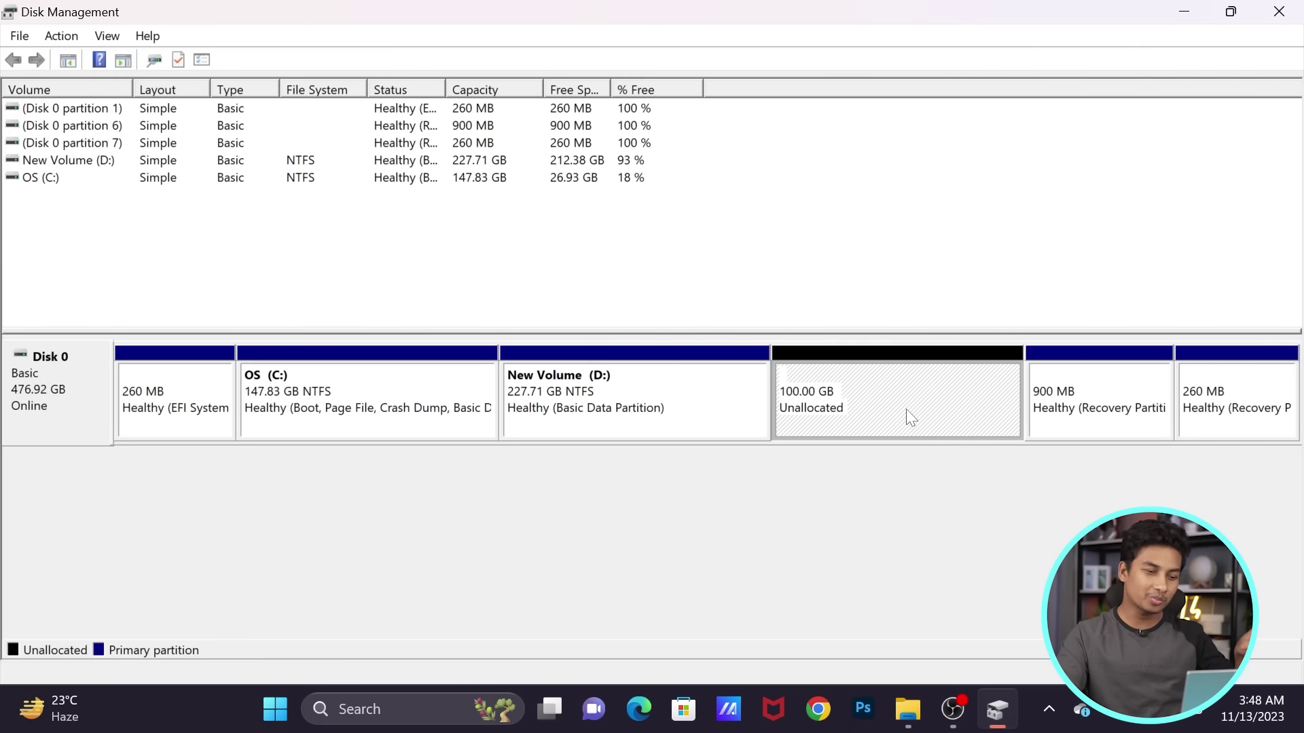
{"action": "left_click", "coordinate": [413, 385]}
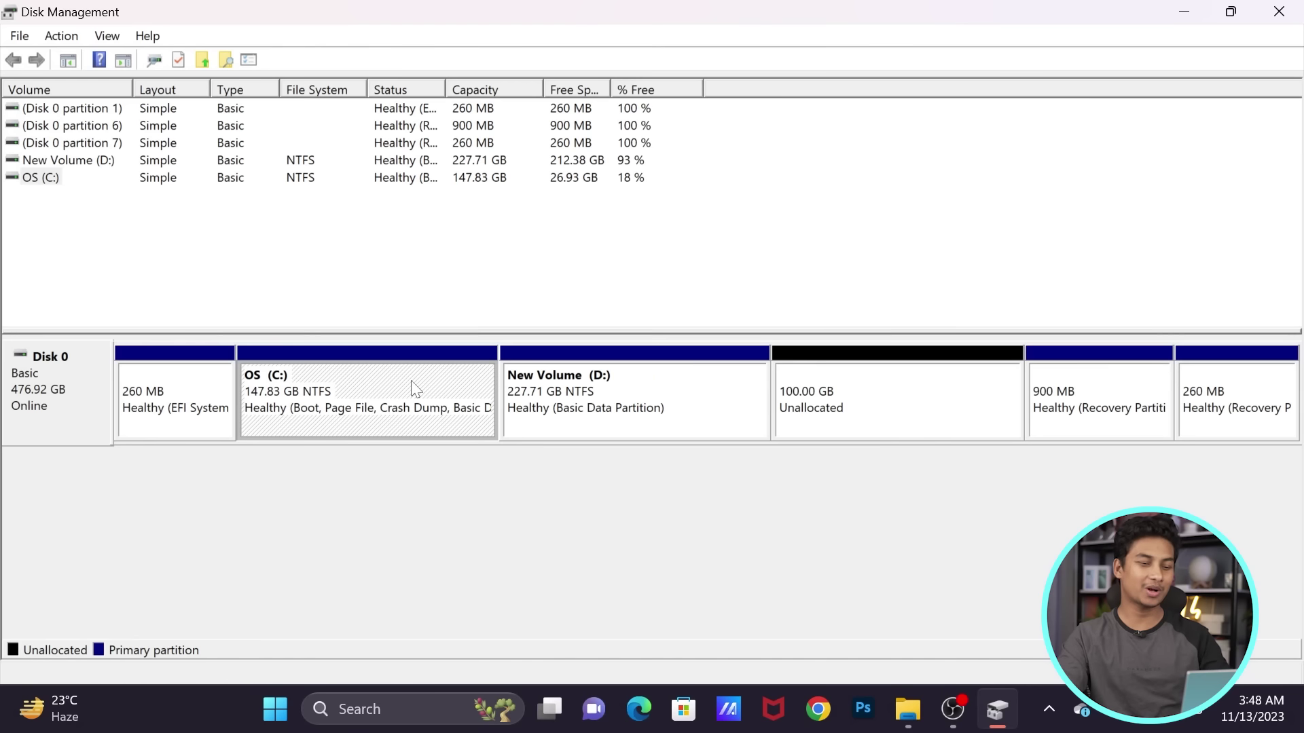
{"action": "left_click", "coordinate": [870, 410]}
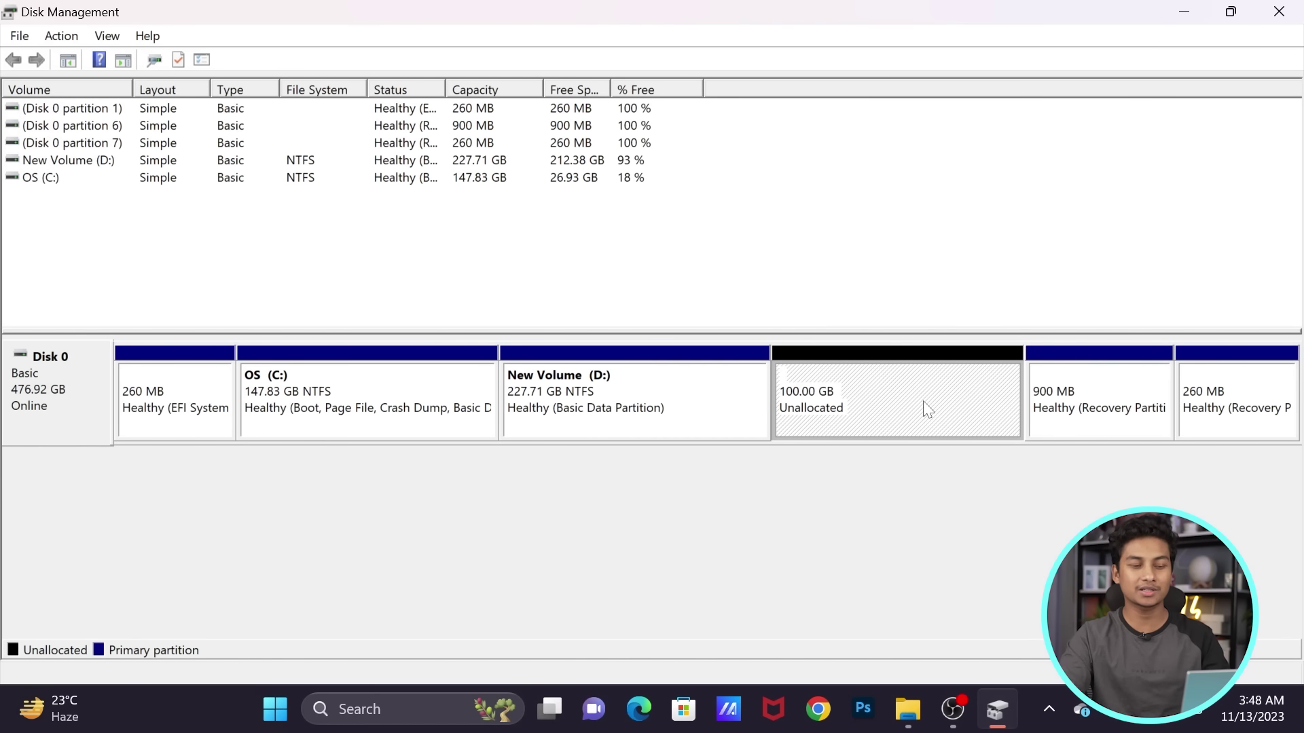
Check whether Extend Volume is available for the New Volume (D:) partition beside the unallocated space.
{"action": "left_click", "coordinate": [728, 384]}
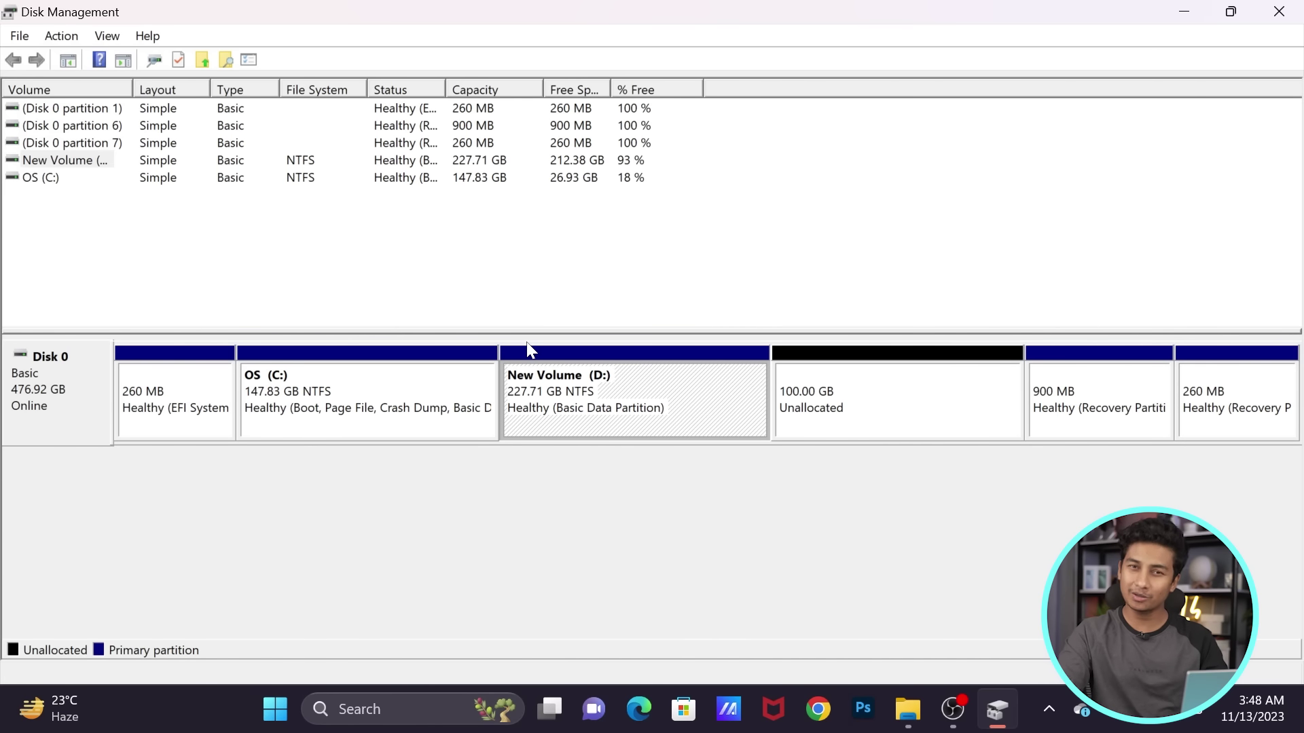
{"action": "right_click", "coordinate": [683, 377]}
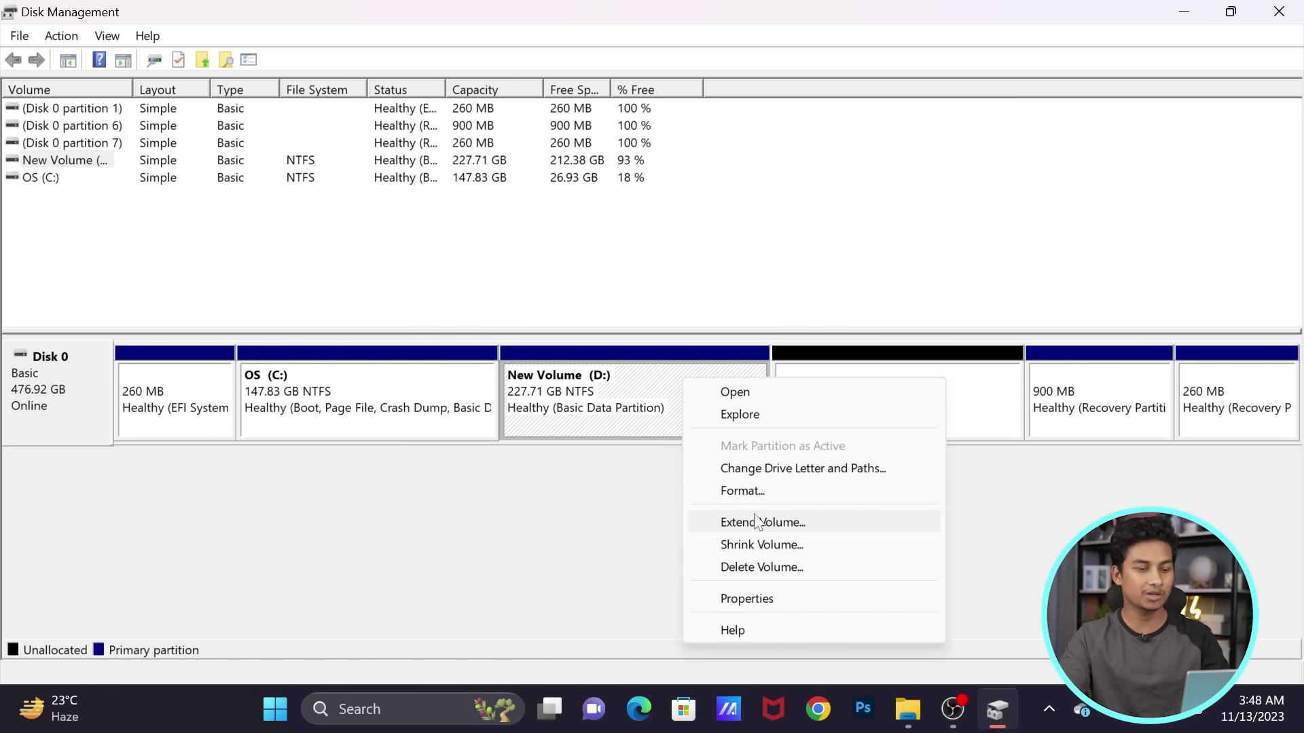
{"action": "left_click", "coordinate": [672, 377]}
{"action": "left_click", "coordinate": [871, 397]}
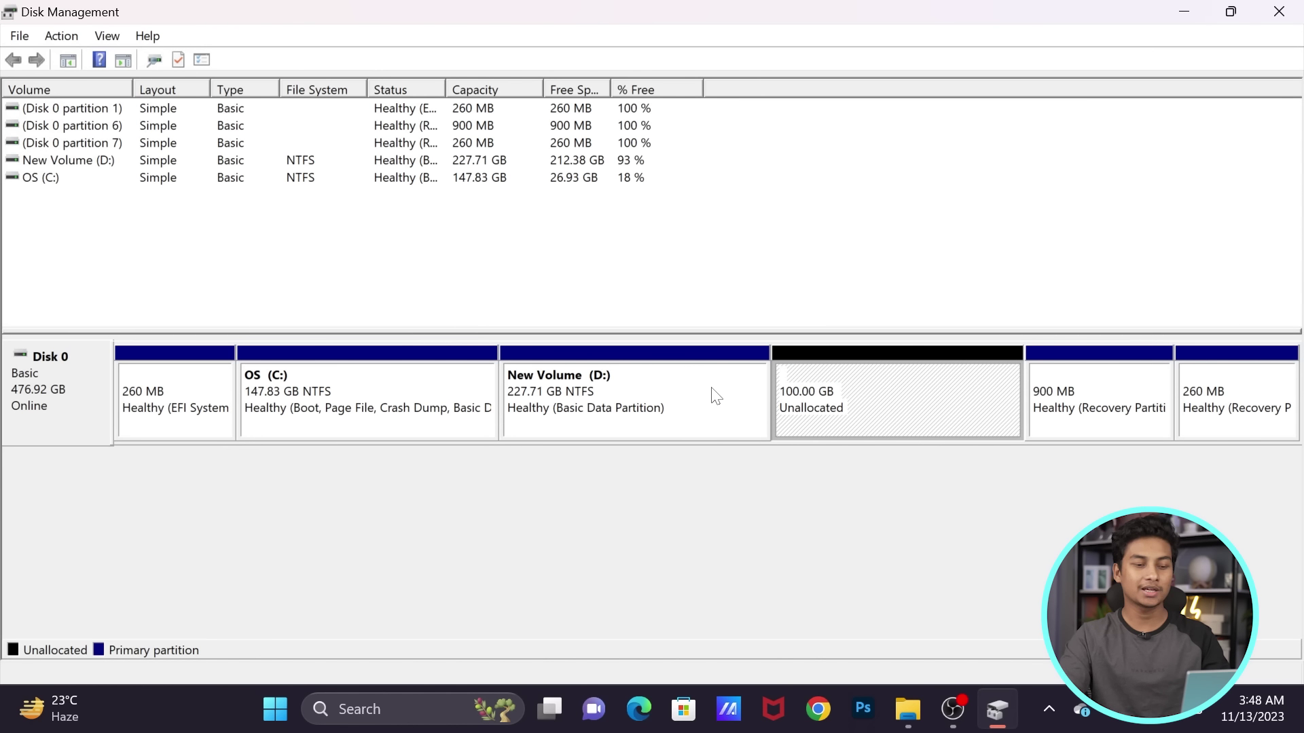
Create a 102400 MB NTFS simple volume with drive letter E in the unallocated space on Disk 0.
{"action": "left_click", "coordinate": [675, 391]}
{"action": "left_click", "coordinate": [916, 417]}
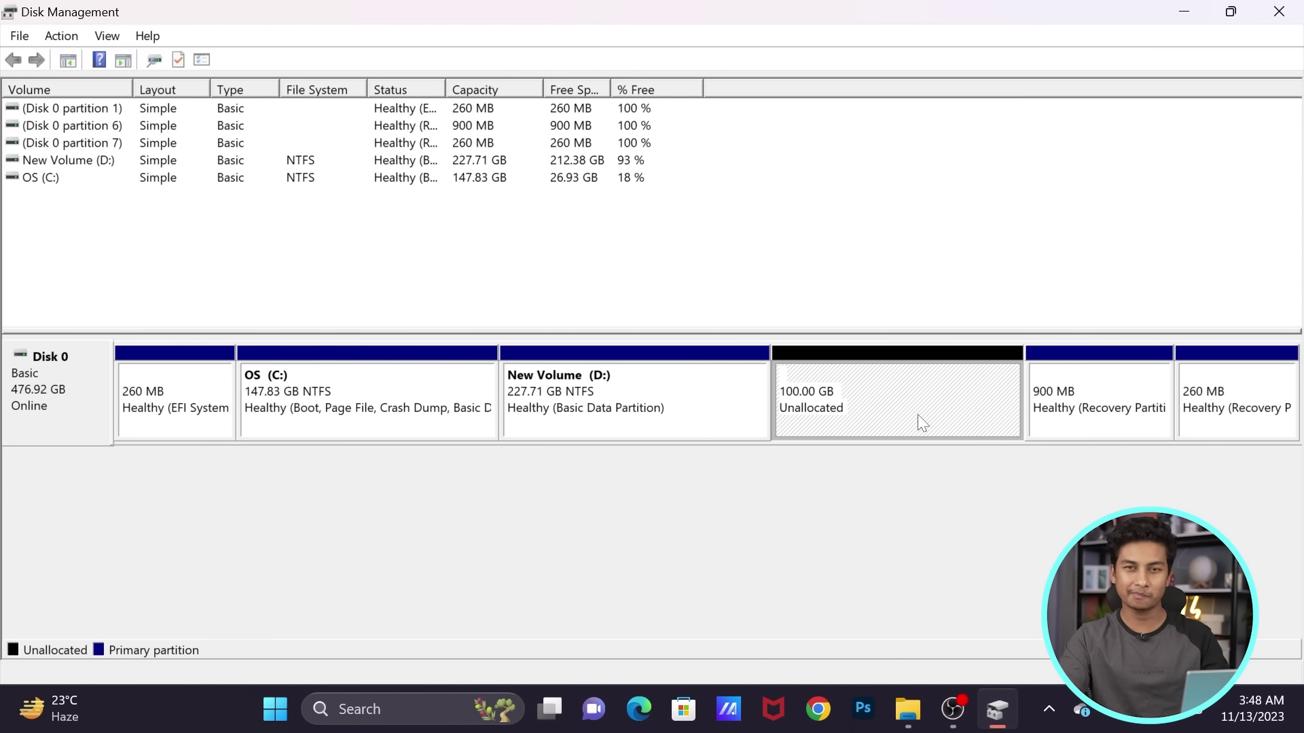
{"action": "left_click", "coordinate": [790, 302]}
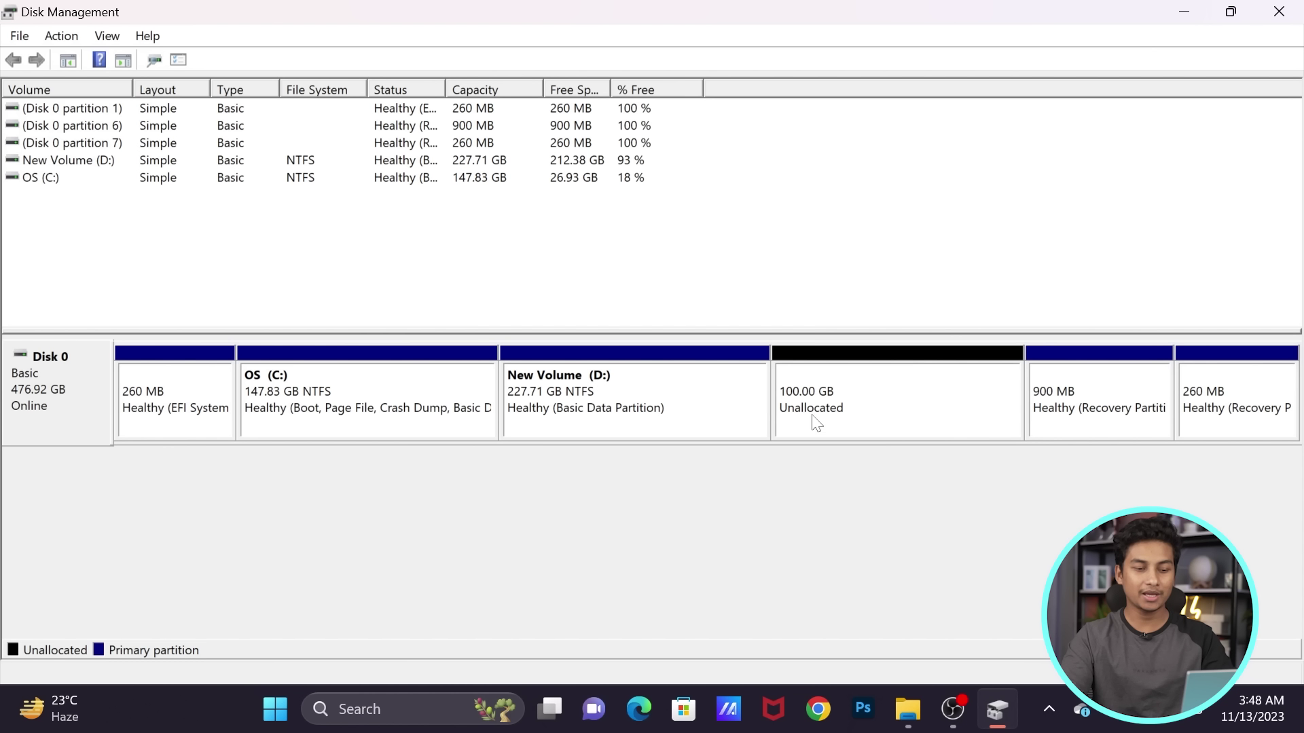
{"action": "left_click", "coordinate": [866, 408]}
{"action": "right_click", "coordinate": [887, 405]}
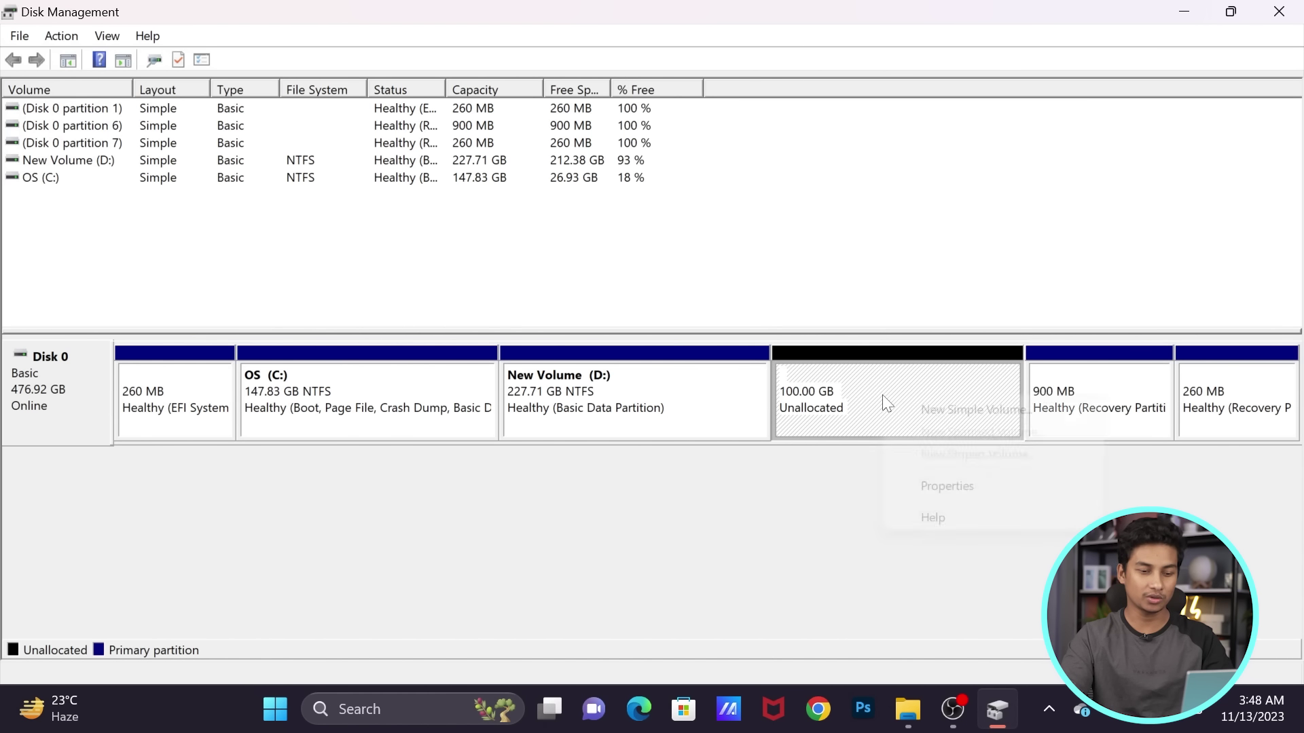
{"action": "left_click", "coordinate": [961, 410]}
{"action": "left_click", "coordinate": [414, 470]}
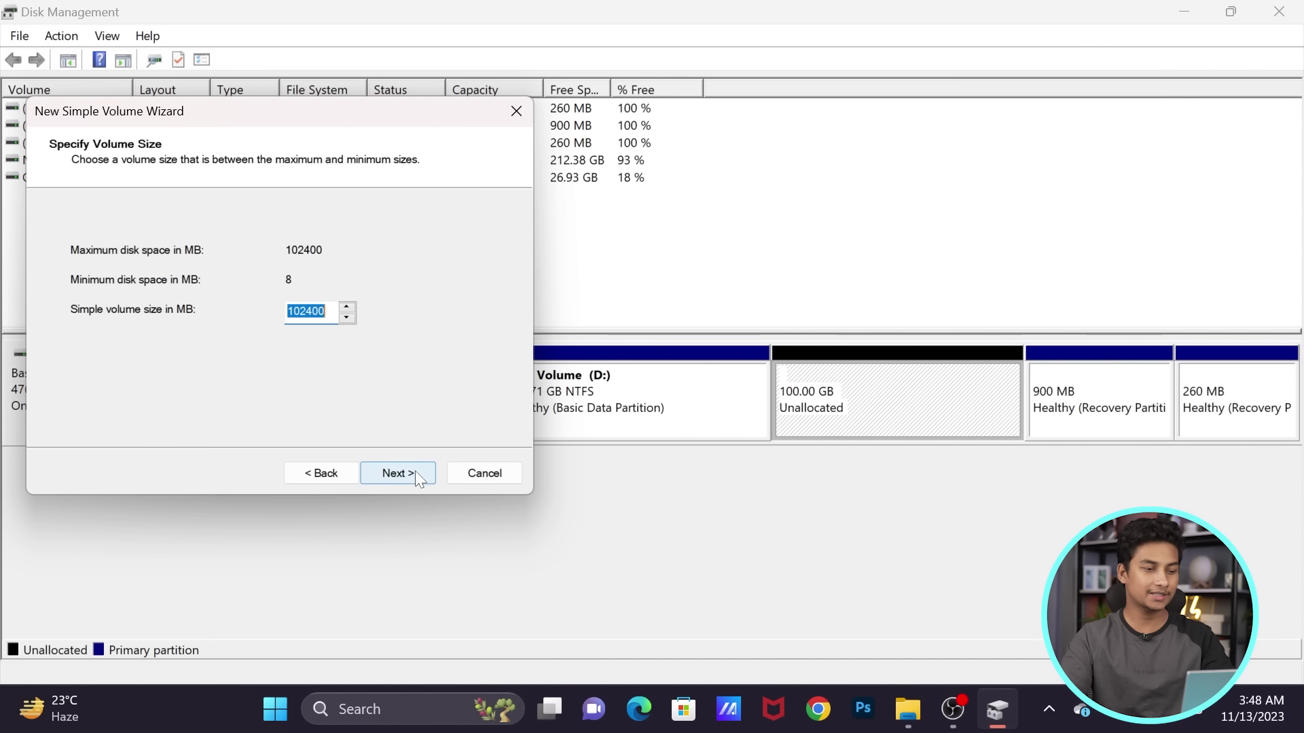
{"action": "left_click", "coordinate": [414, 471]}
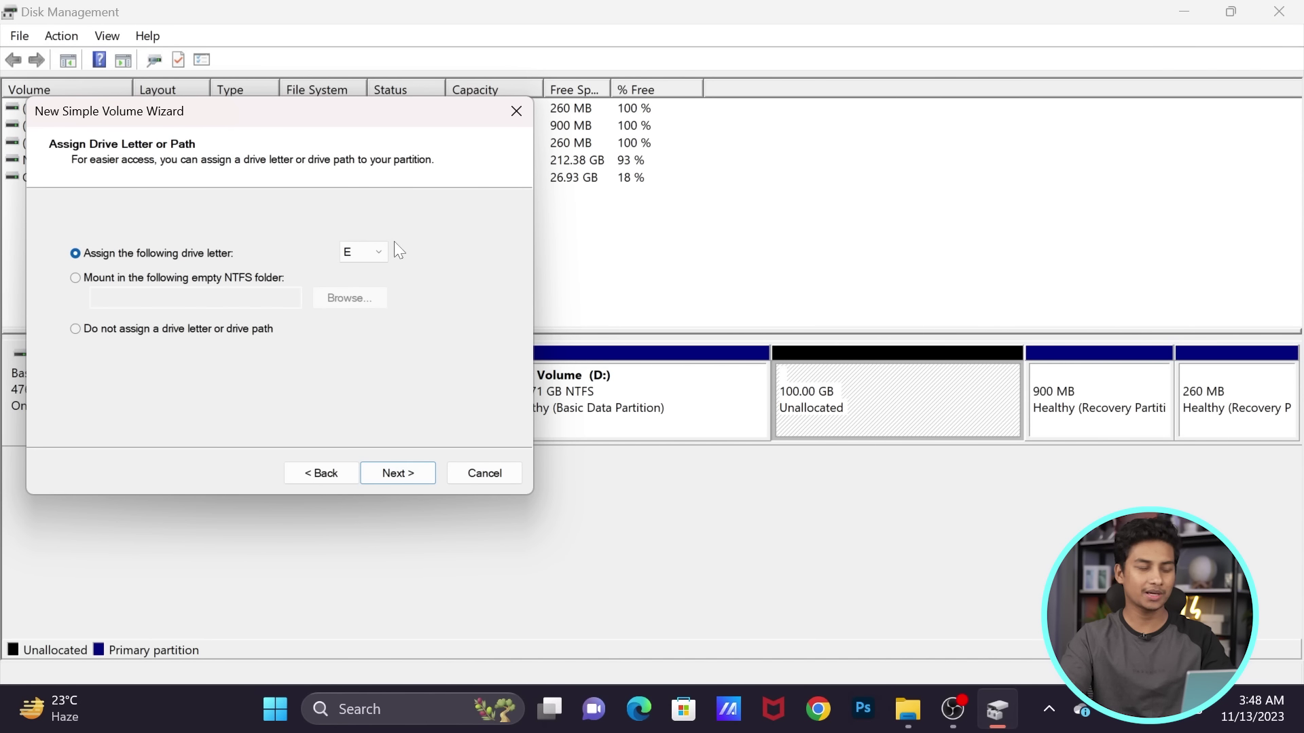
{"action": "left_click", "coordinate": [413, 471]}
{"action": "left_click", "coordinate": [399, 473]}
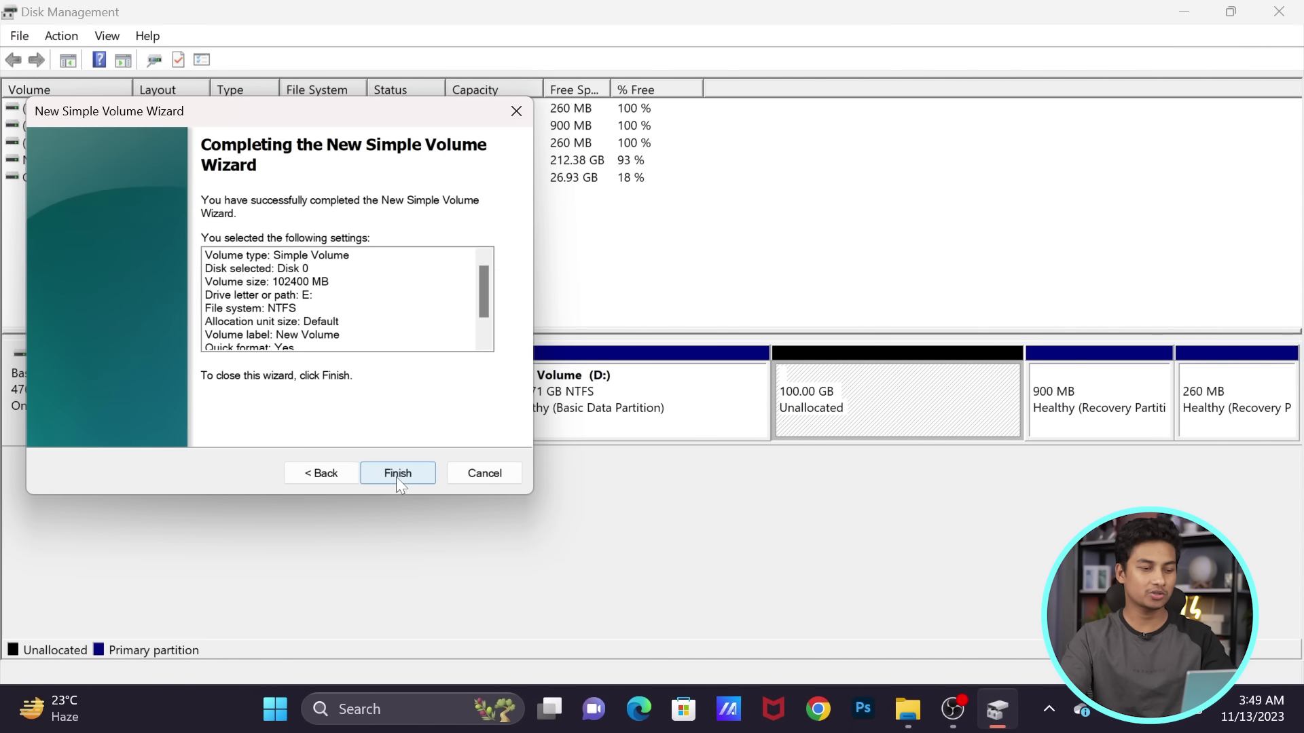
{"action": "left_click", "coordinate": [411, 468]}
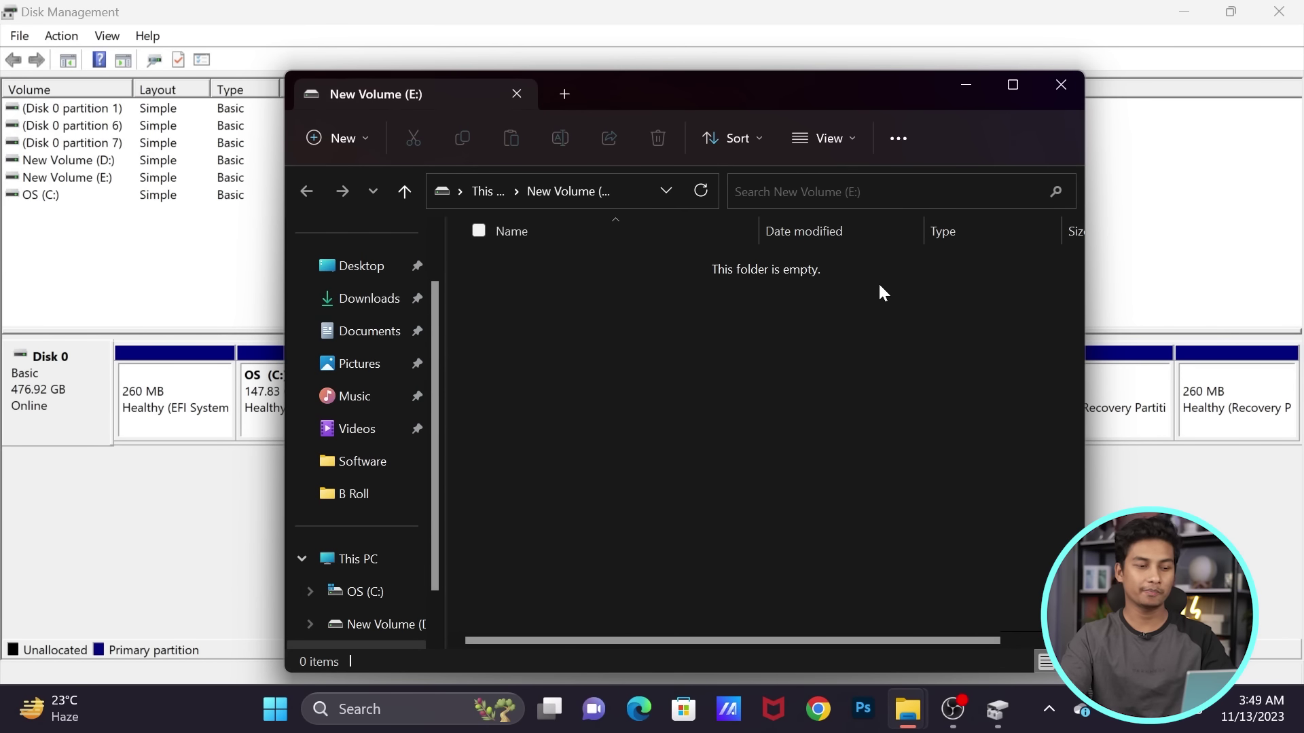
View the drives under This PC in File Explorer and compare the space on New Volume (D:) and New Volume (E:).
{"action": "left_click", "coordinate": [414, 553]}
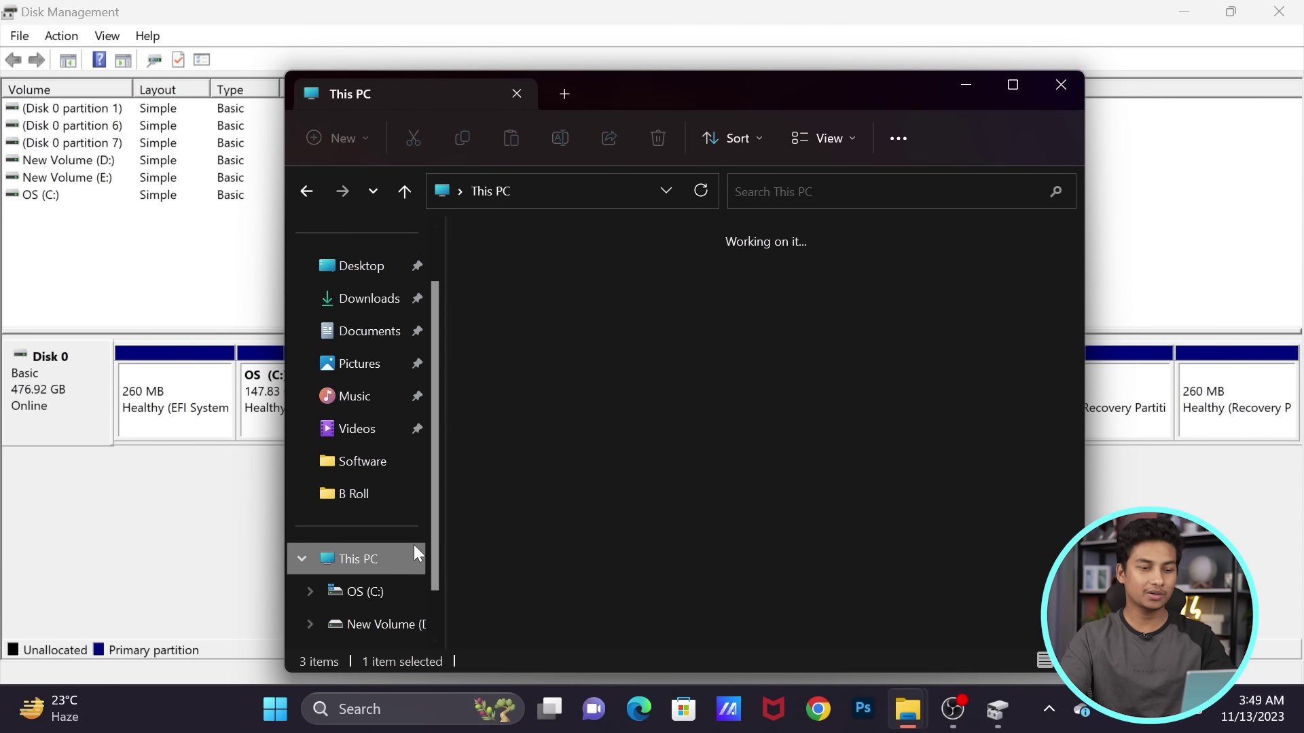
{"action": "double_click", "coordinate": [879, 96]}
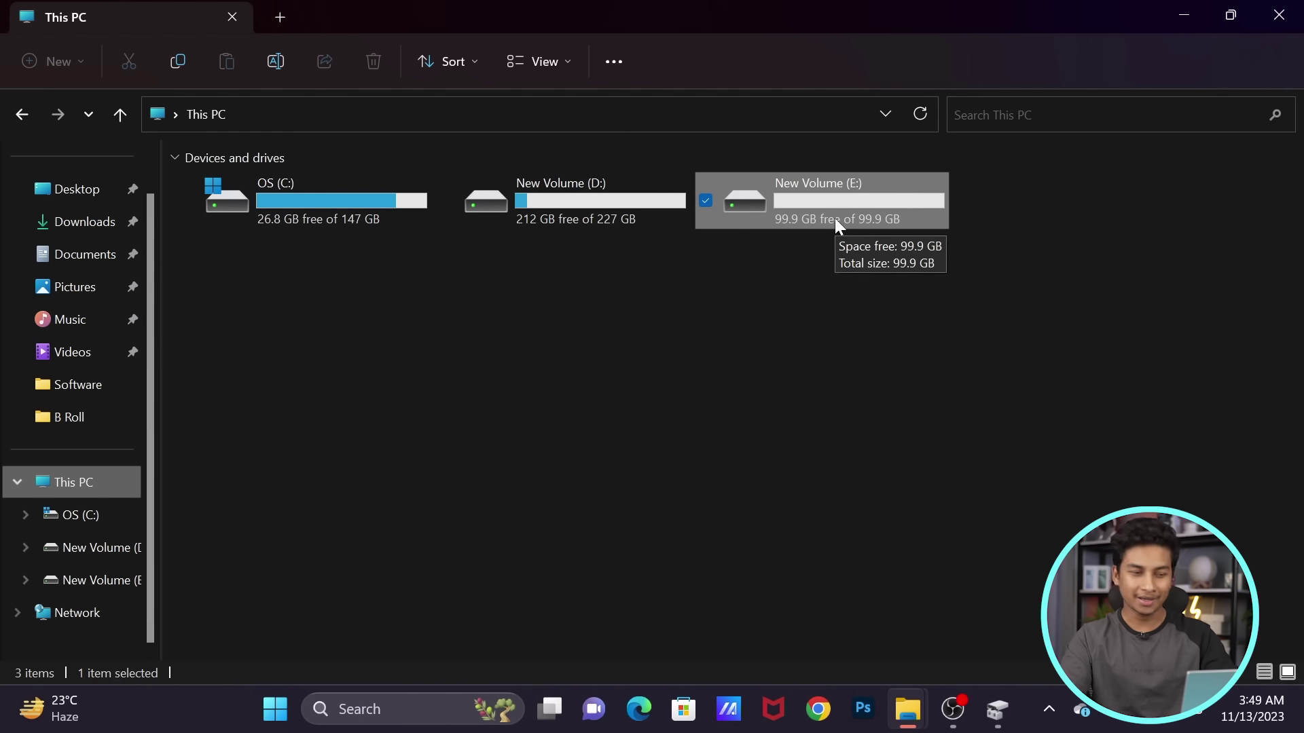
{"action": "left_click", "coordinate": [834, 282]}
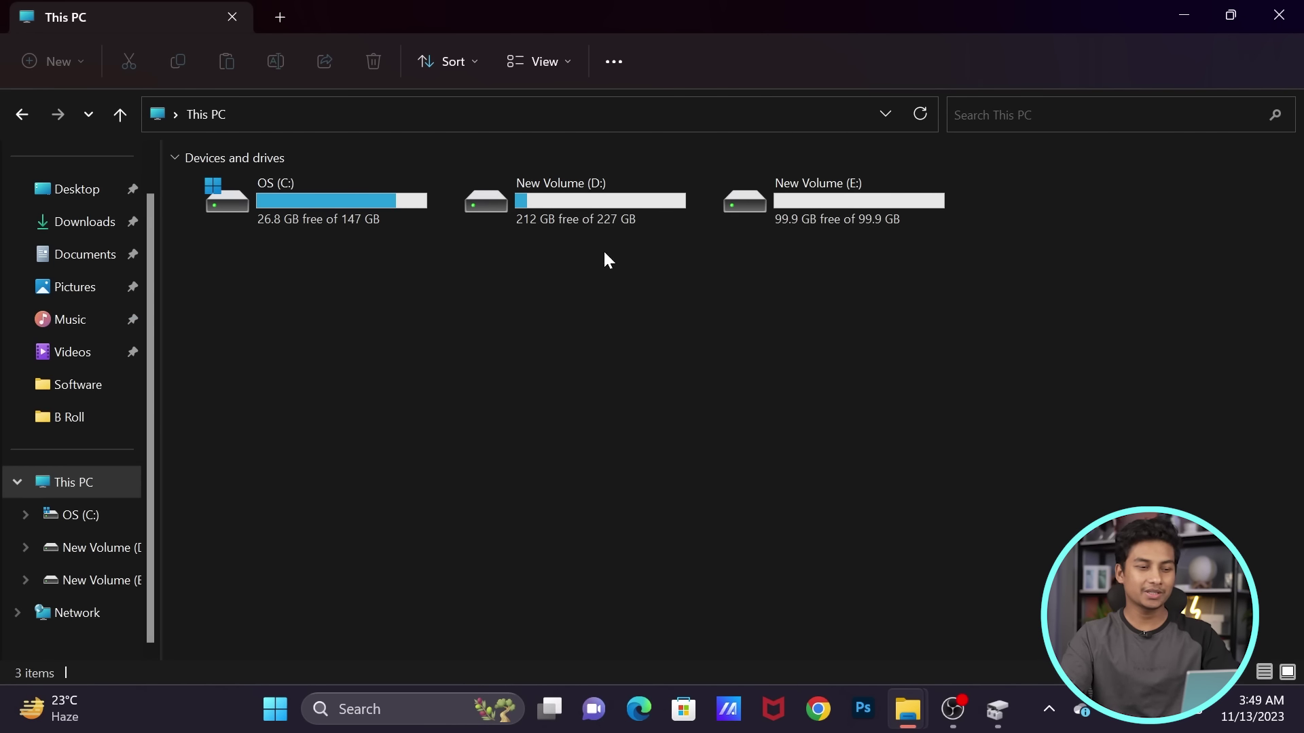
{"action": "left_click", "coordinate": [815, 200]}
{"action": "left_click", "coordinate": [835, 319]}
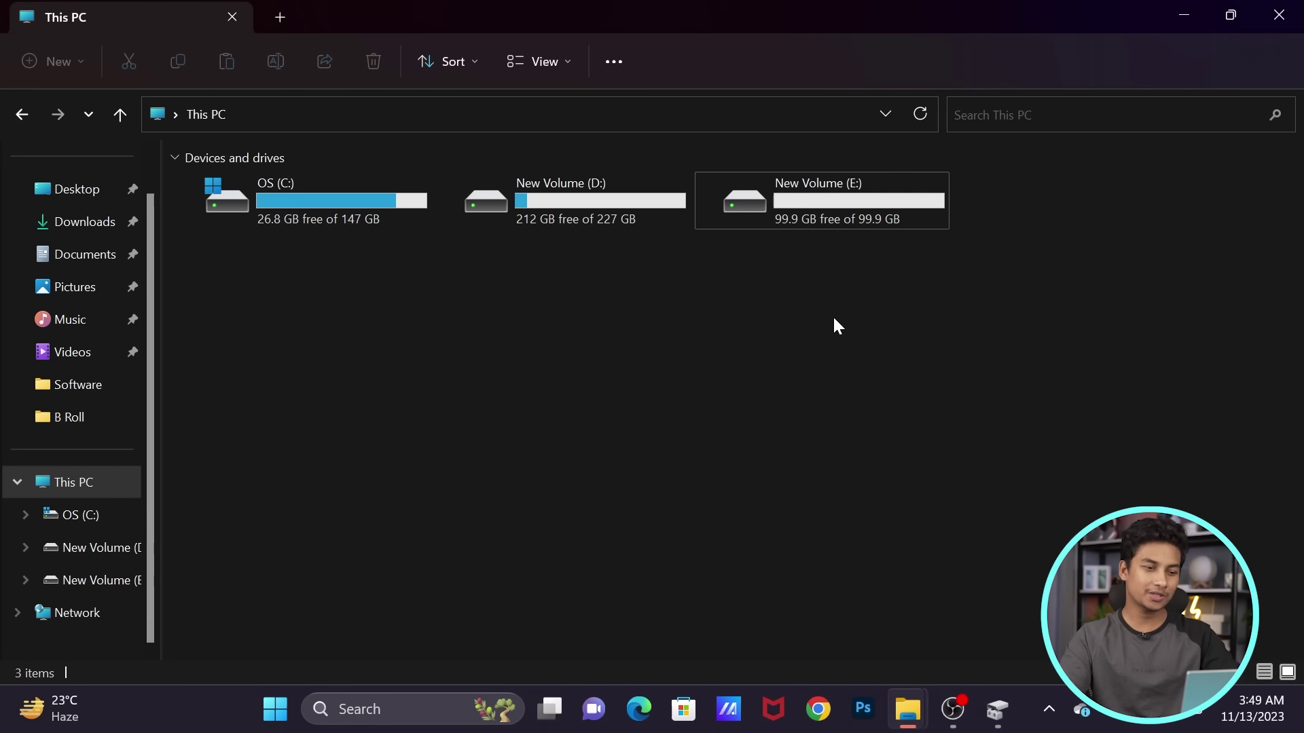
{"action": "left_click", "coordinate": [585, 208]}
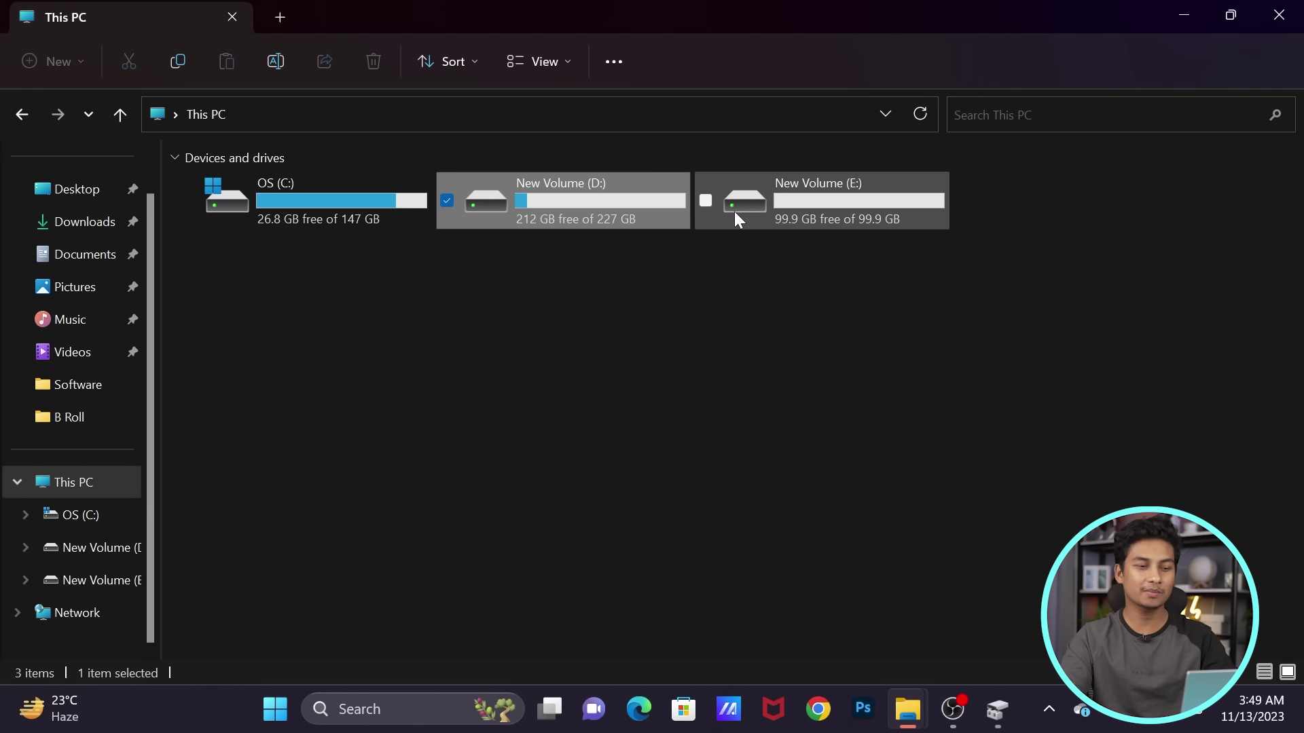
{"action": "left_click", "coordinate": [830, 205]}
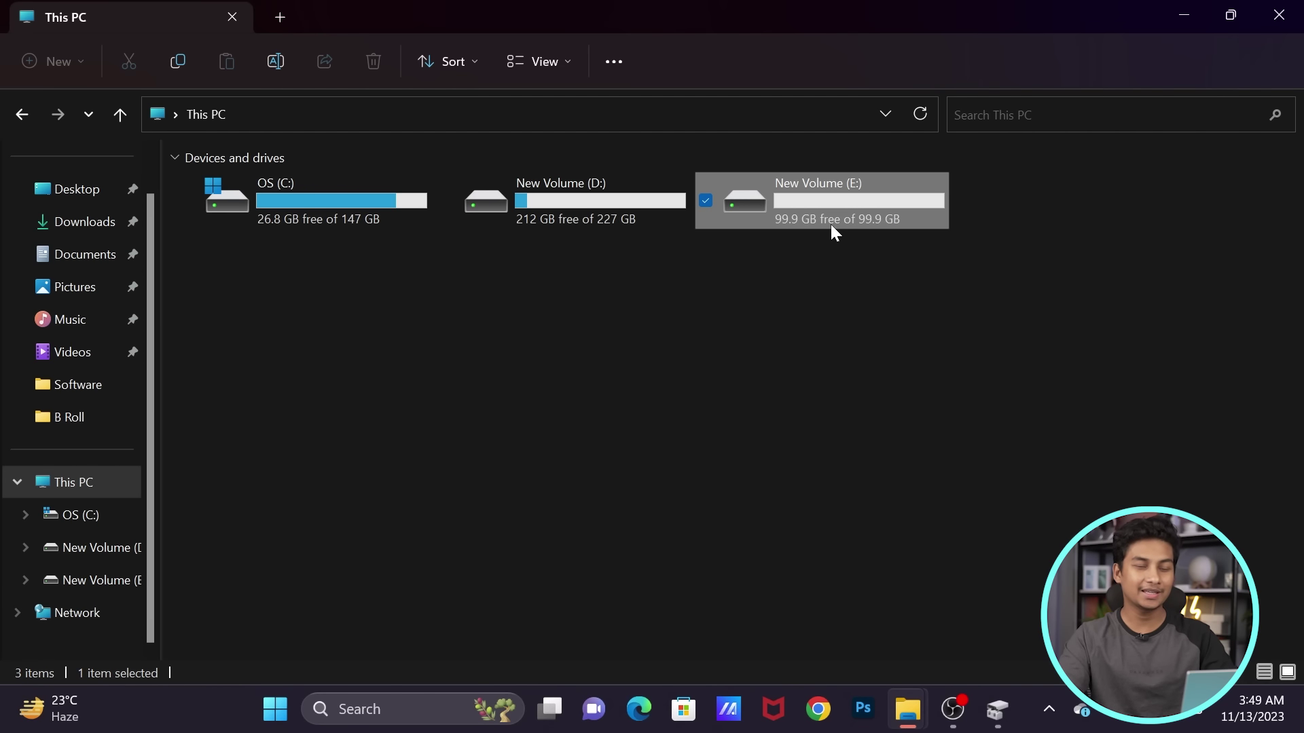
Check the combined size of the B Roll folder and the Adobe_Premiere_Pro_2021 archive on New Volume (D:).
{"action": "double_click", "coordinate": [523, 205]}
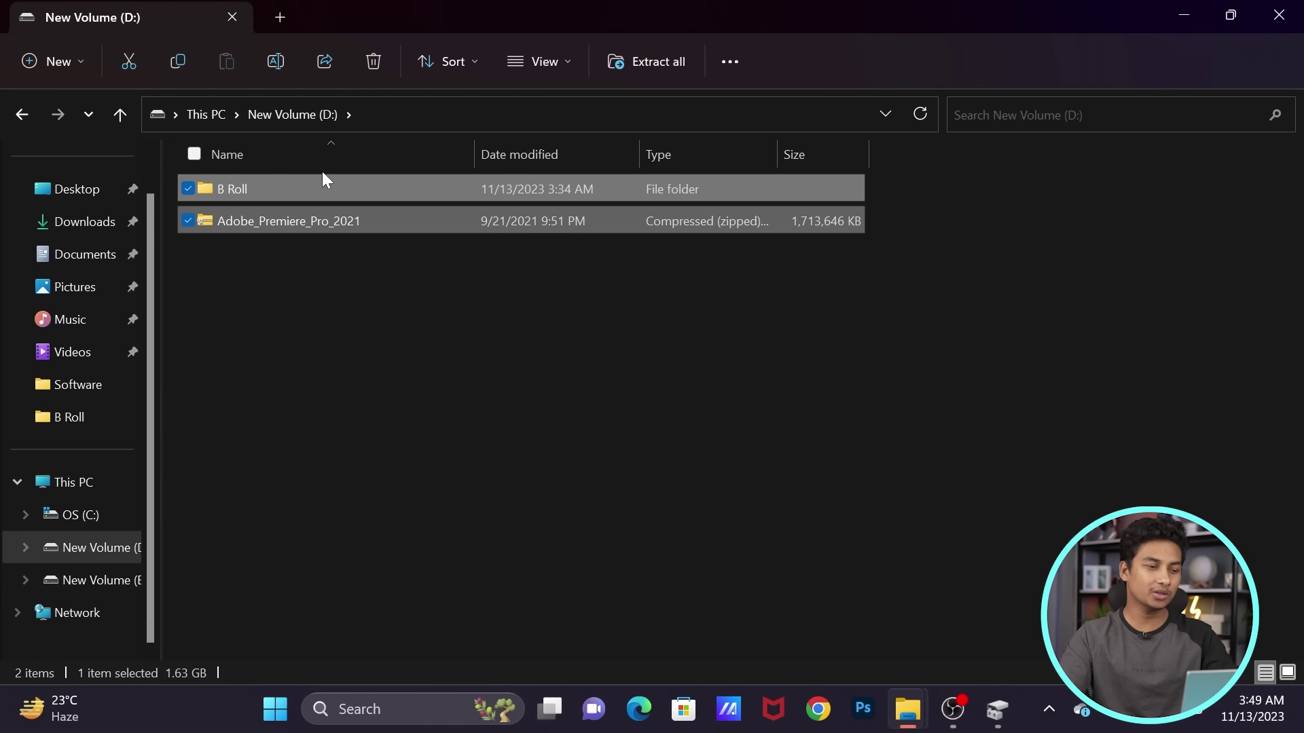
{"action": "left_click", "coordinate": [283, 192], "text": "ctrl"}
{"action": "right_click", "coordinate": [283, 192]}
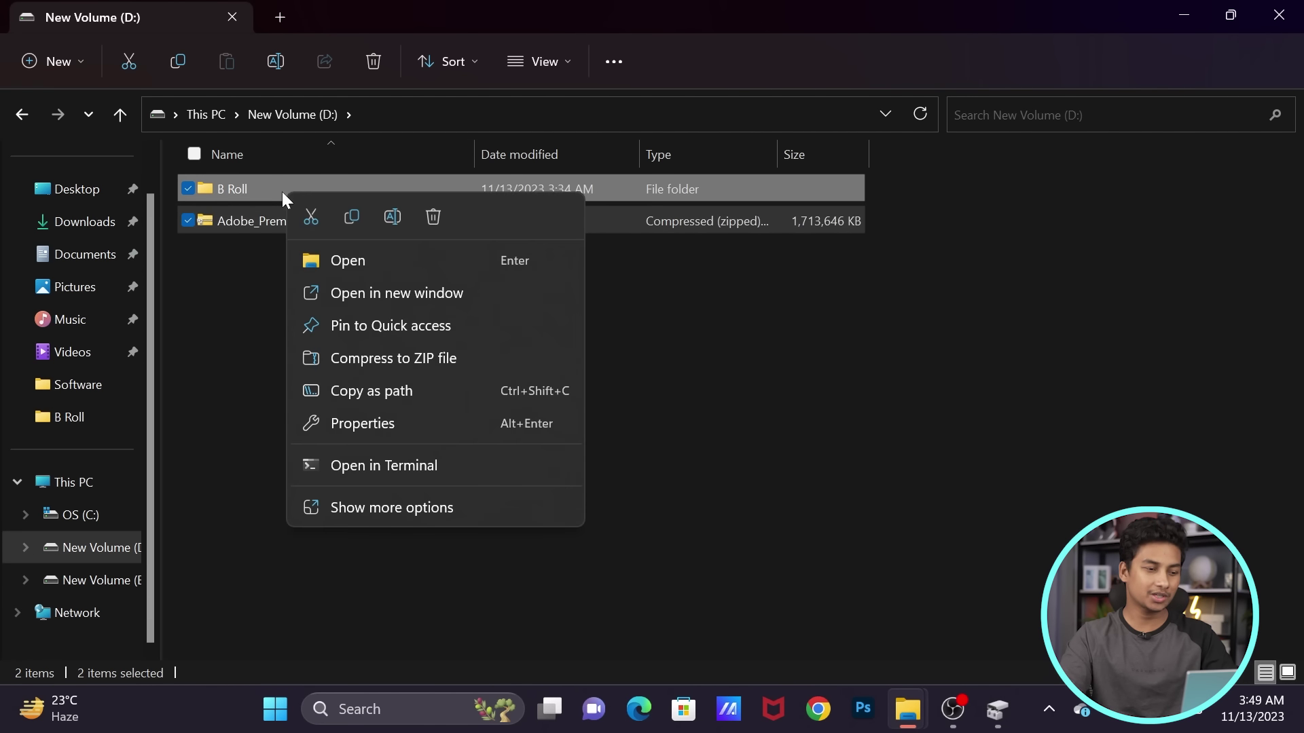
{"action": "left_click", "coordinate": [415, 432]}
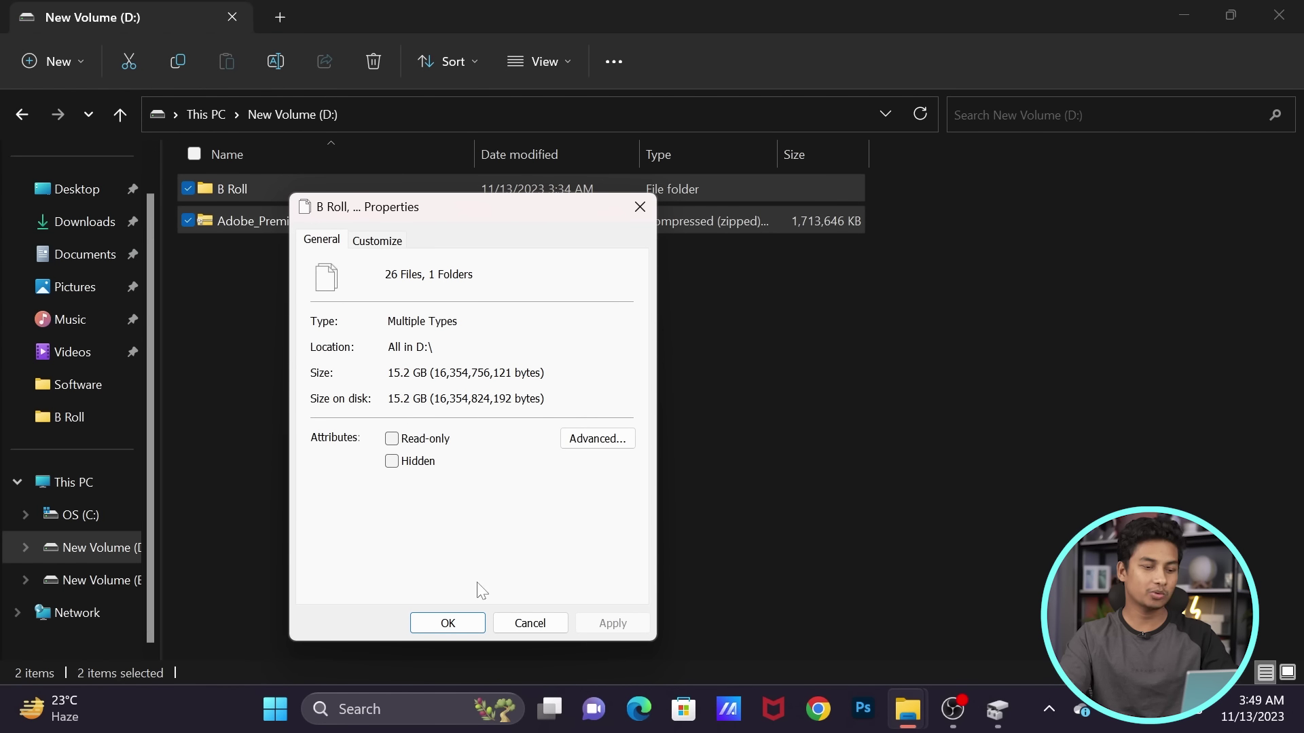
{"action": "left_click", "coordinate": [445, 624]}
{"action": "key", "text": "alt+Left"}
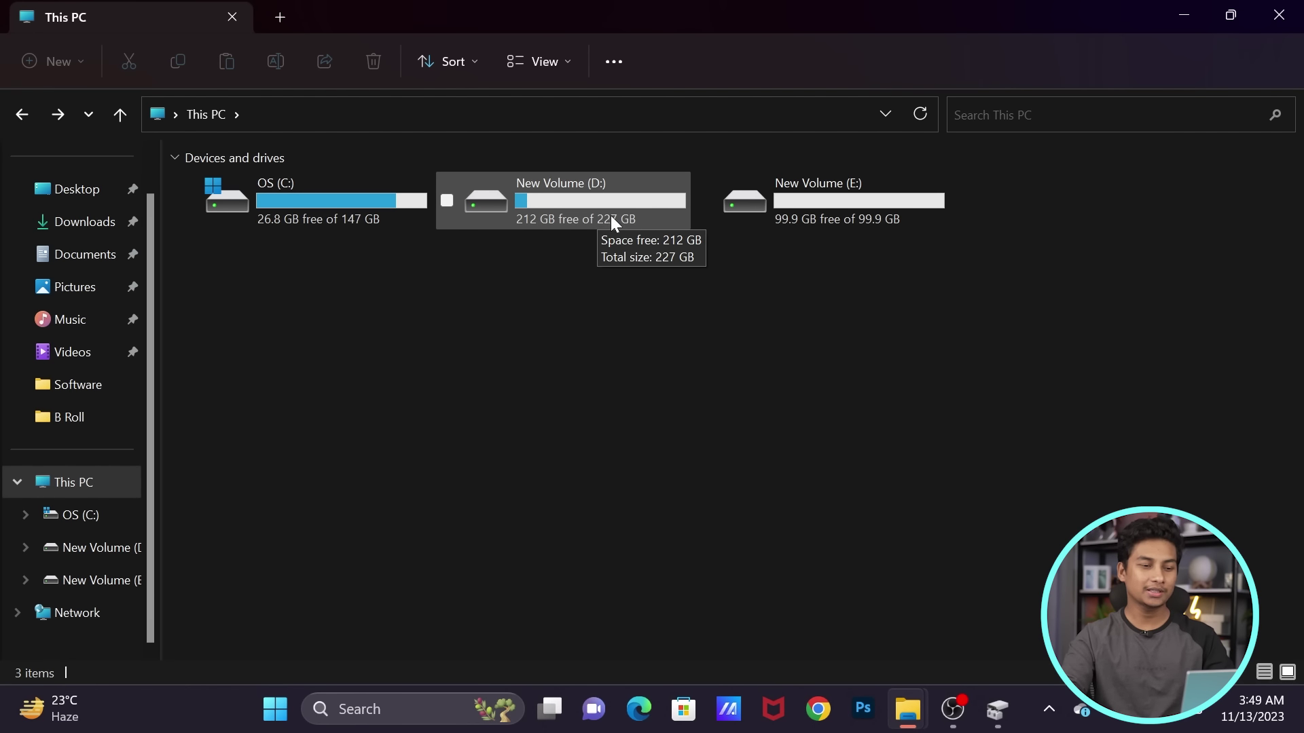
Move the B Roll folder and the Adobe_Premiere_Pro_2021 archive from New Volume (D:) to New Volume (E:).
{"action": "left_click", "coordinate": [584, 206]}
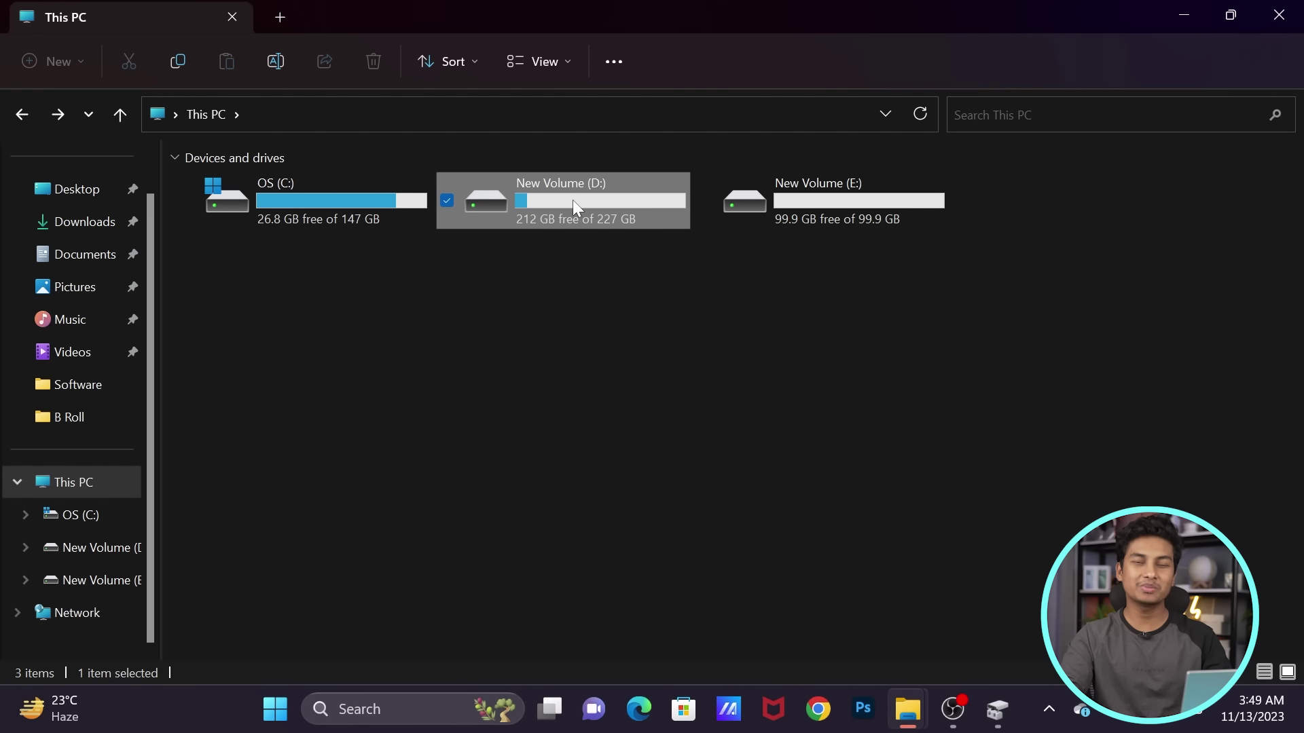
{"action": "left_click", "coordinate": [823, 193]}
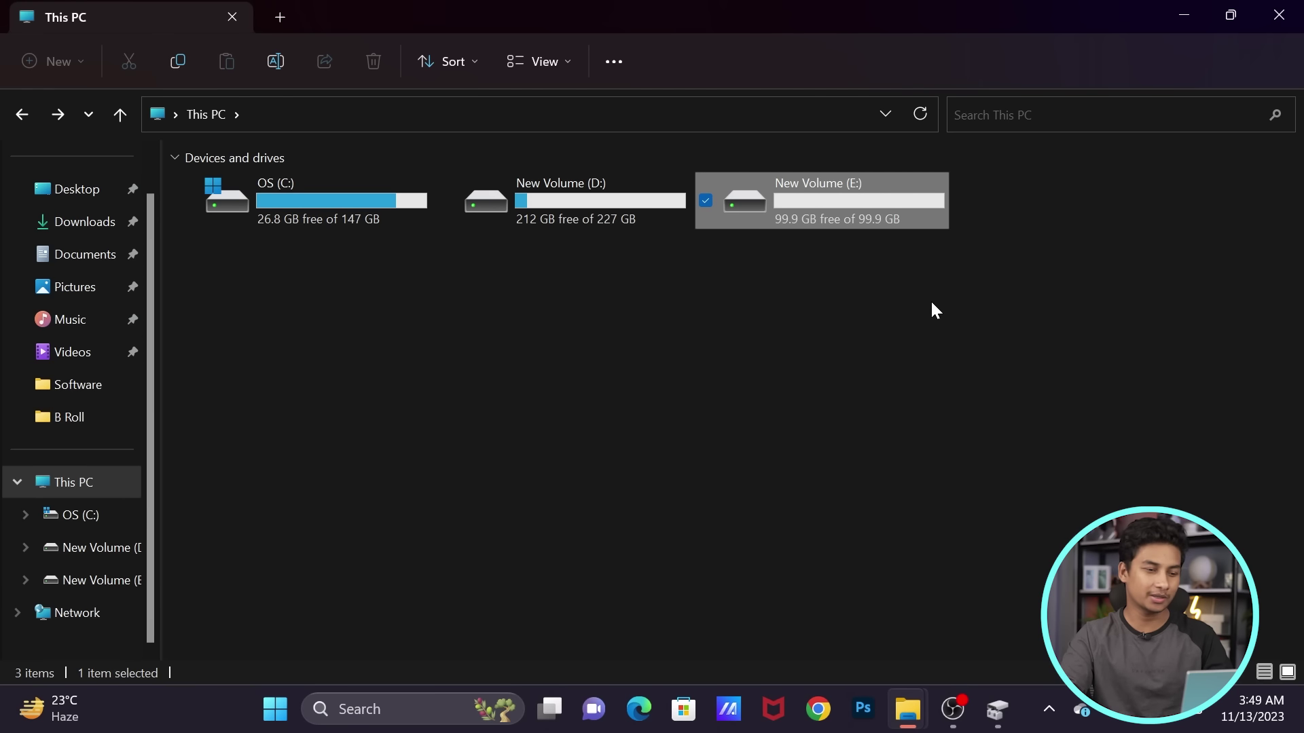
{"action": "double_click", "coordinate": [594, 215]}
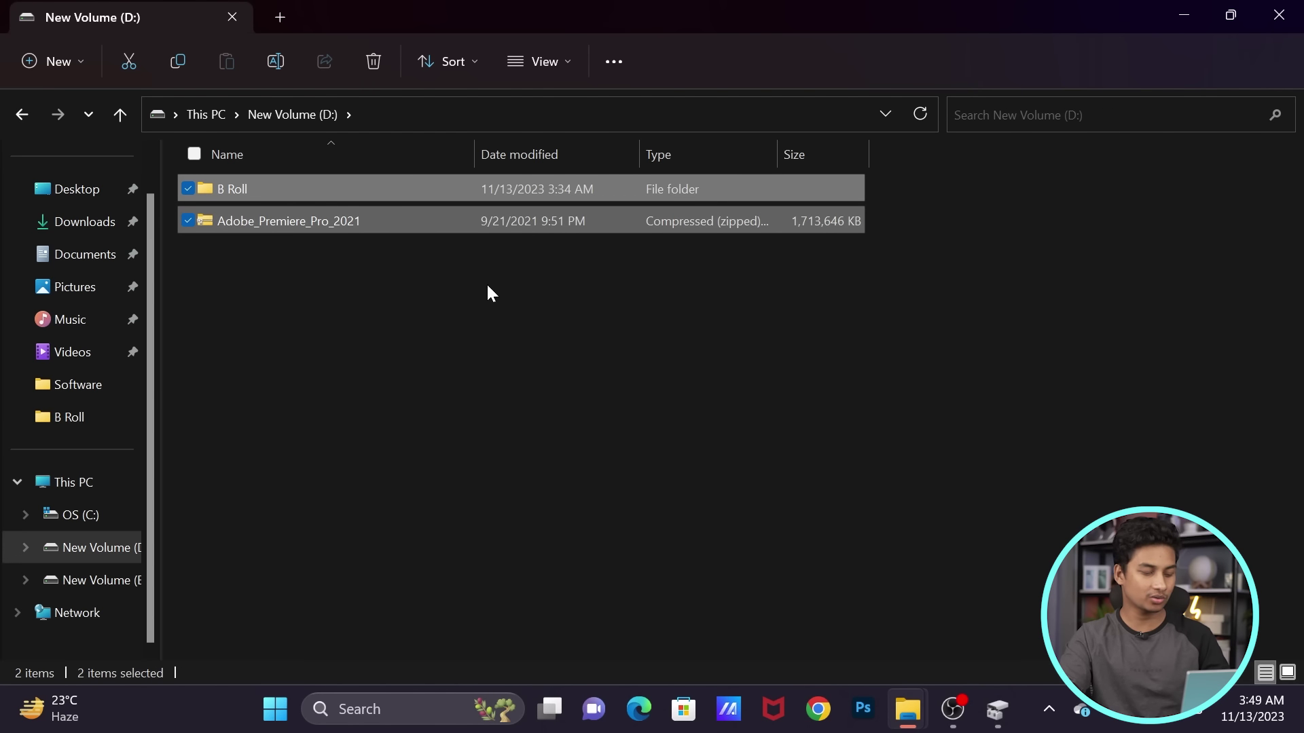
{"action": "key", "text": "alt+Up"}
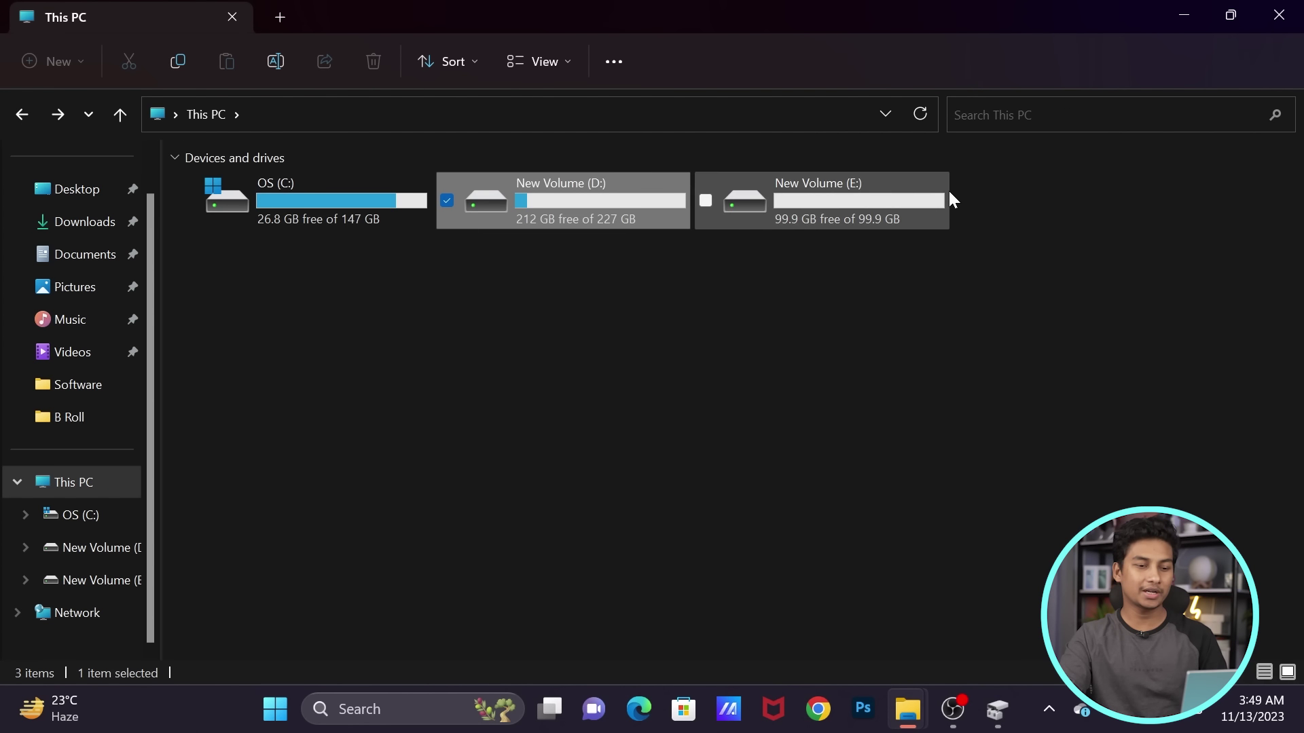
{"action": "left_click", "coordinate": [895, 205]}
{"action": "double_click", "coordinate": [895, 205]}
{"action": "key", "text": "ctrl+v"}
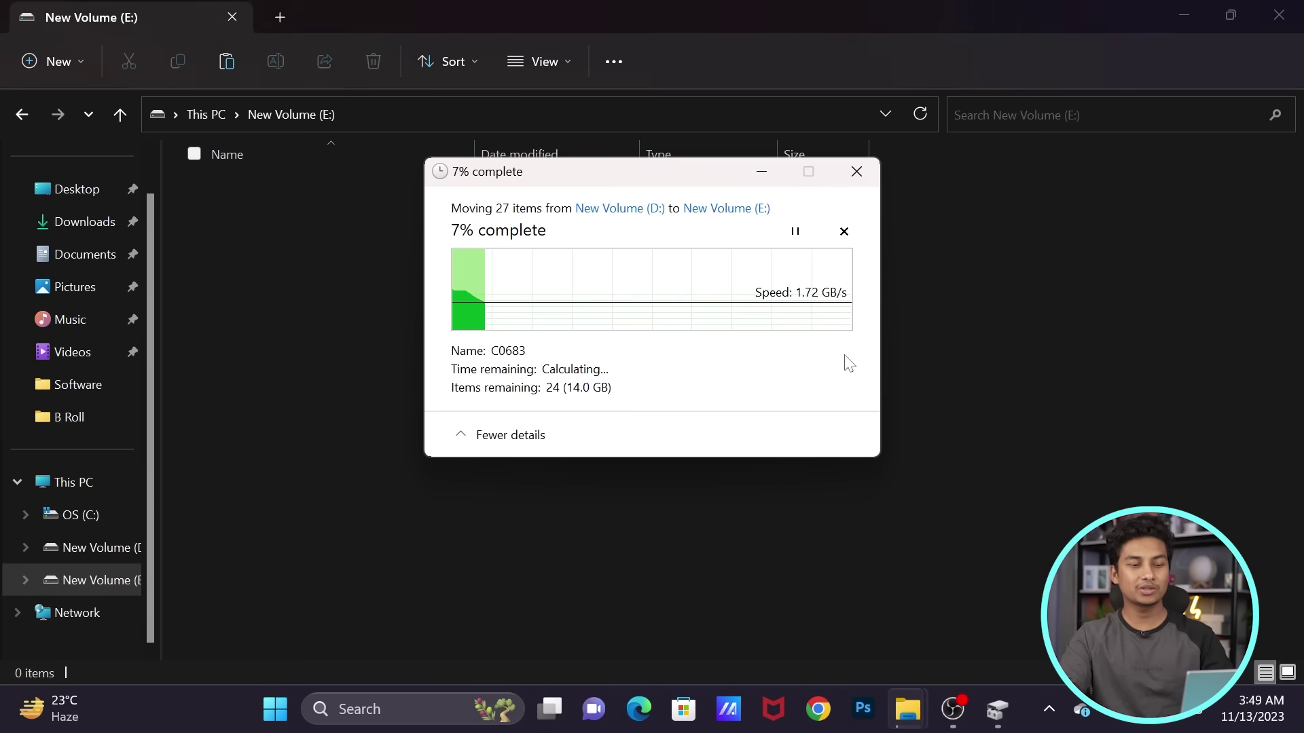
{"action": "left_click", "coordinate": [992, 336]}
{"action": "key", "text": "alt+Up"}
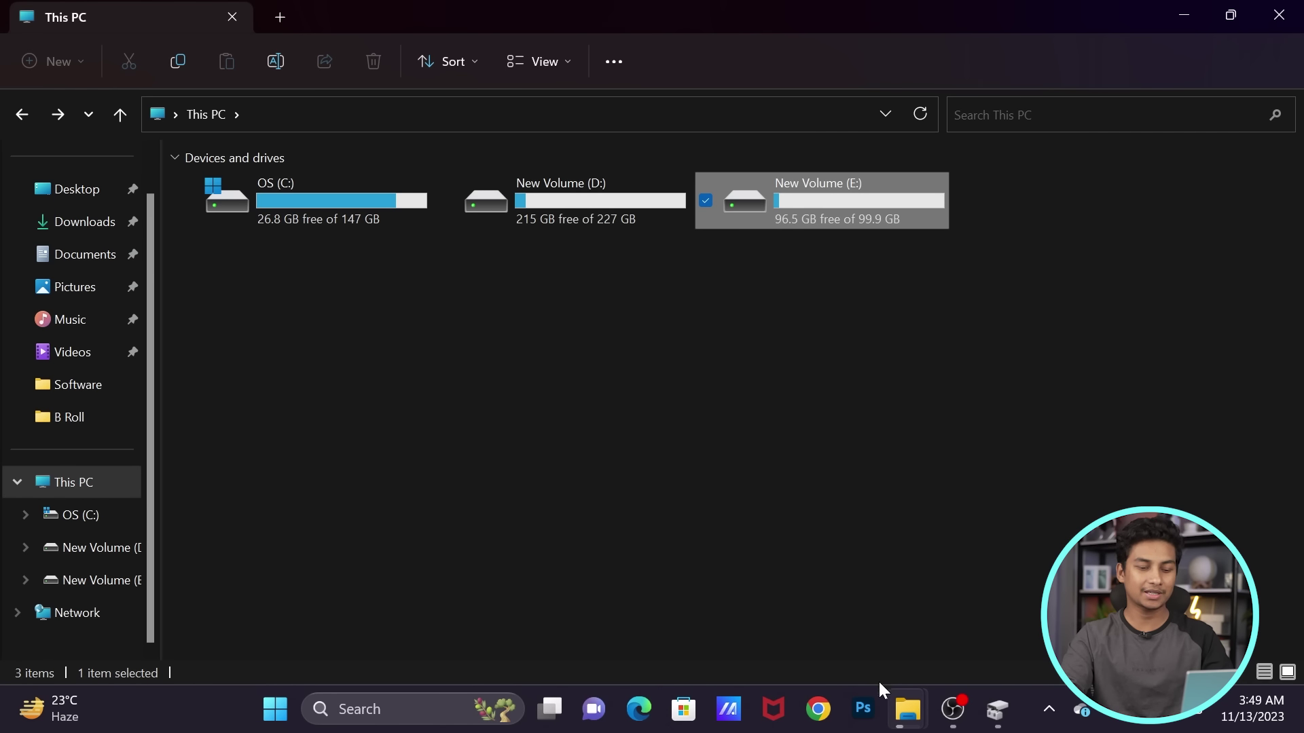
{"action": "mouse_move", "coordinate": [908, 709]}
{"action": "left_click", "coordinate": [964, 632]}
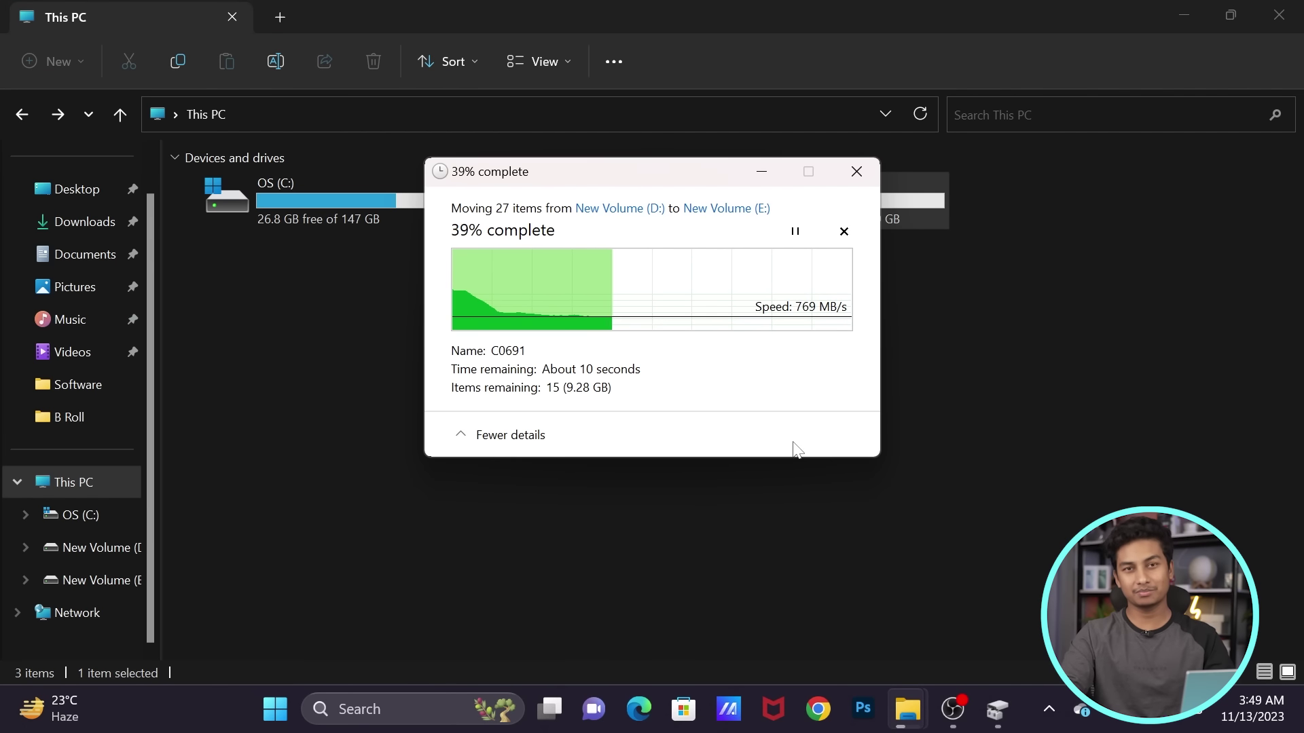
{"action": "left_click_drag", "start_coordinate": [660, 175], "coordinate": [704, 292]}
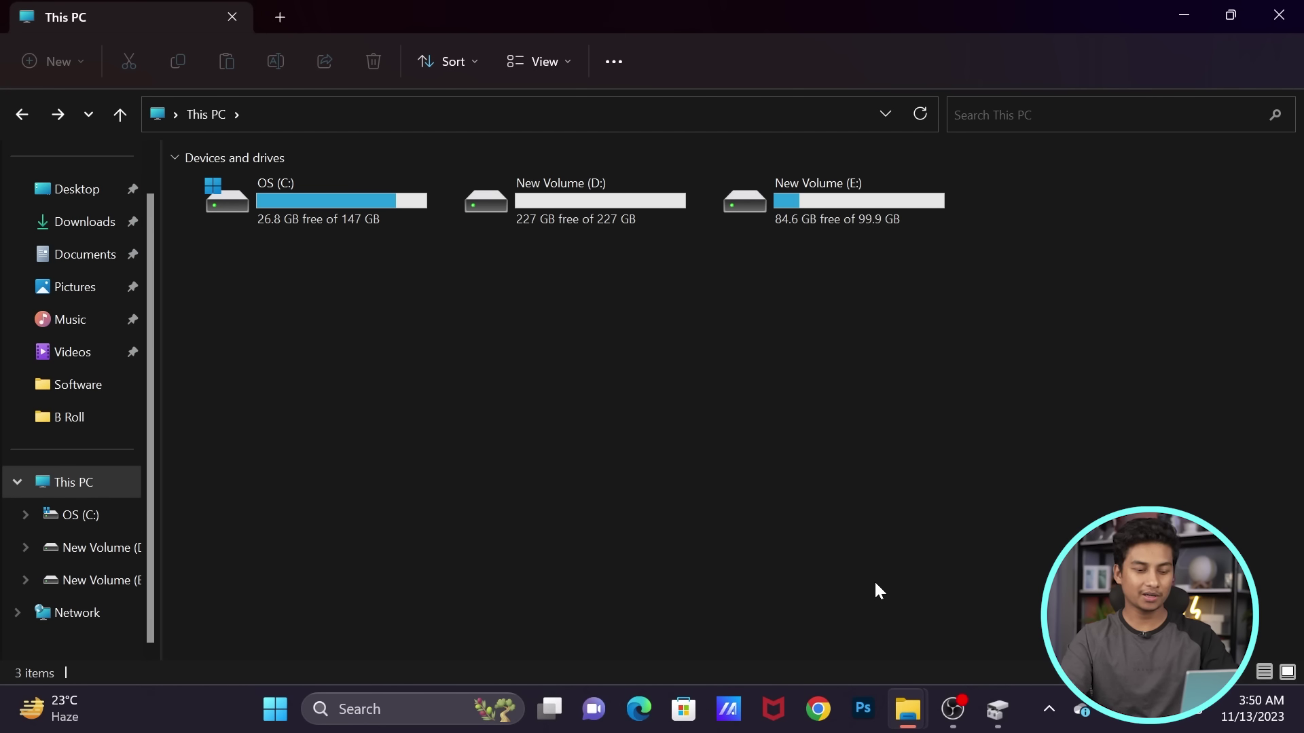
Switch back to Disk Management and delete the emptied New Volume (D:) partition on Disk 0.
{"action": "left_click", "coordinate": [981, 697]}
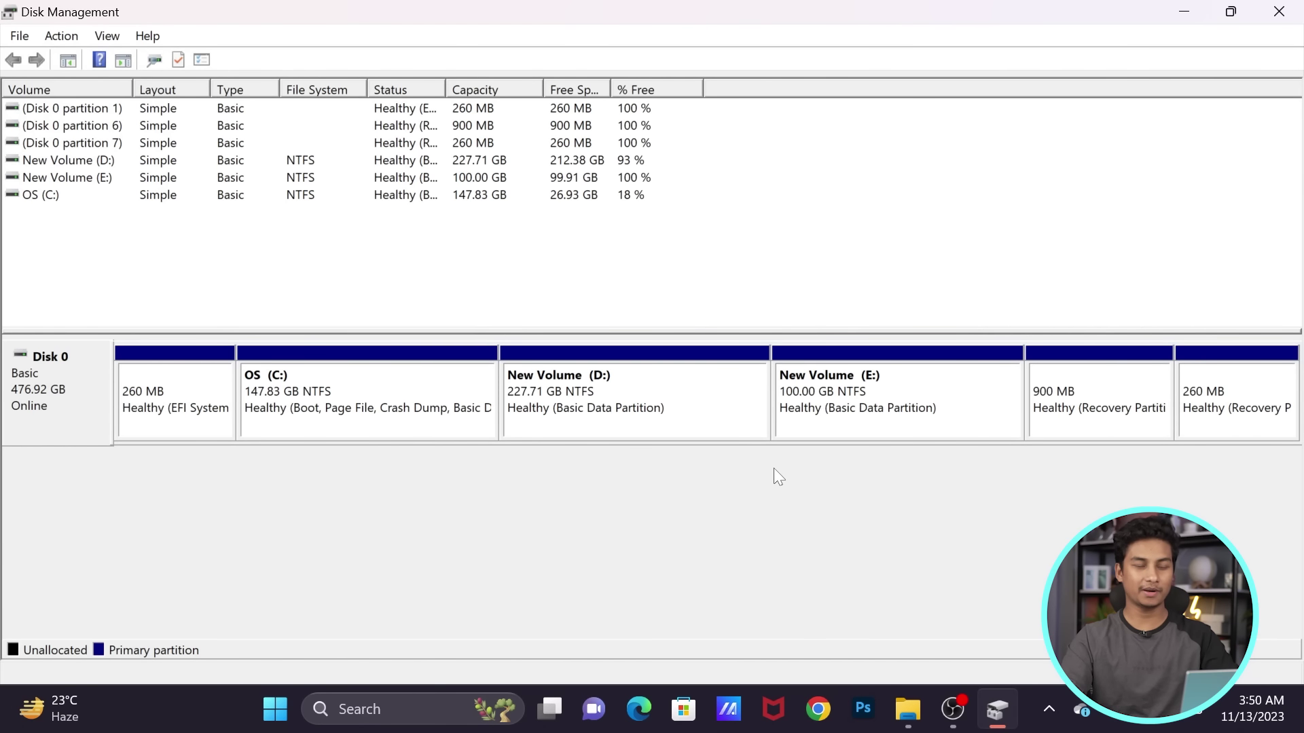
{"action": "left_click", "coordinate": [639, 392]}
{"action": "right_click", "coordinate": [642, 393]}
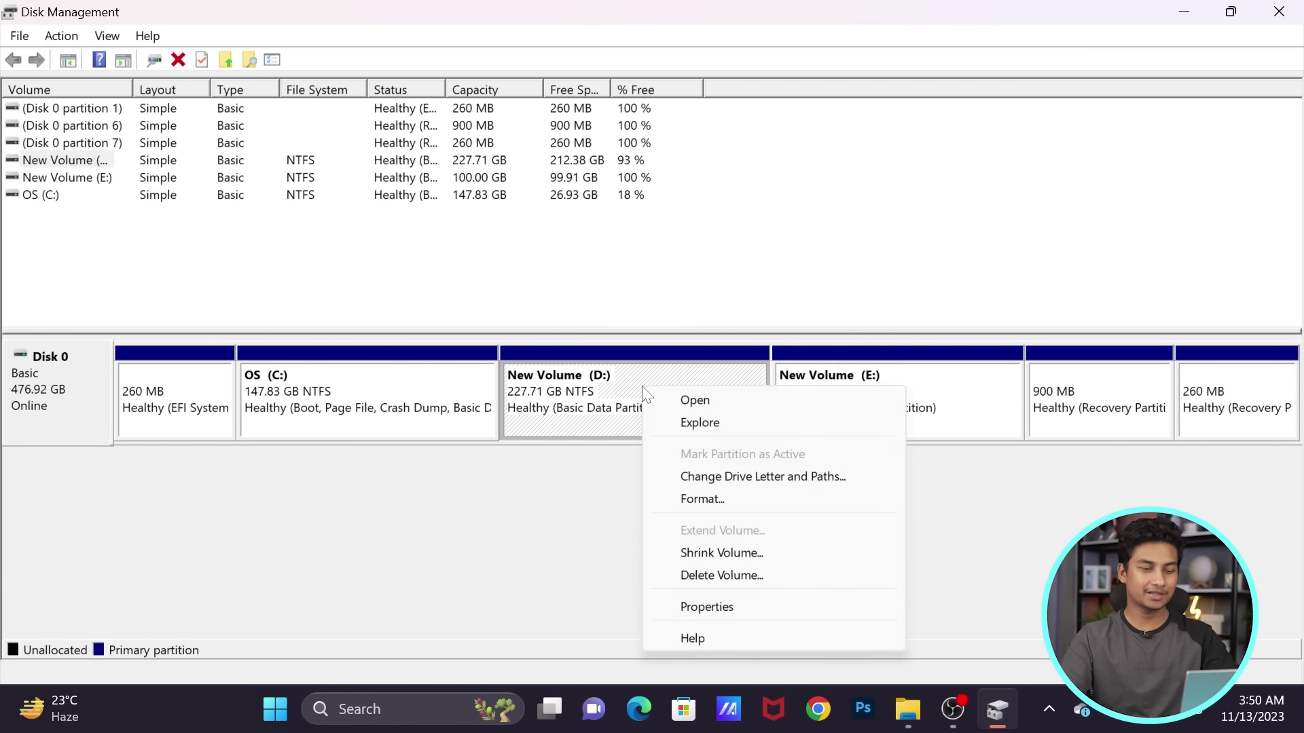
{"action": "left_click", "coordinate": [736, 577]}
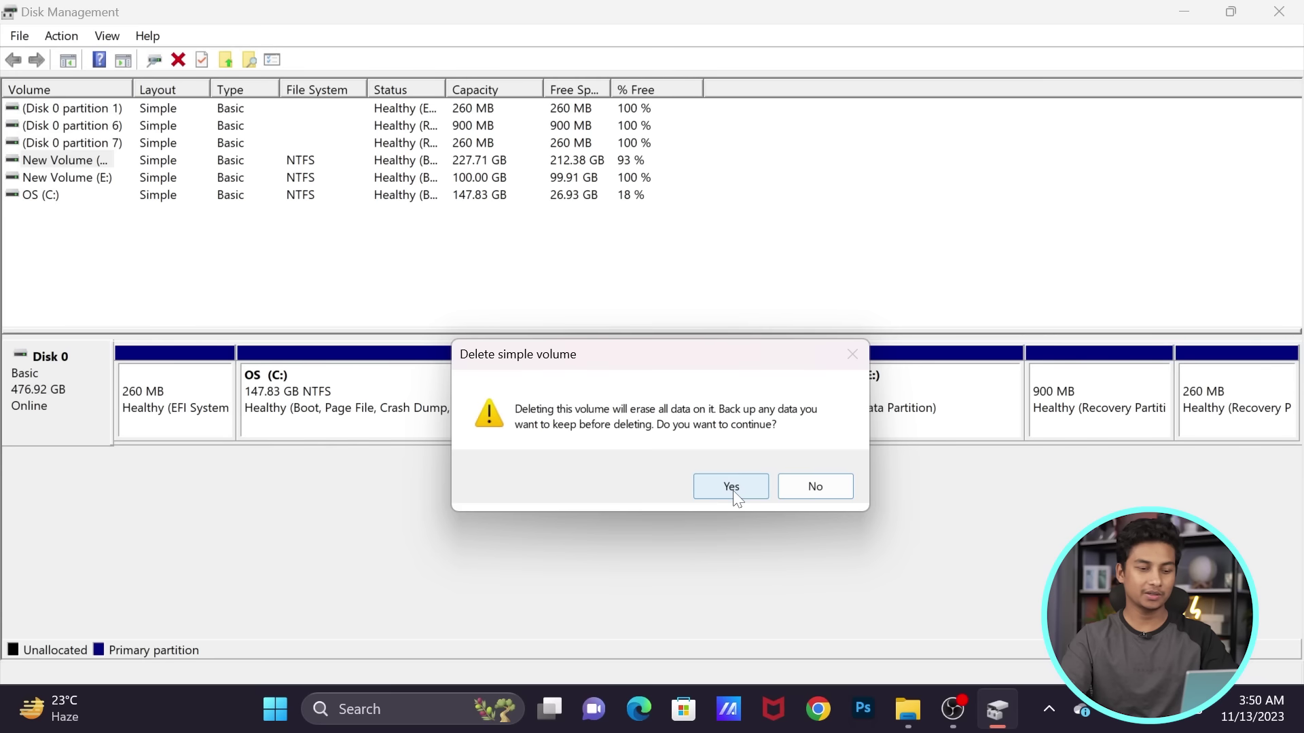
{"action": "left_click", "coordinate": [732, 488]}
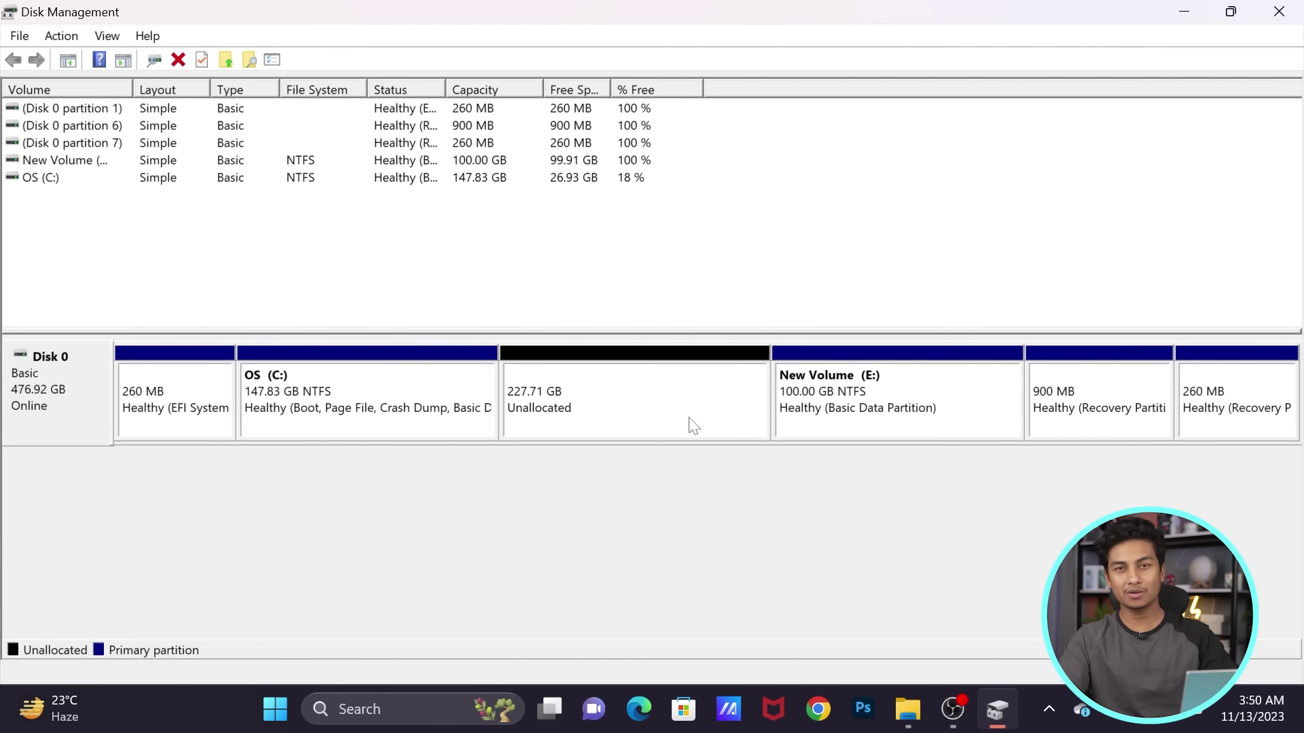
Examine how the unallocated space lies relative to the OS (C:) and New Volume (E:) partitions on Disk 0.
{"action": "left_click", "coordinate": [615, 418]}
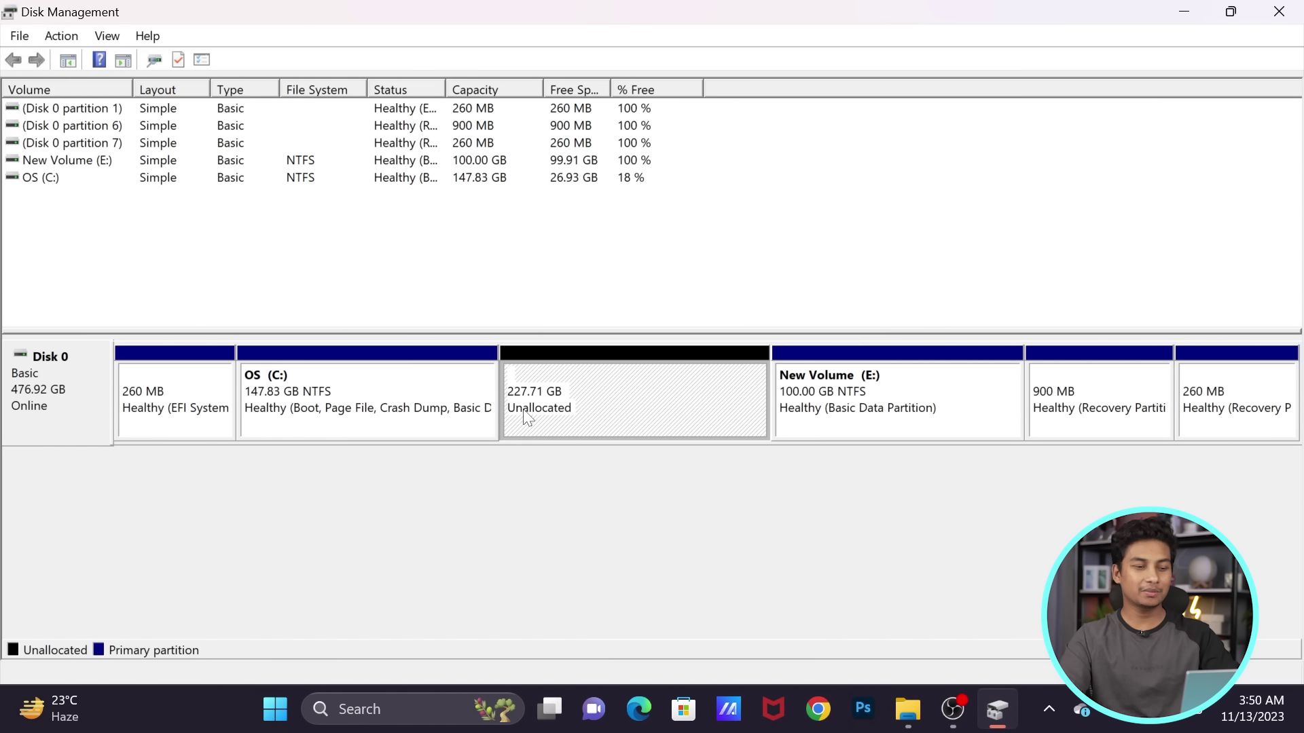
{"action": "left_click", "coordinate": [435, 407]}
{"action": "left_click", "coordinate": [650, 394]}
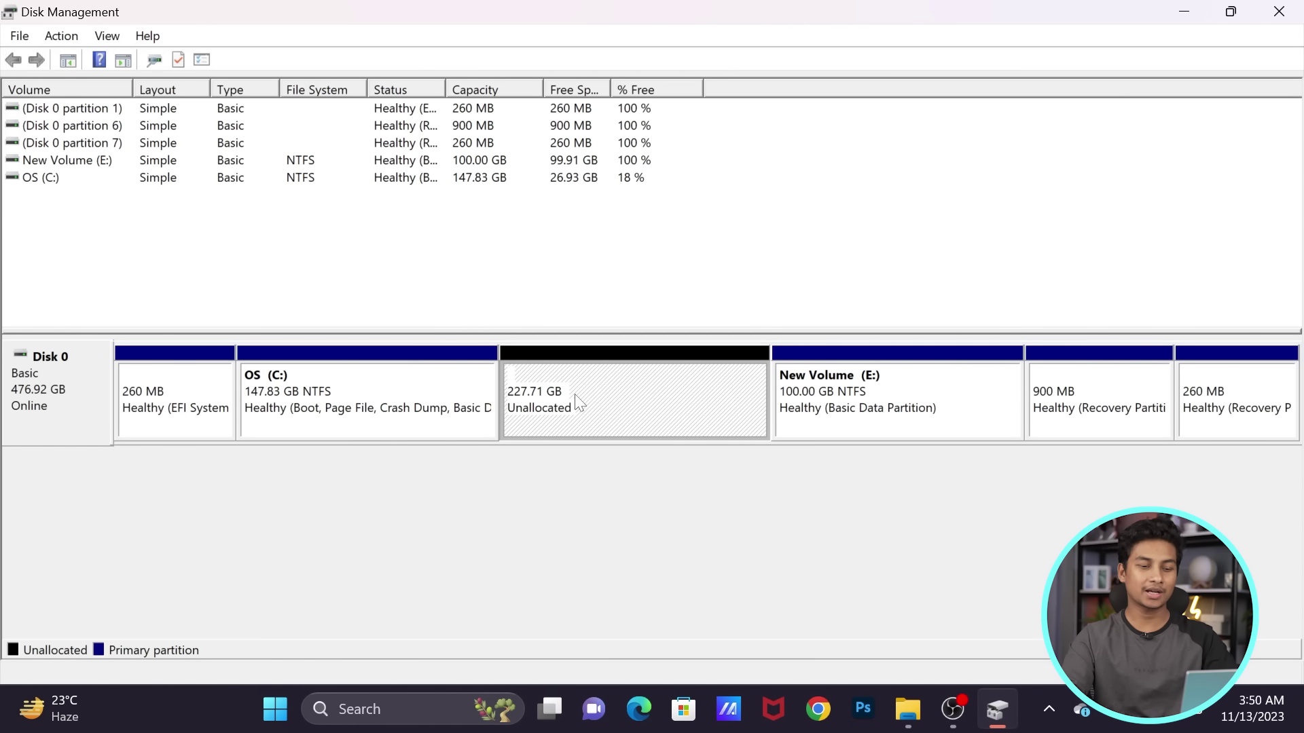
{"action": "left_click", "coordinate": [976, 410]}
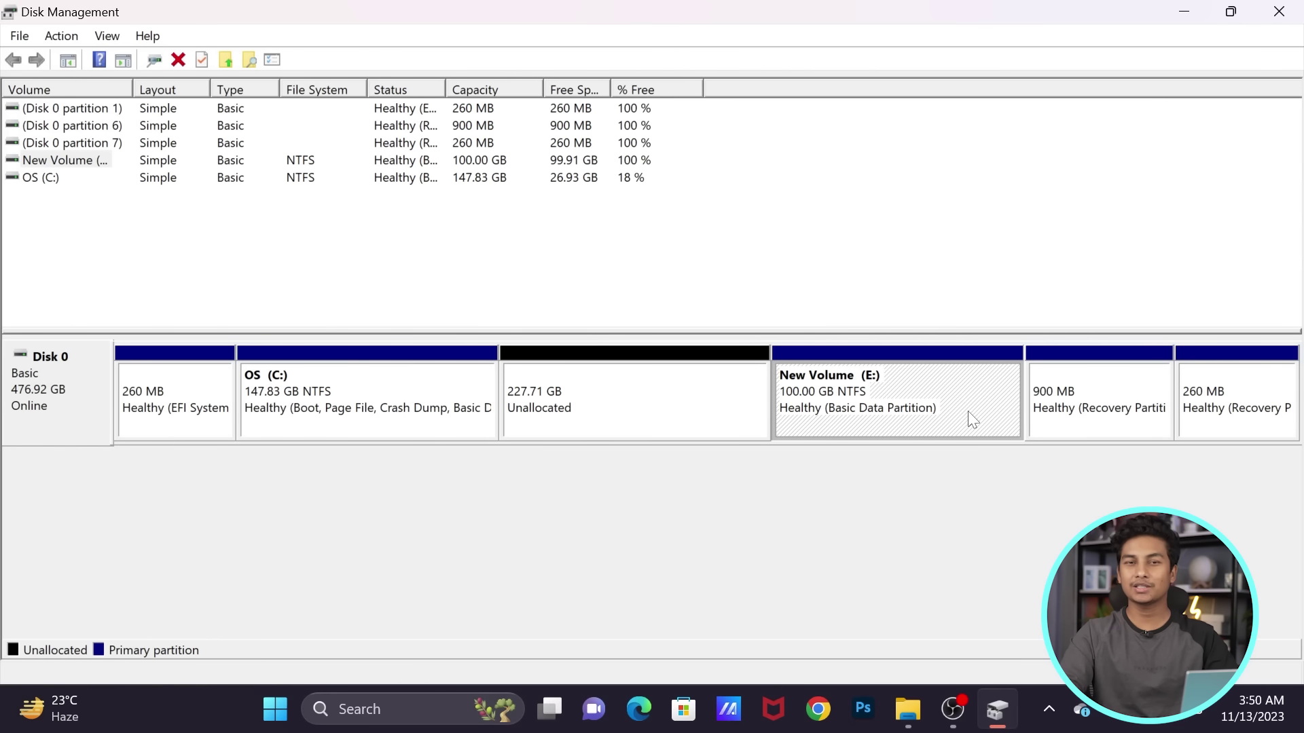
{"action": "left_click", "coordinate": [614, 405]}
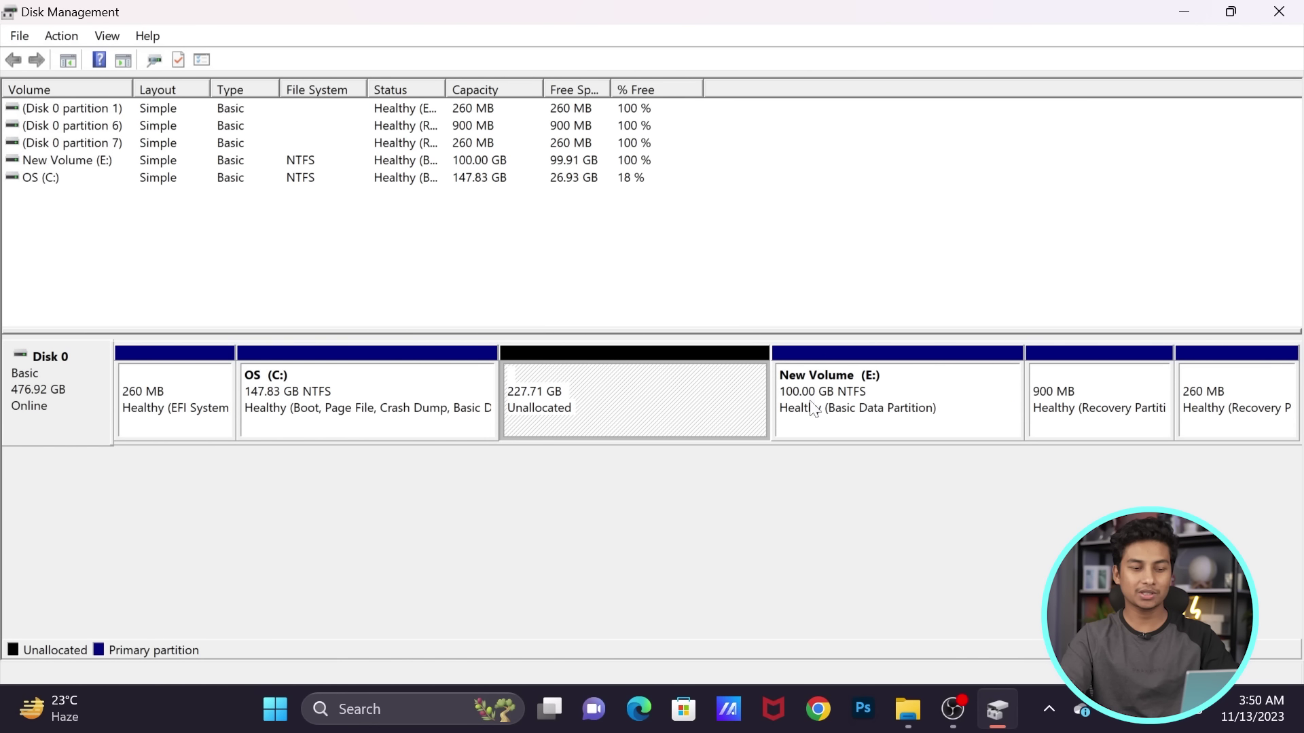
{"action": "left_click", "coordinate": [932, 402]}
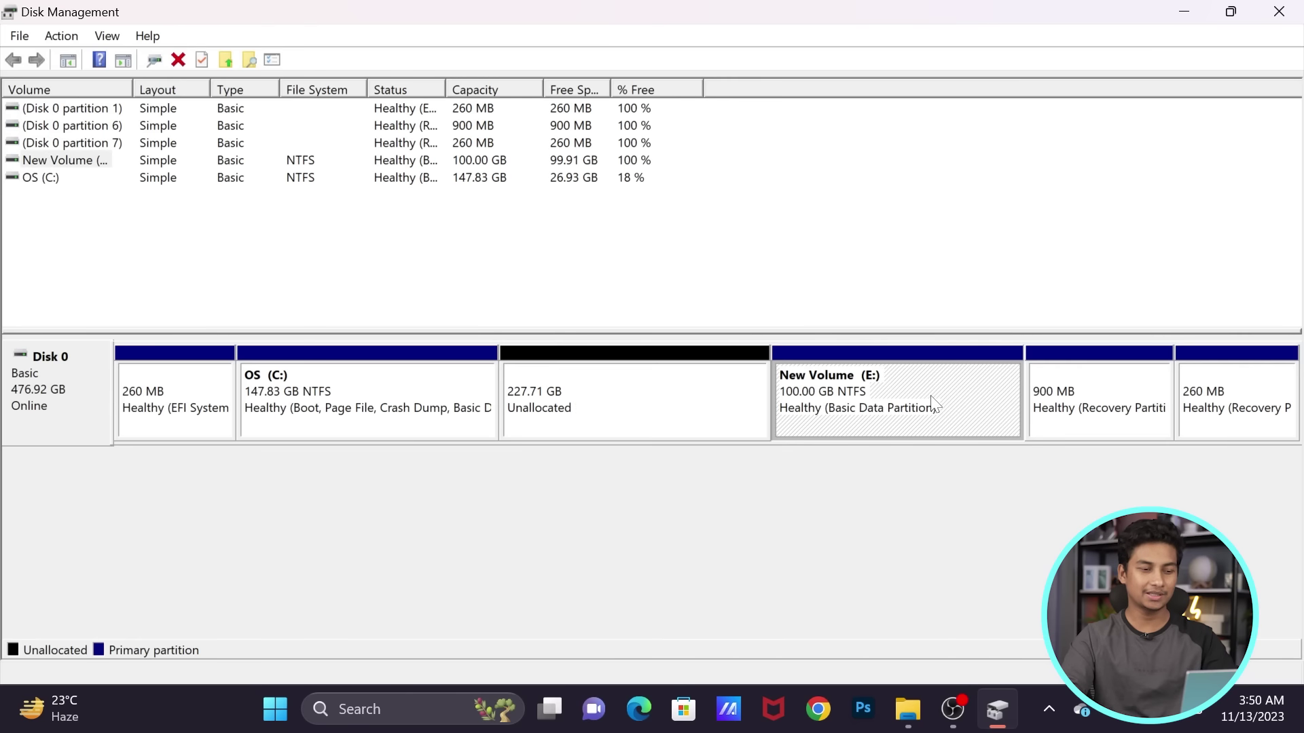
Extend the OS (C:) partition with 102400 MB of the adjacent unallocated space on Disk 0.
{"action": "left_click", "coordinate": [419, 389]}
{"action": "right_click", "coordinate": [418, 383]}
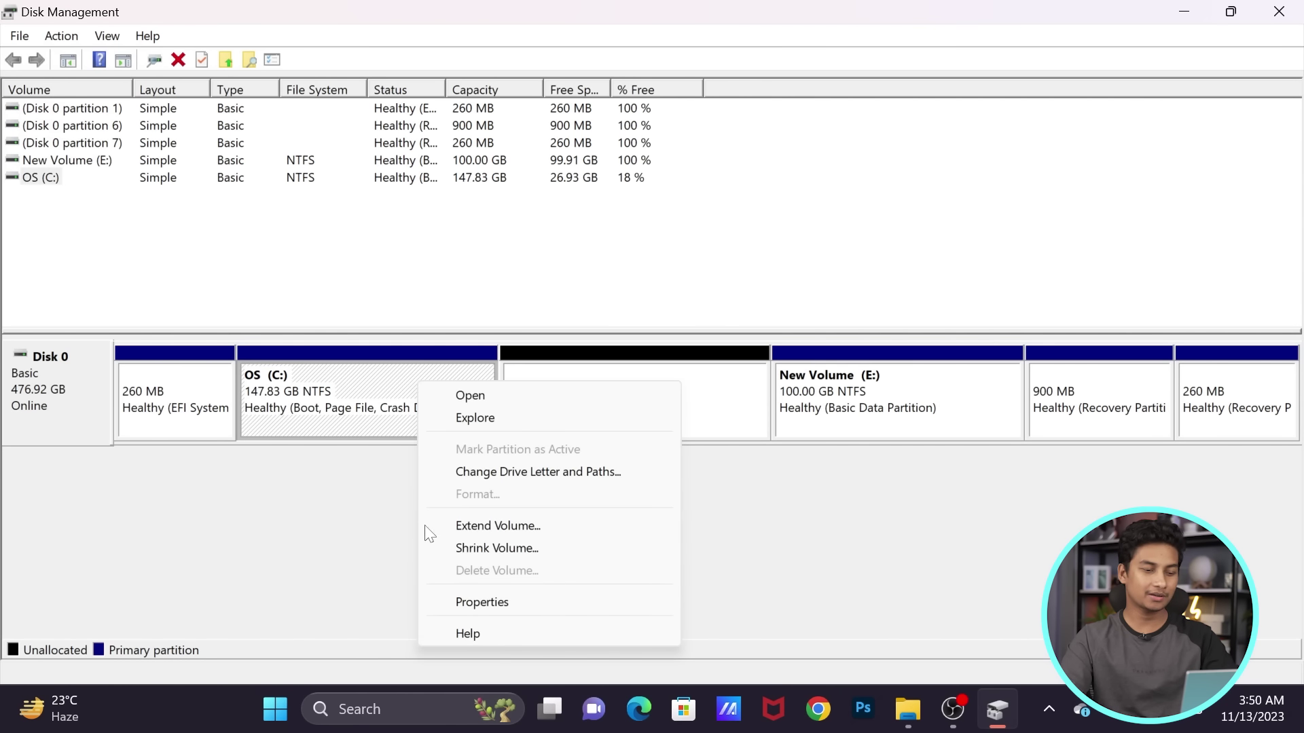
{"action": "left_click", "coordinate": [483, 529]}
{"action": "left_click", "coordinate": [416, 489]}
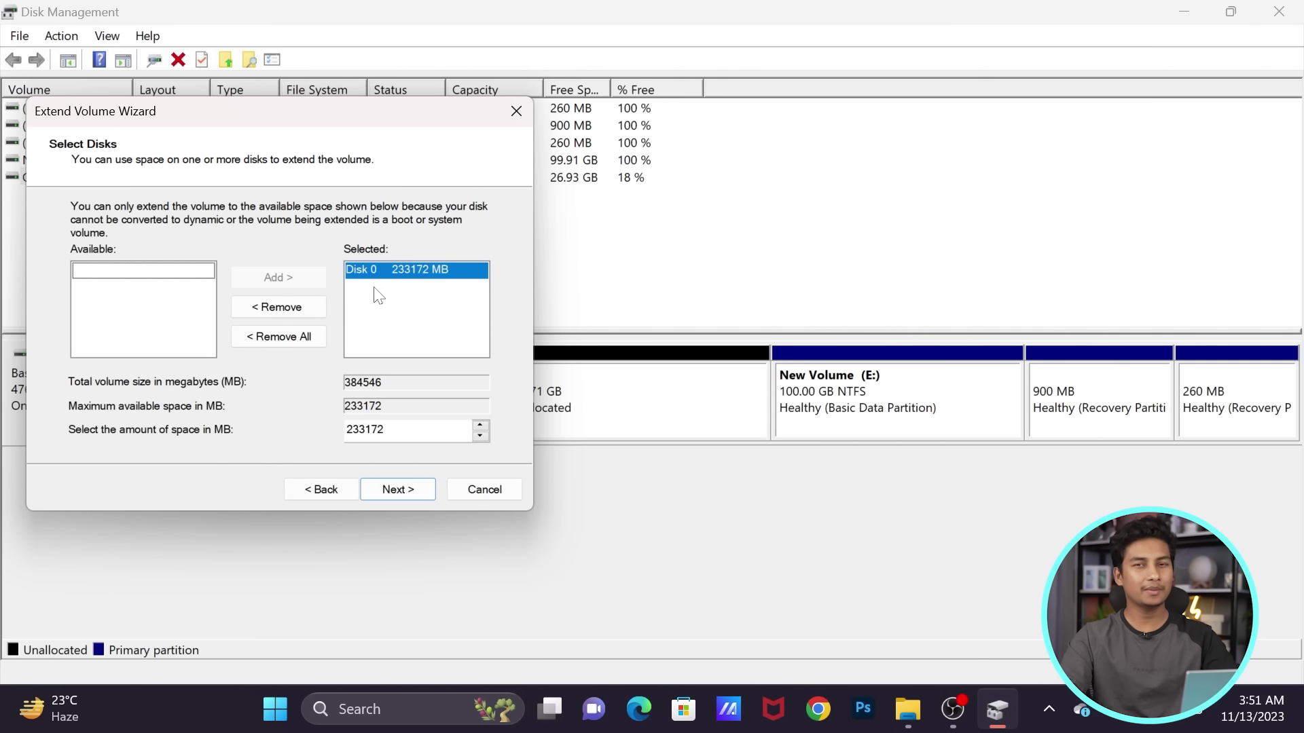
{"action": "left_click_drag", "start_coordinate": [373, 121], "coordinate": [246, 129]}
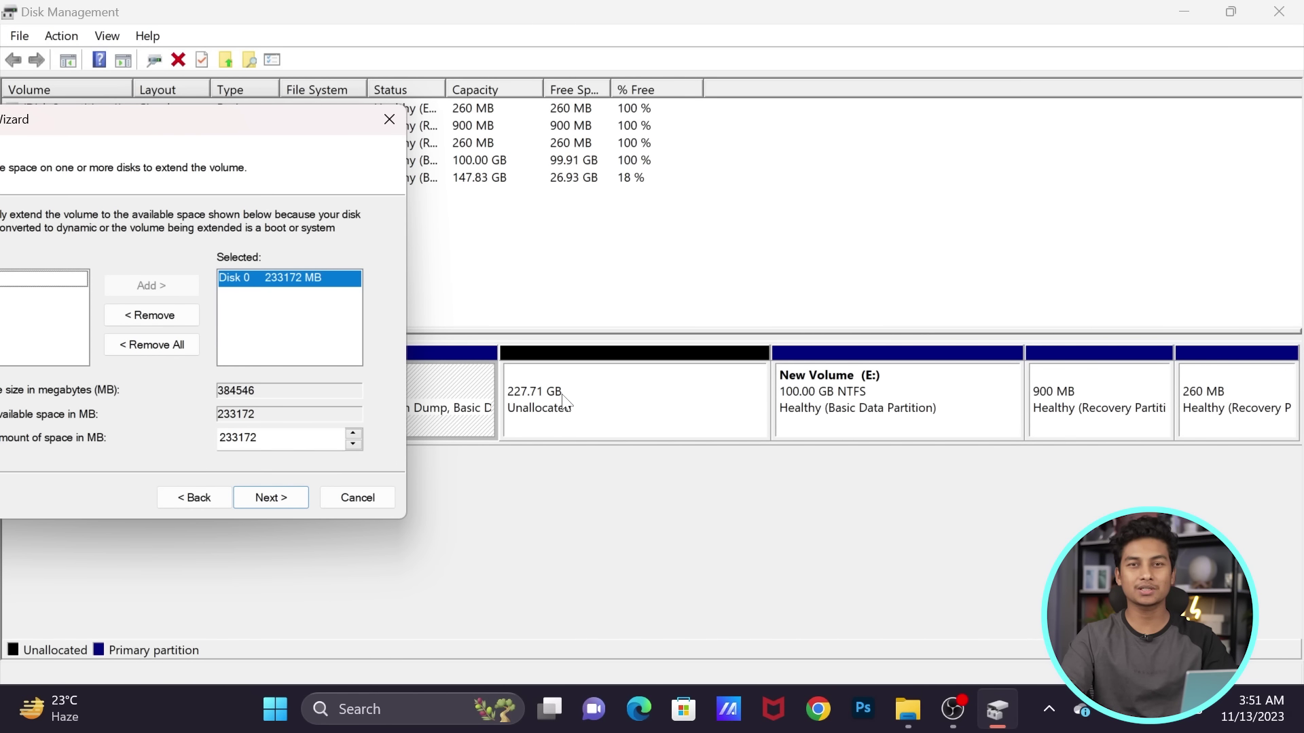
{"action": "left_click_drag", "start_coordinate": [253, 123], "coordinate": [707, 74]}
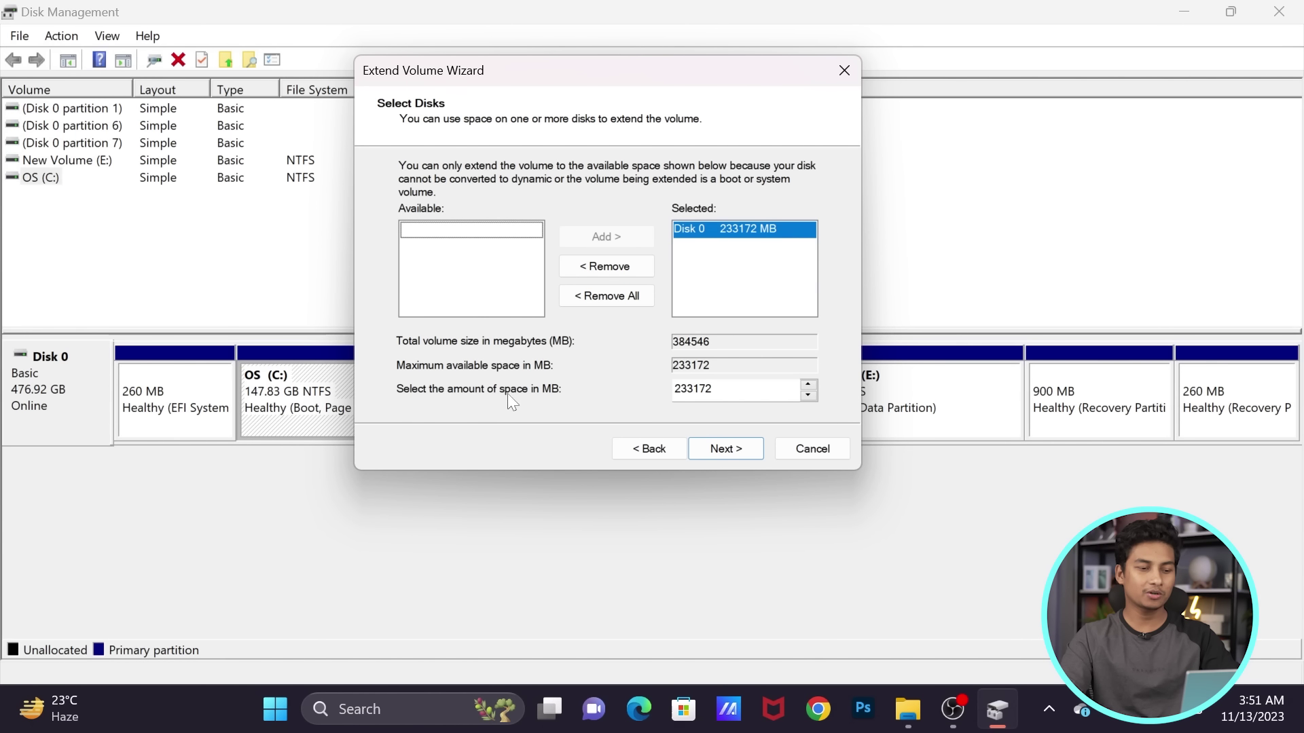
{"action": "key", "text": "Tab"}
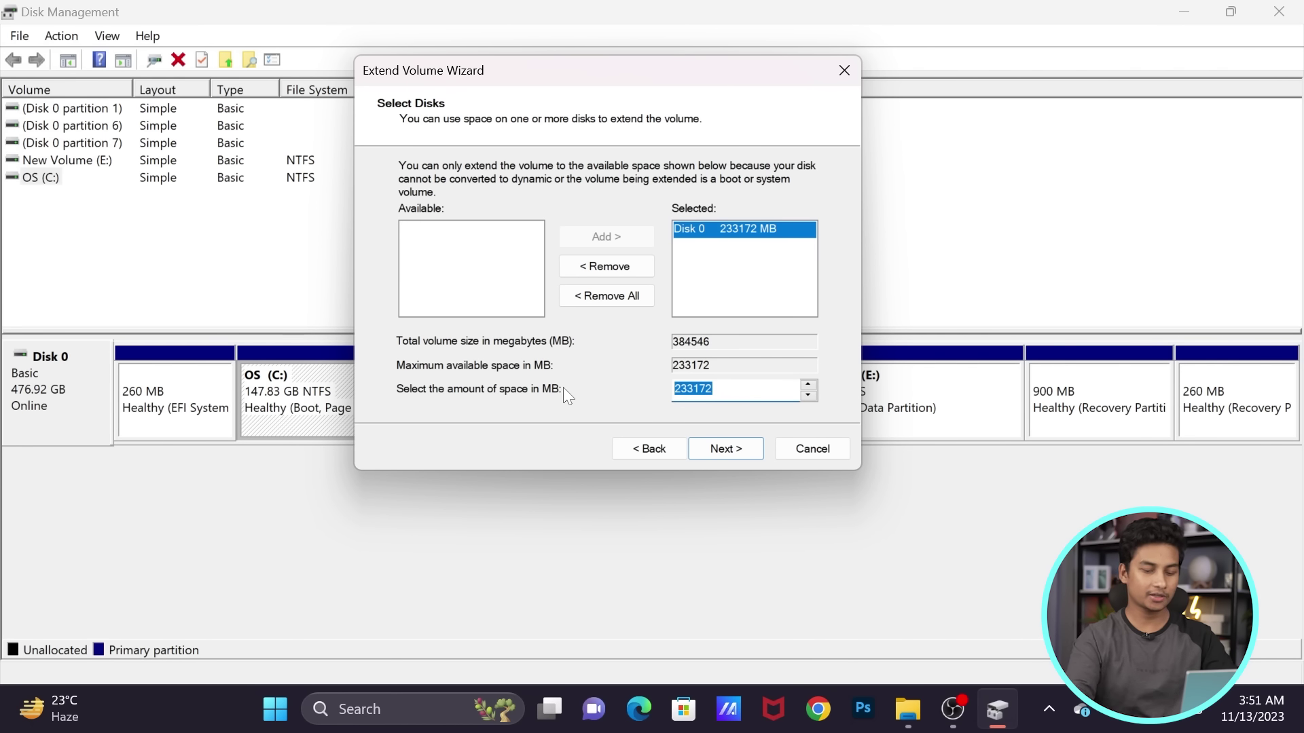
{"action": "type", "text": "102"}
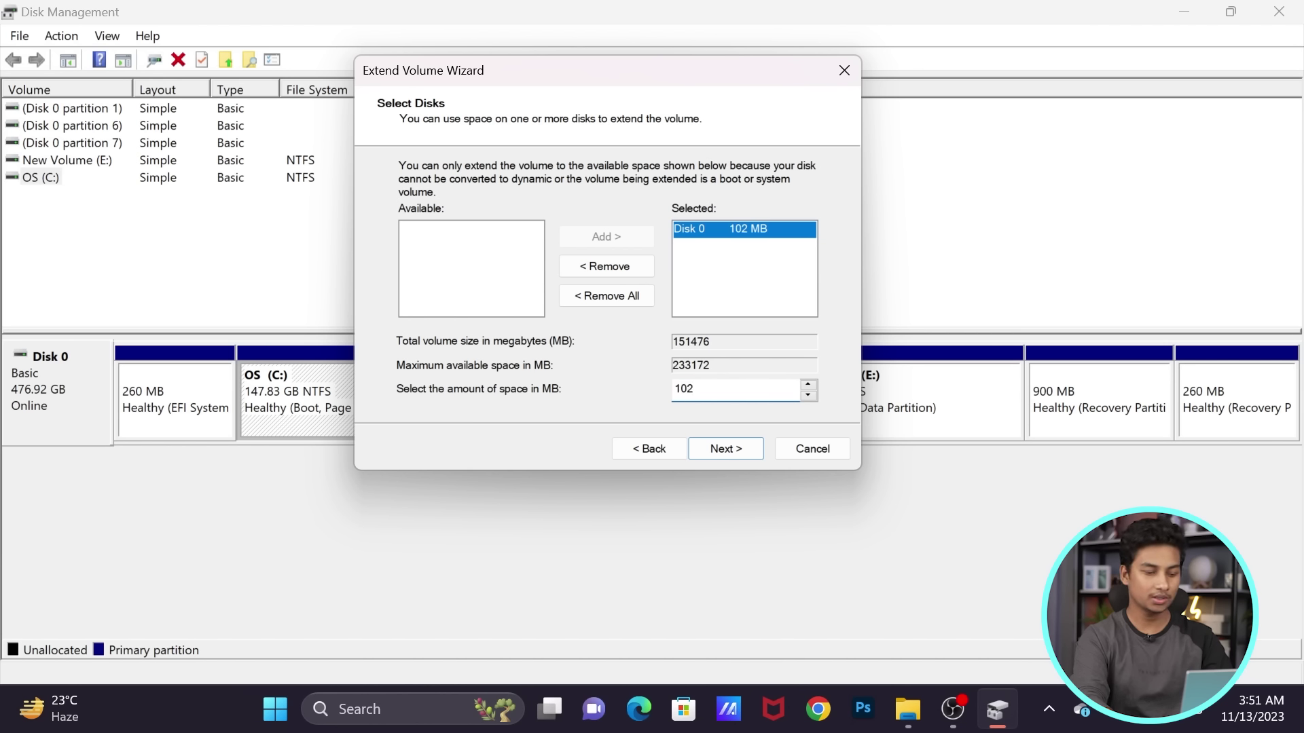
{"action": "type", "text": "400"}
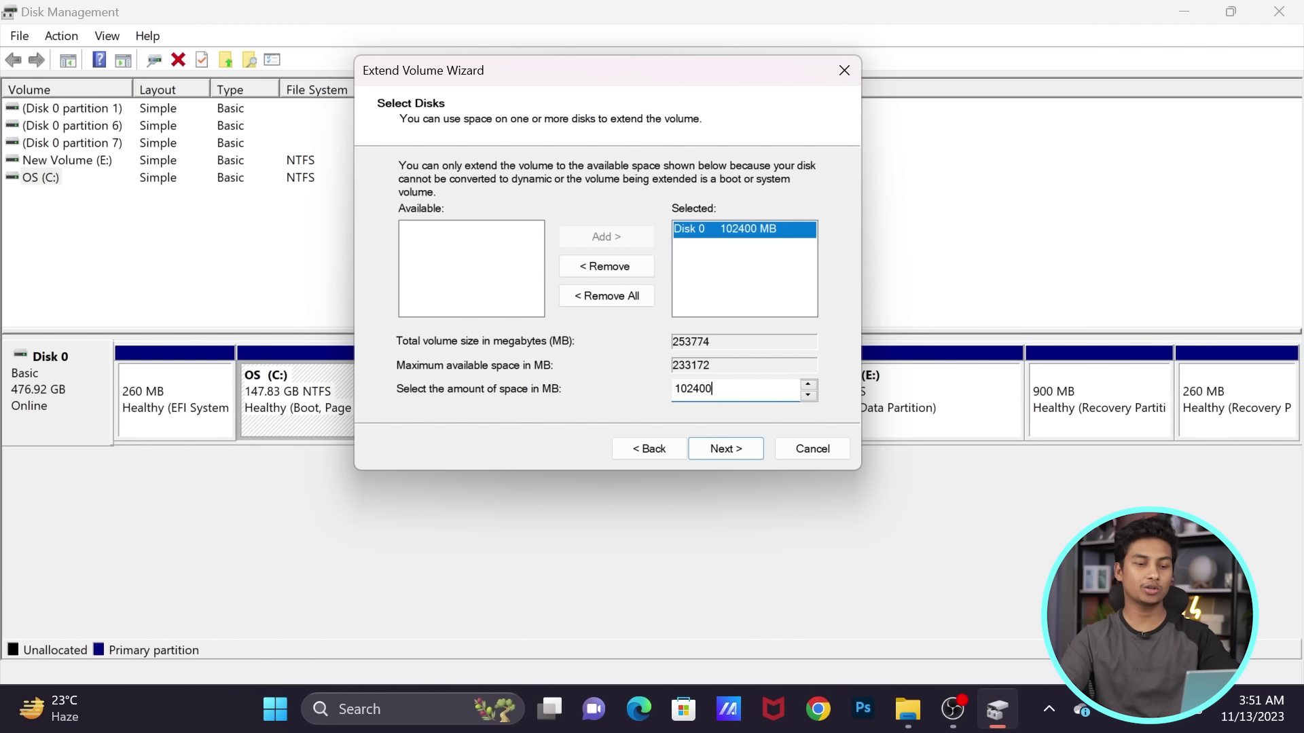
{"action": "key", "text": "ctrl+a"}
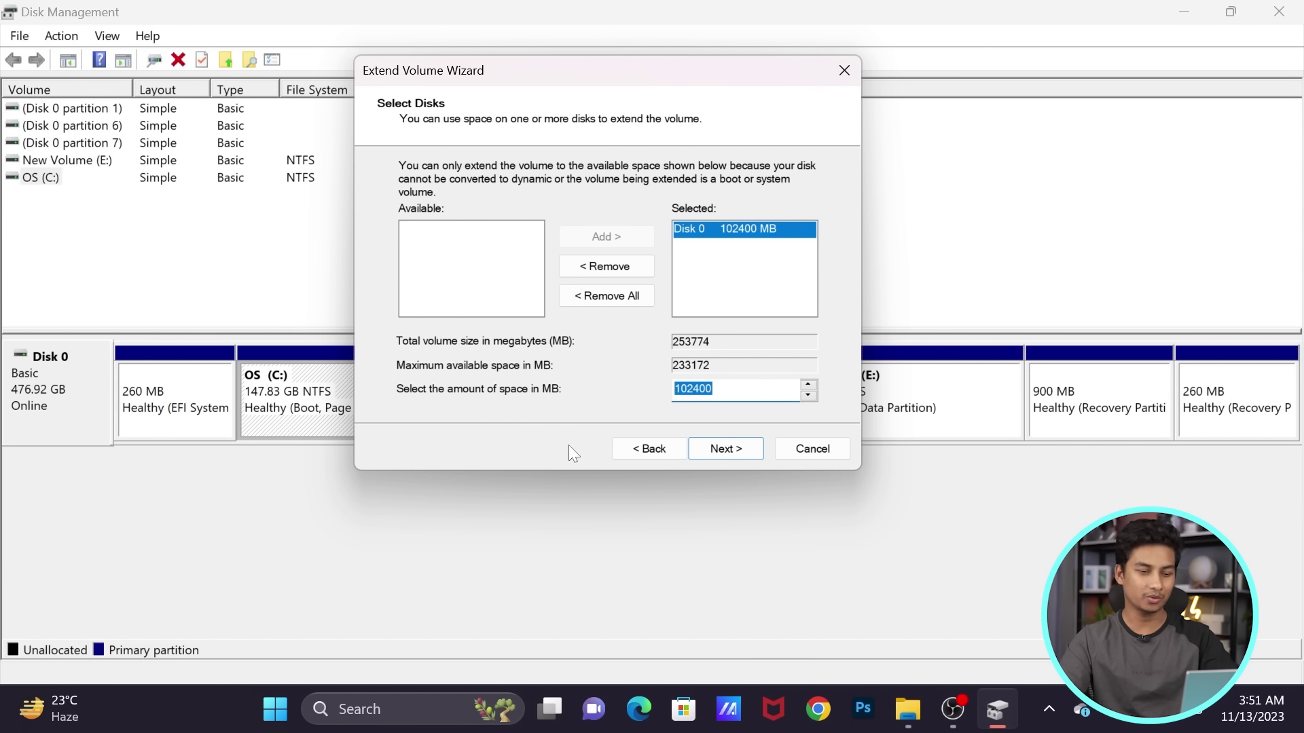
{"action": "left_click", "coordinate": [725, 448]}
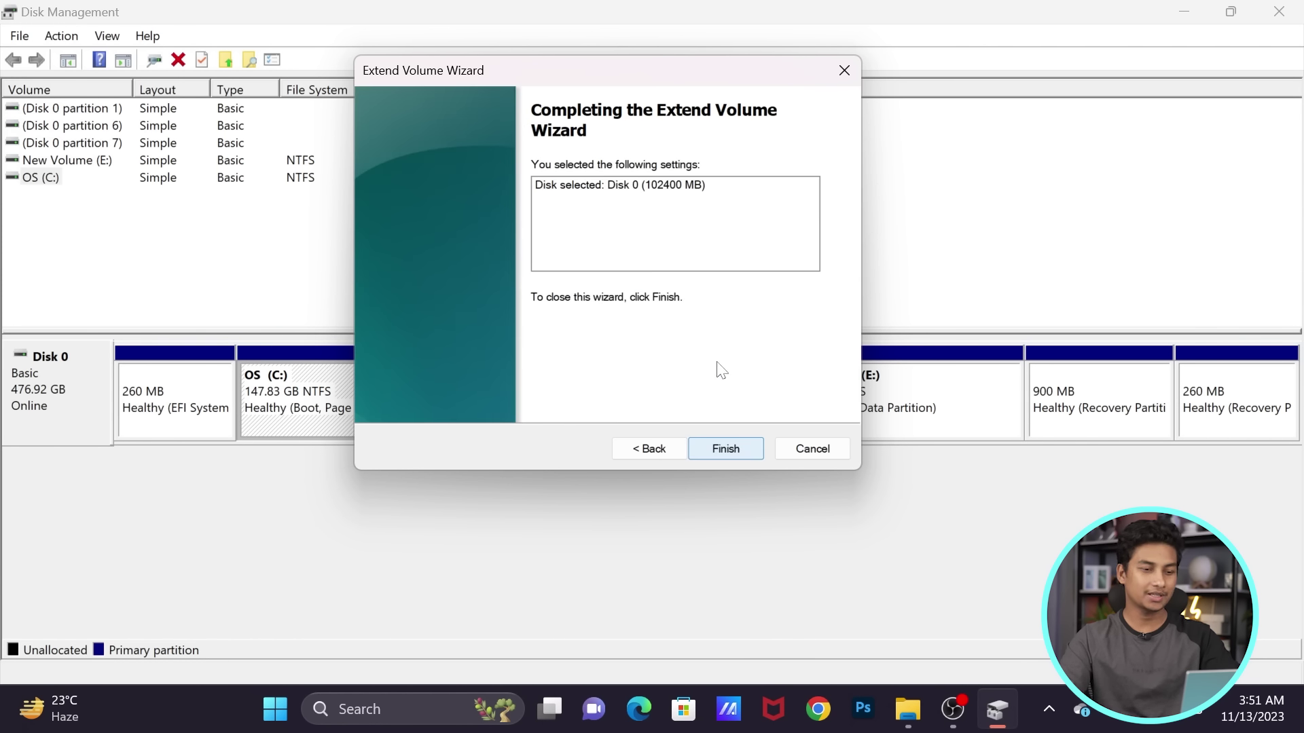
{"action": "left_click", "coordinate": [738, 450]}
Check the total size and free space of the extended OS (C:) drive in File Explorer's This PC view.
{"action": "double_click", "coordinate": [373, 390]}
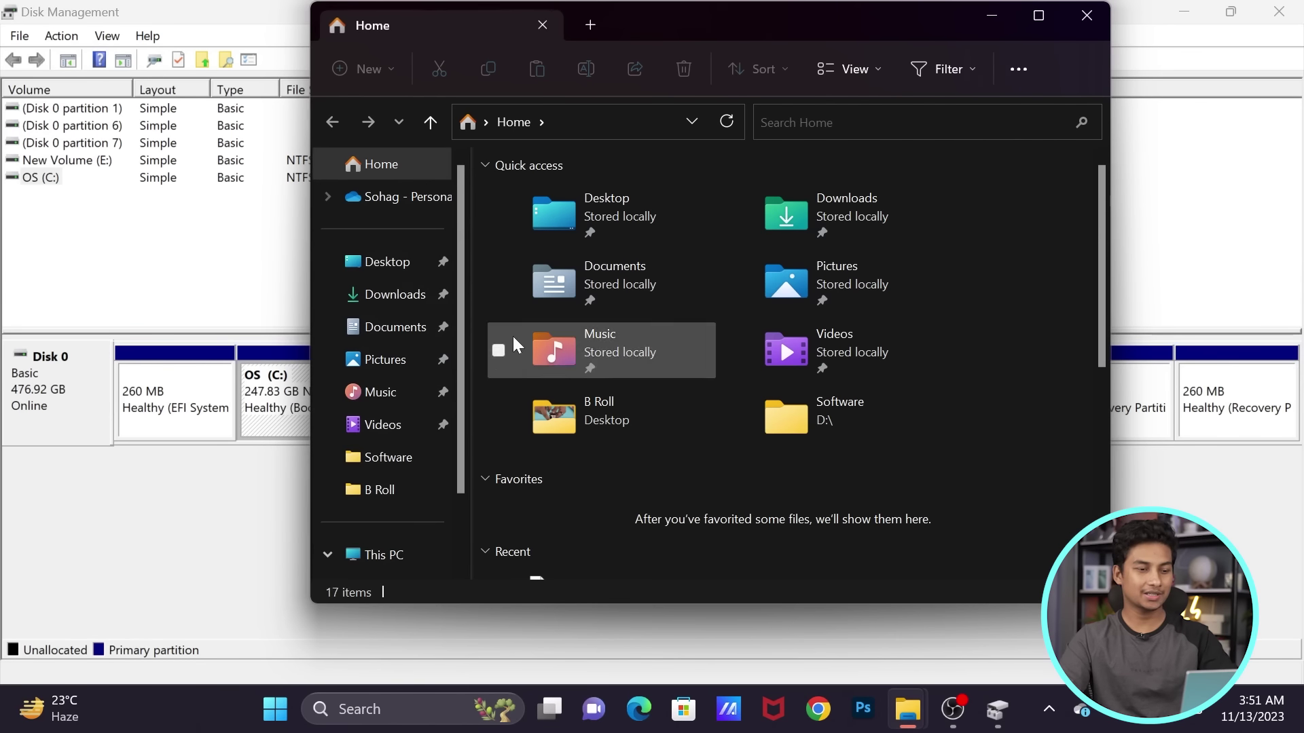
{"action": "left_click", "coordinate": [394, 553]}
{"action": "left_click", "coordinate": [659, 231]}
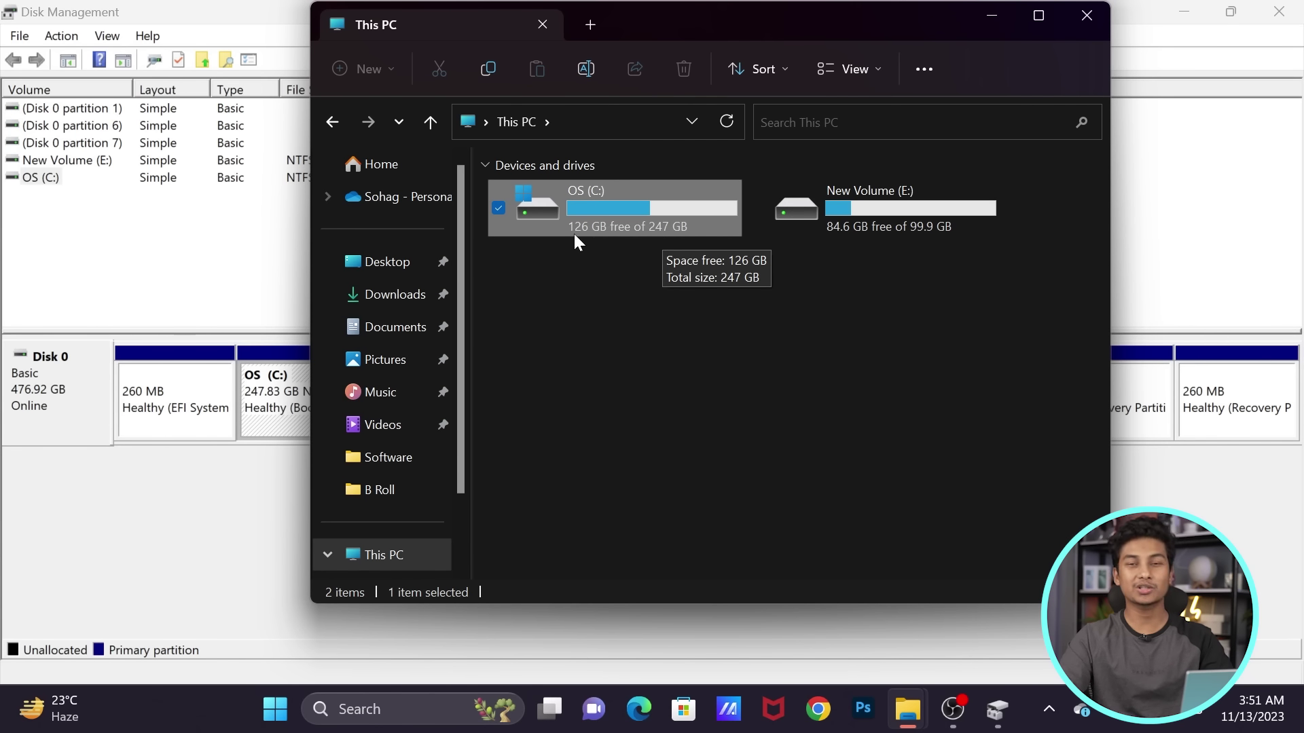
{"action": "left_click", "coordinate": [1080, 15]}
Create a new simple volume with drive letter D in the remaining unallocated space, keeping the wizard's default size and format settings.
{"action": "left_click", "coordinate": [644, 424]}
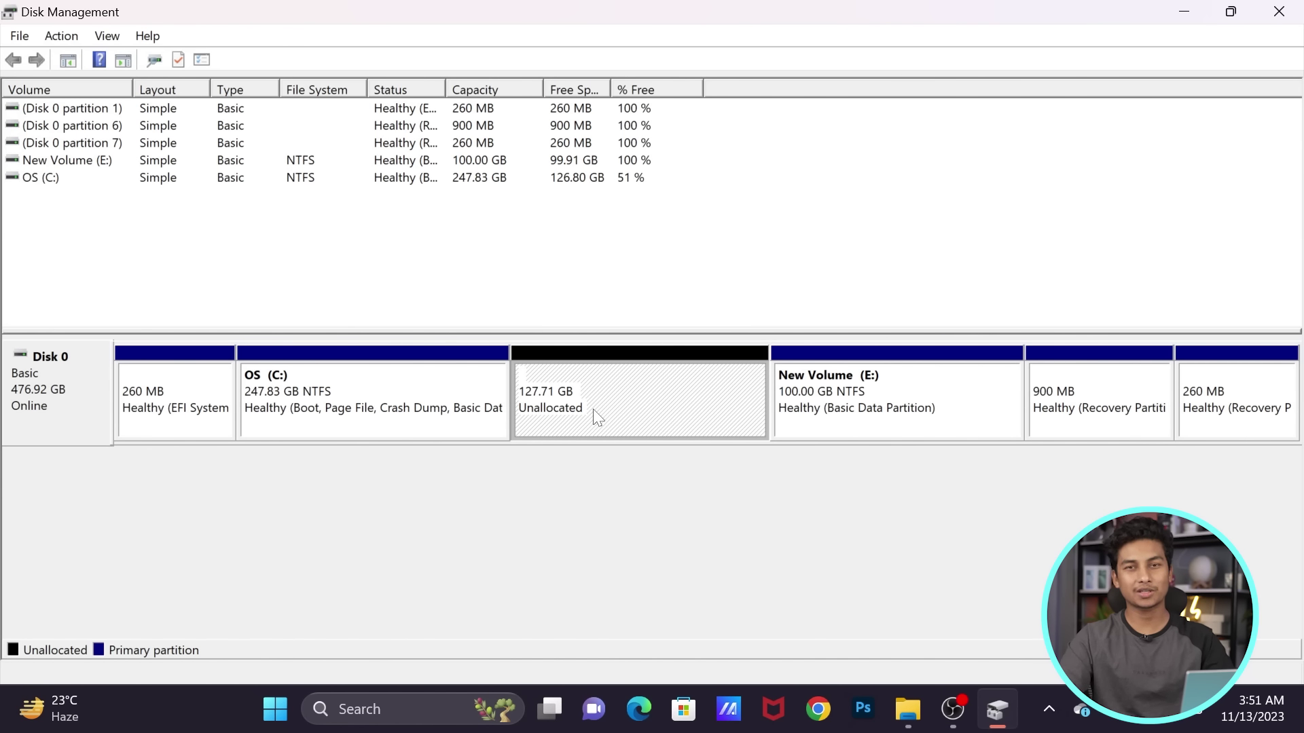
{"action": "right_click", "coordinate": [657, 392]}
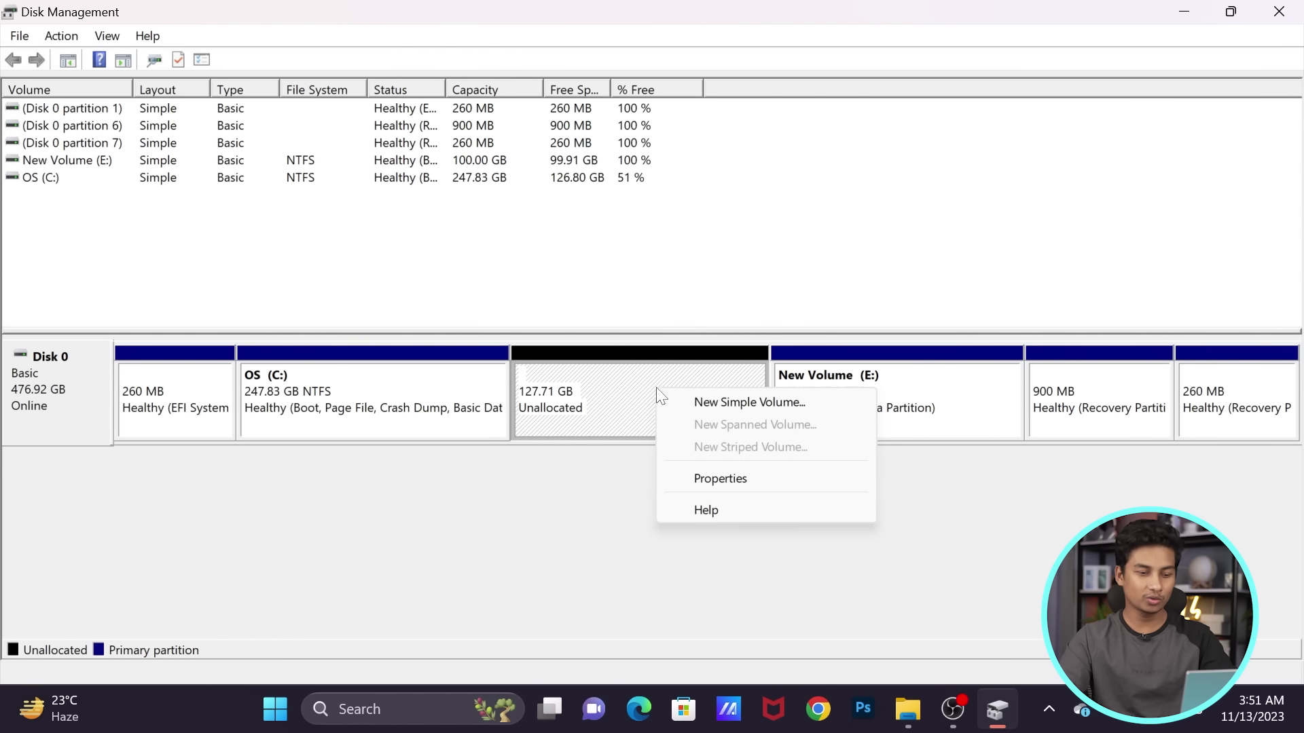
{"action": "left_click", "coordinate": [644, 396]}
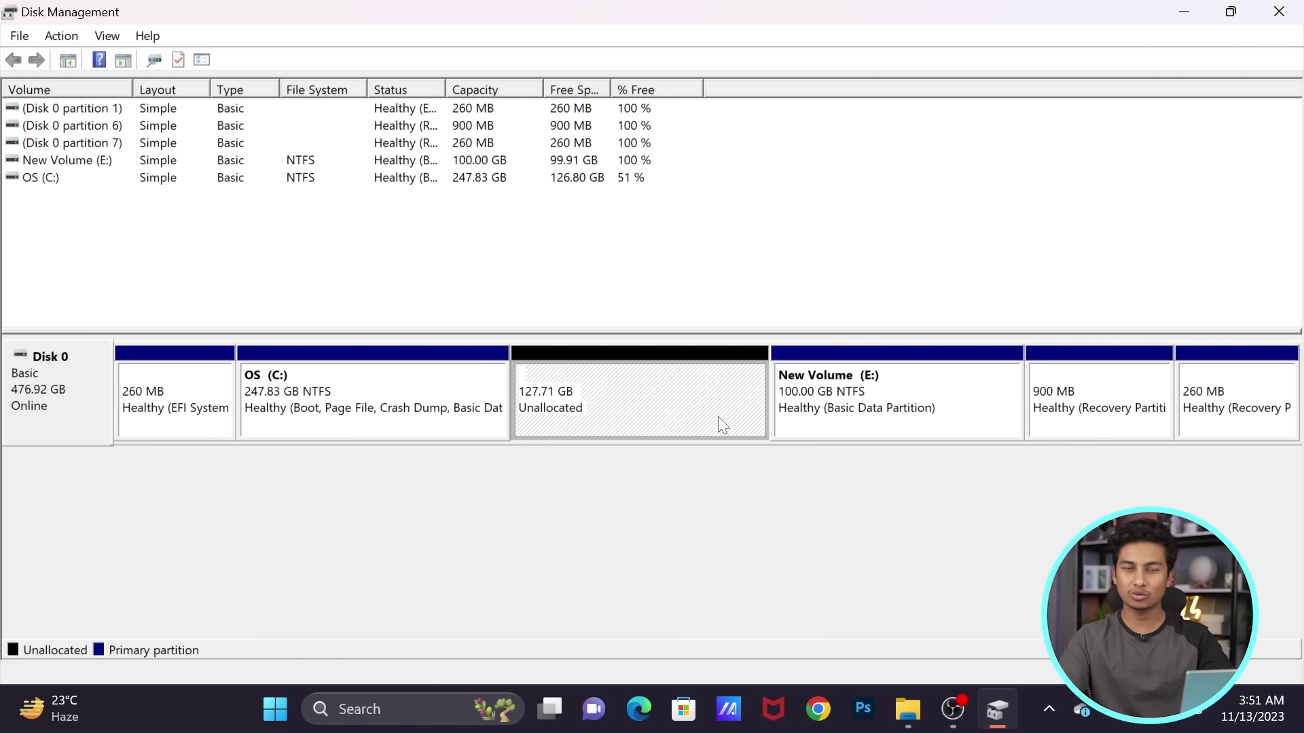
{"action": "right_click", "coordinate": [664, 389]}
{"action": "left_click", "coordinate": [702, 406]}
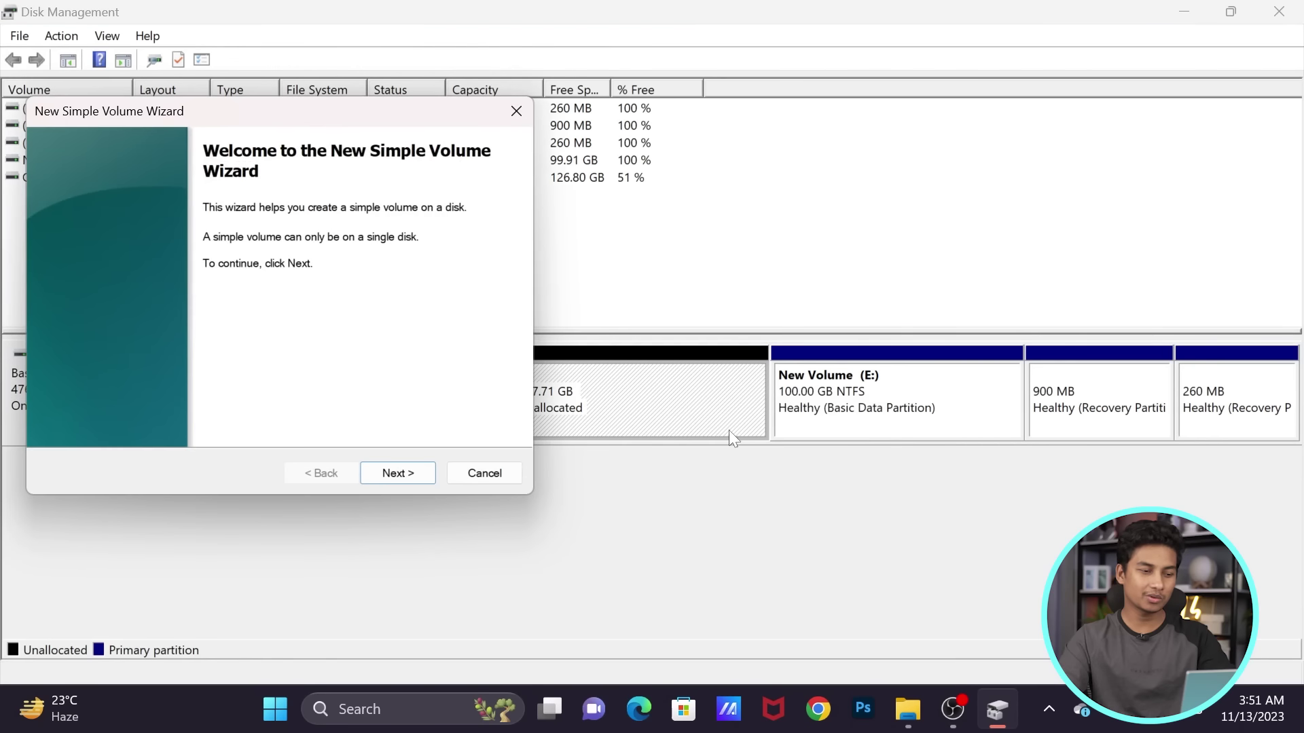
{"action": "left_click", "coordinate": [421, 474]}
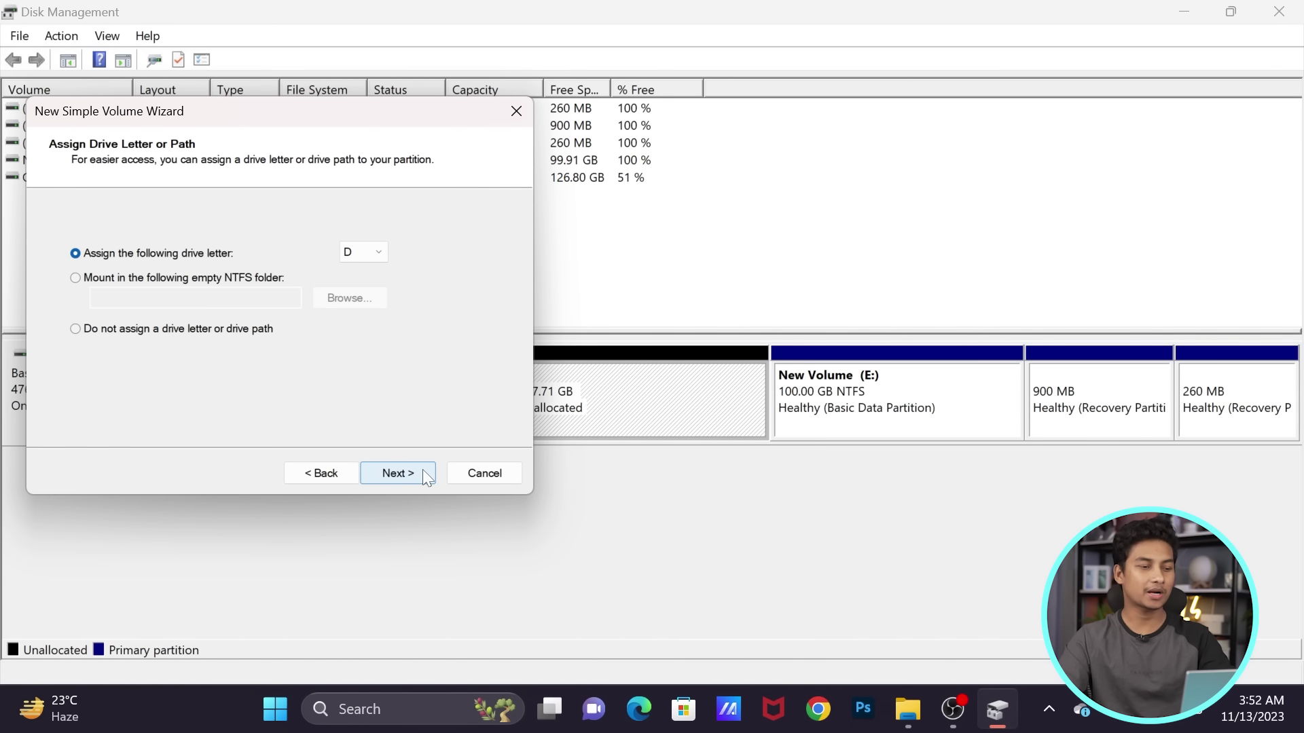
{"action": "left_click", "coordinate": [423, 470]}
{"action": "left_click", "coordinate": [423, 470]}
{"action": "left_click", "coordinate": [422, 470]}
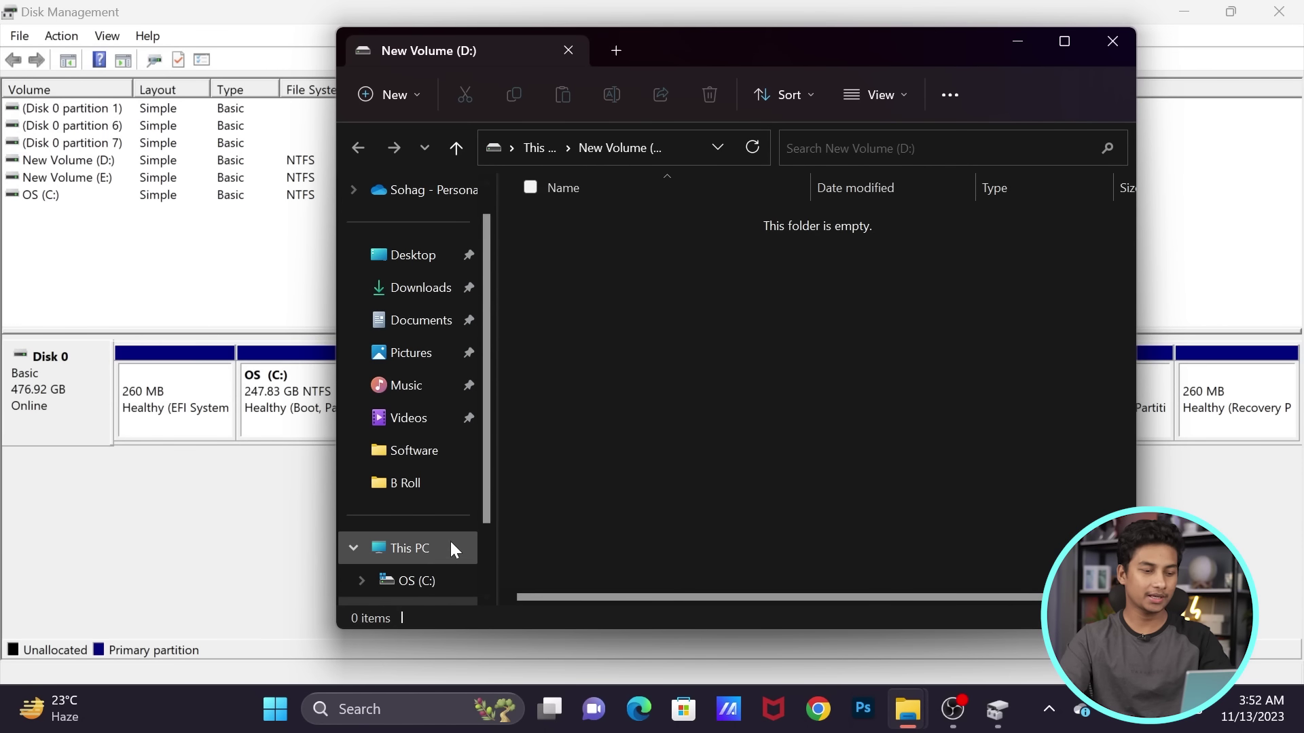
Review the sizes and free space of the OS (C:), New Volume (D:) and New Volume (E:) drives in This PC.
{"action": "left_click", "coordinate": [452, 544]}
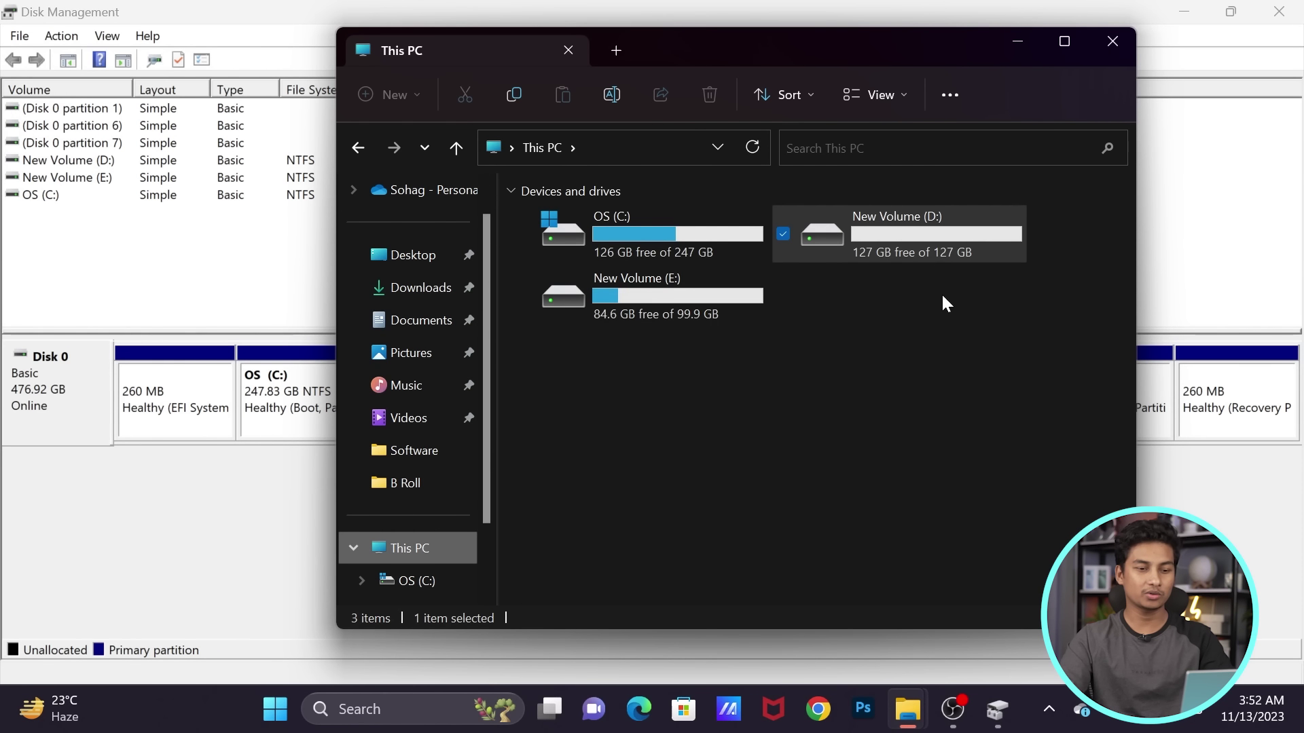
{"action": "left_click", "coordinate": [700, 300]}
{"action": "left_click", "coordinate": [1057, 43]}
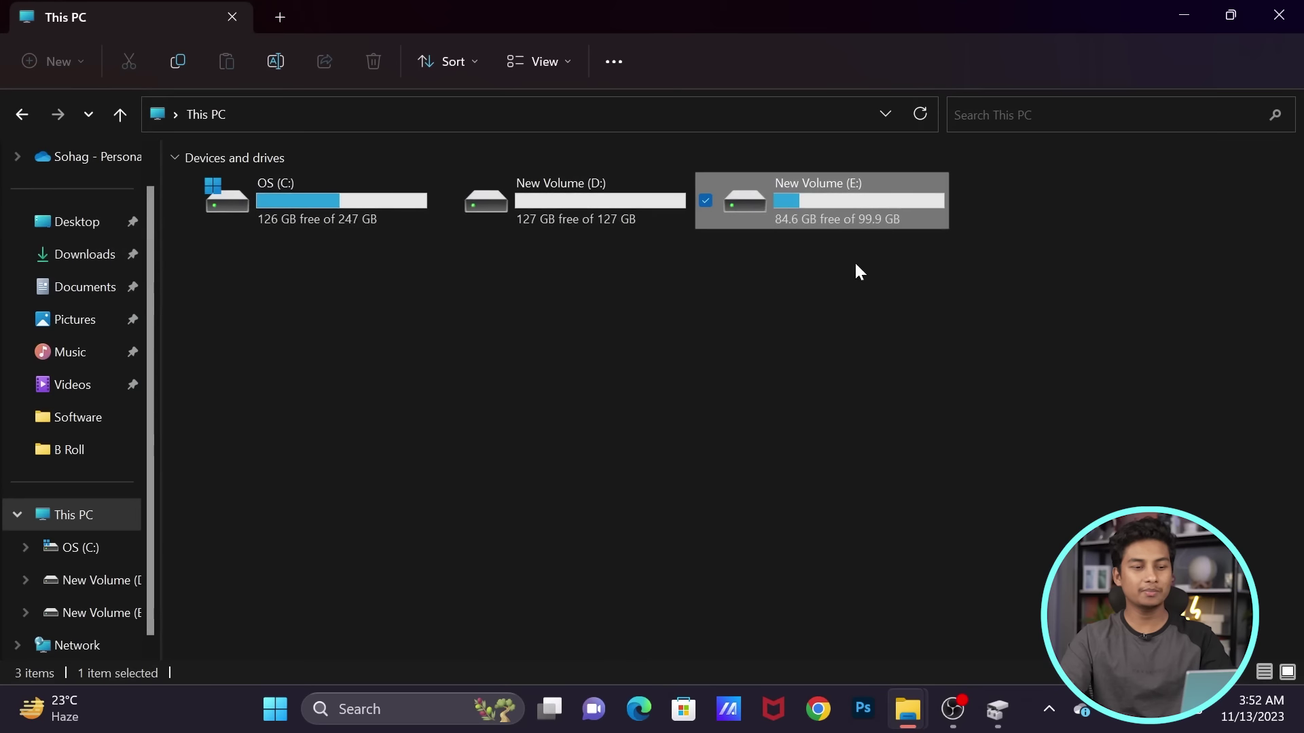
{"action": "left_click", "coordinate": [1183, 15]}
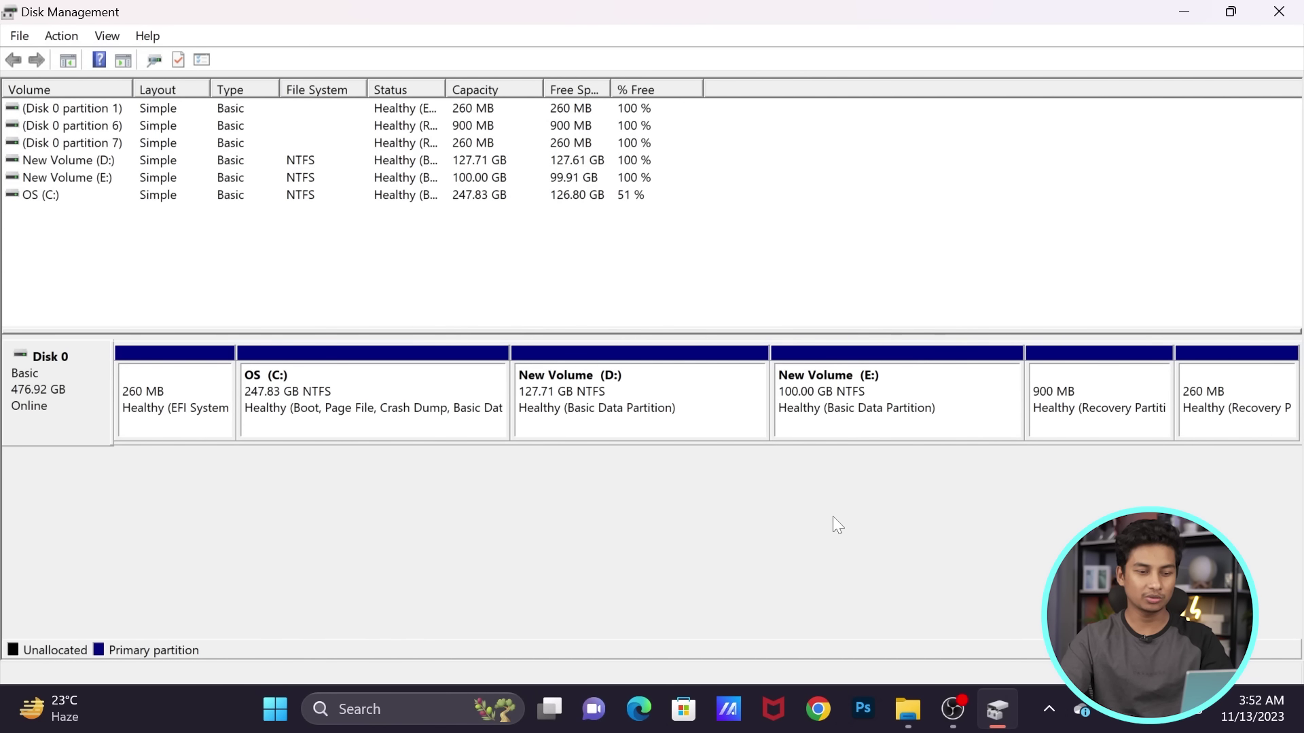
{"action": "mouse_move", "coordinate": [908, 709]}
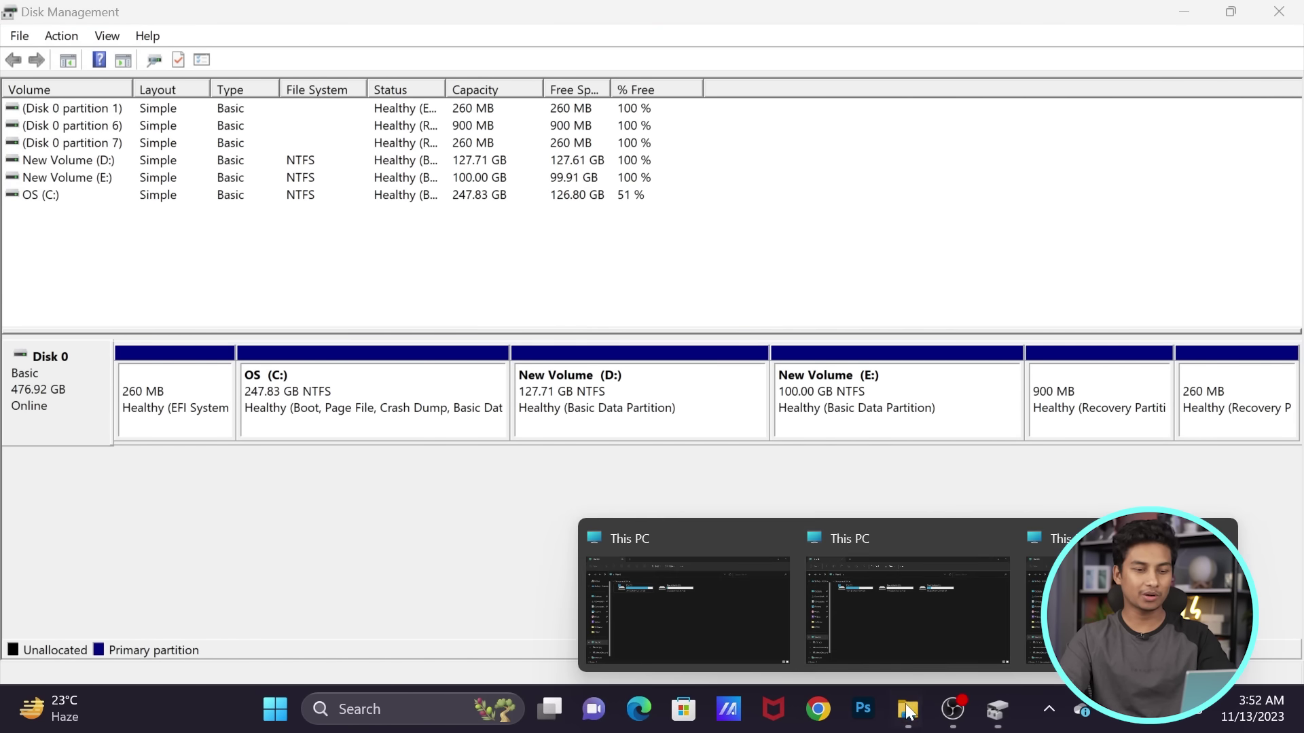
{"action": "left_click", "coordinate": [883, 563]}
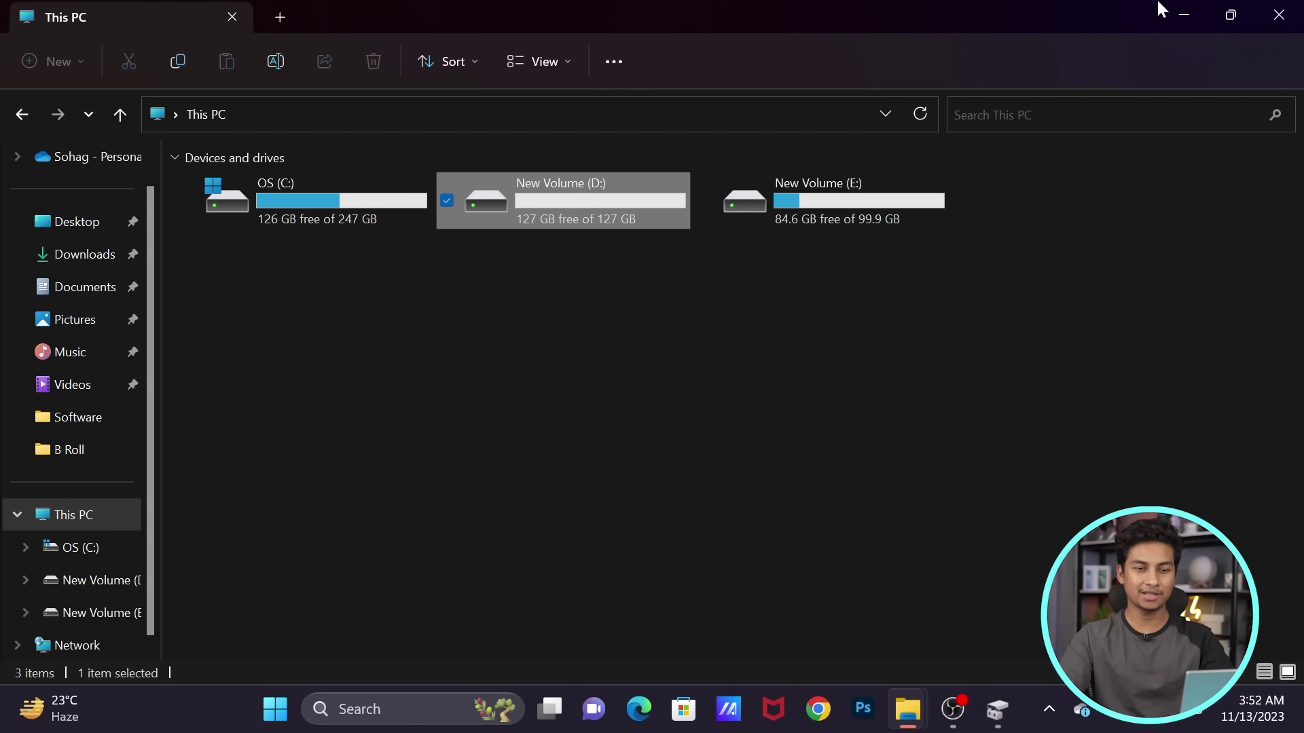
{"action": "left_click", "coordinate": [1183, 15]}
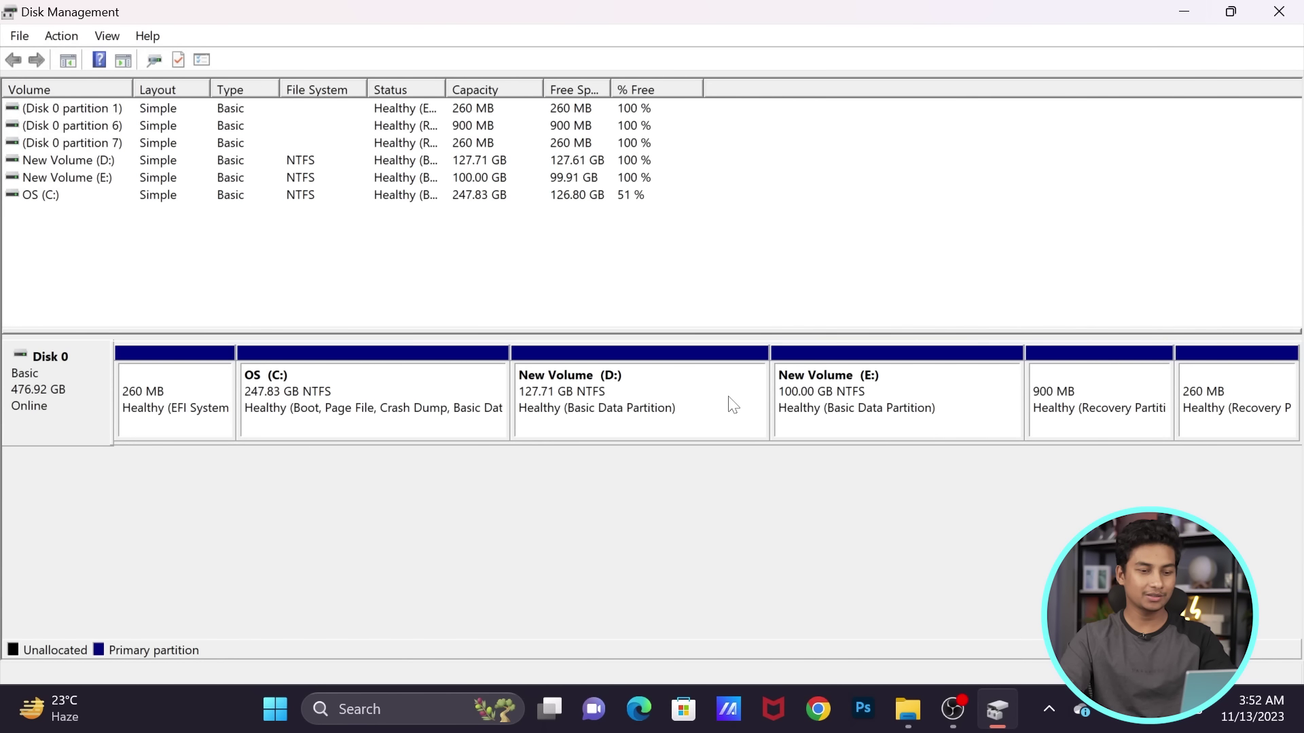
Compare the New Volume (D:) and New Volume (E:) partitions on Disk 0 in Disk Management.
{"action": "left_click", "coordinate": [913, 401]}
{"action": "left_click", "coordinate": [695, 393]}
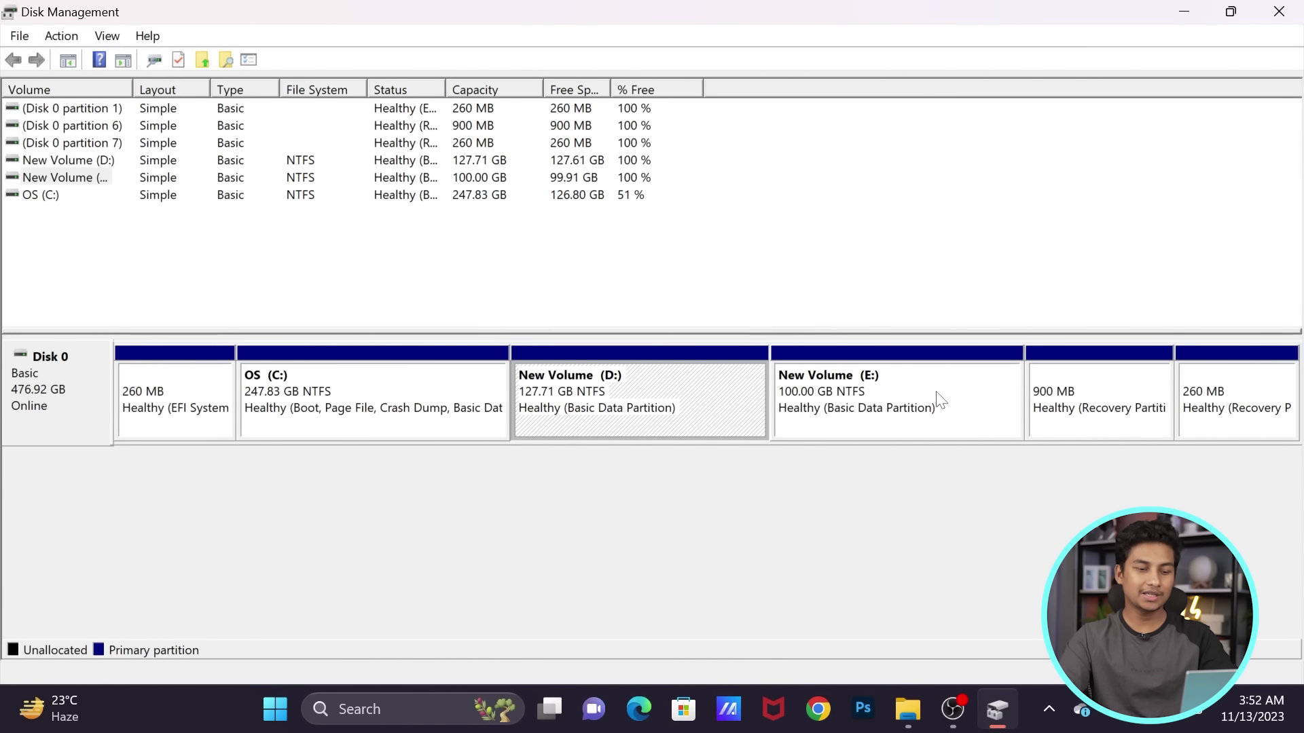
{"action": "left_click", "coordinate": [917, 394]}
{"action": "left_click", "coordinate": [665, 397]}
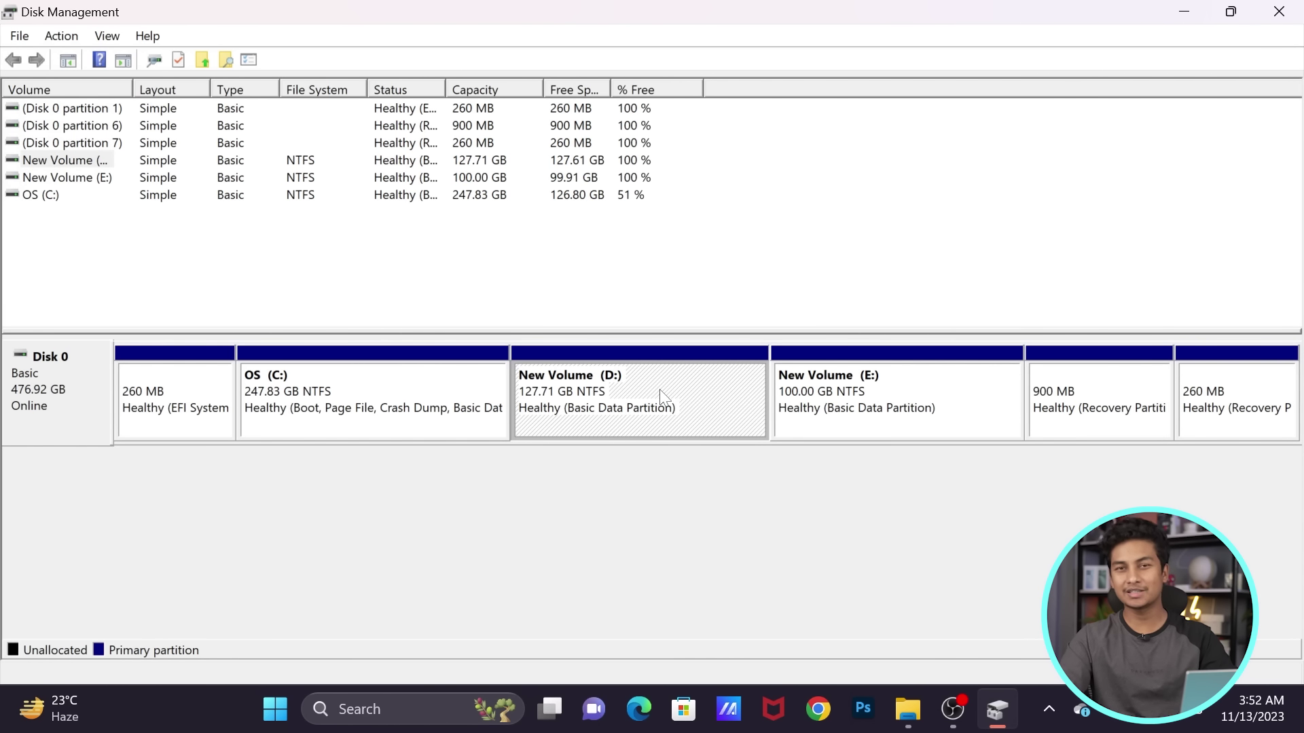
{"action": "left_click", "coordinate": [970, 397]}
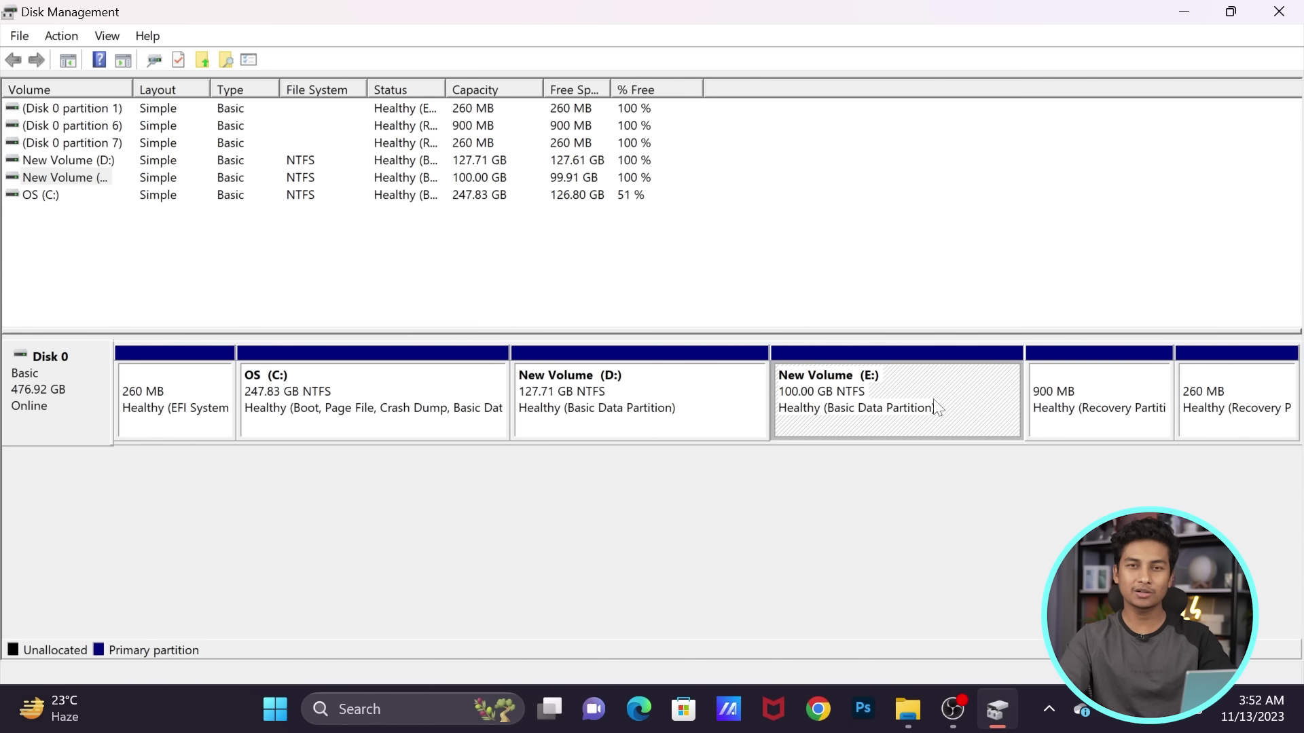
{"action": "left_click", "coordinate": [664, 401]}
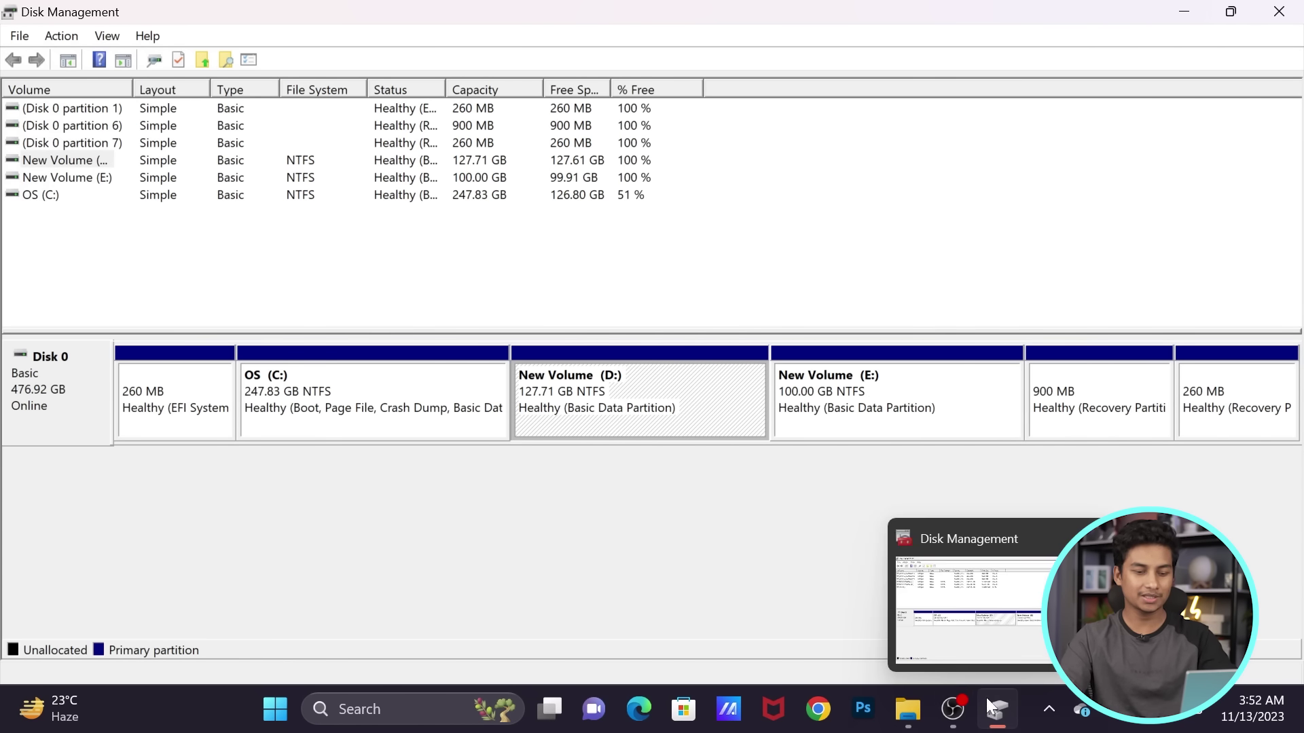
Switch to File Explorer and move the B Roll folder and the Adobe_Premiere_Pro_2021 archive from New Volume (E:) to New Volume (D:).
{"action": "mouse_move", "coordinate": [908, 709]}
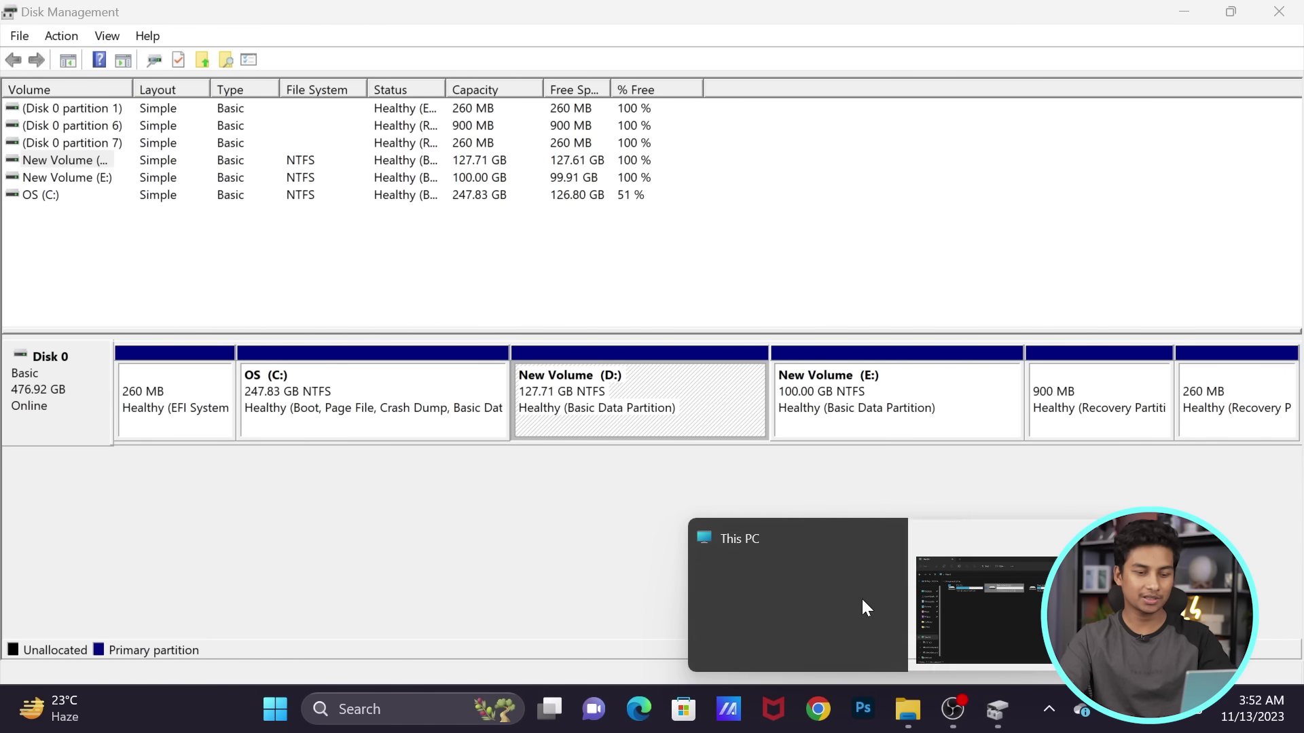
{"action": "left_click", "coordinate": [861, 601]}
{"action": "double_click", "coordinate": [845, 216]}
{"action": "key", "text": "ctrl+a"}
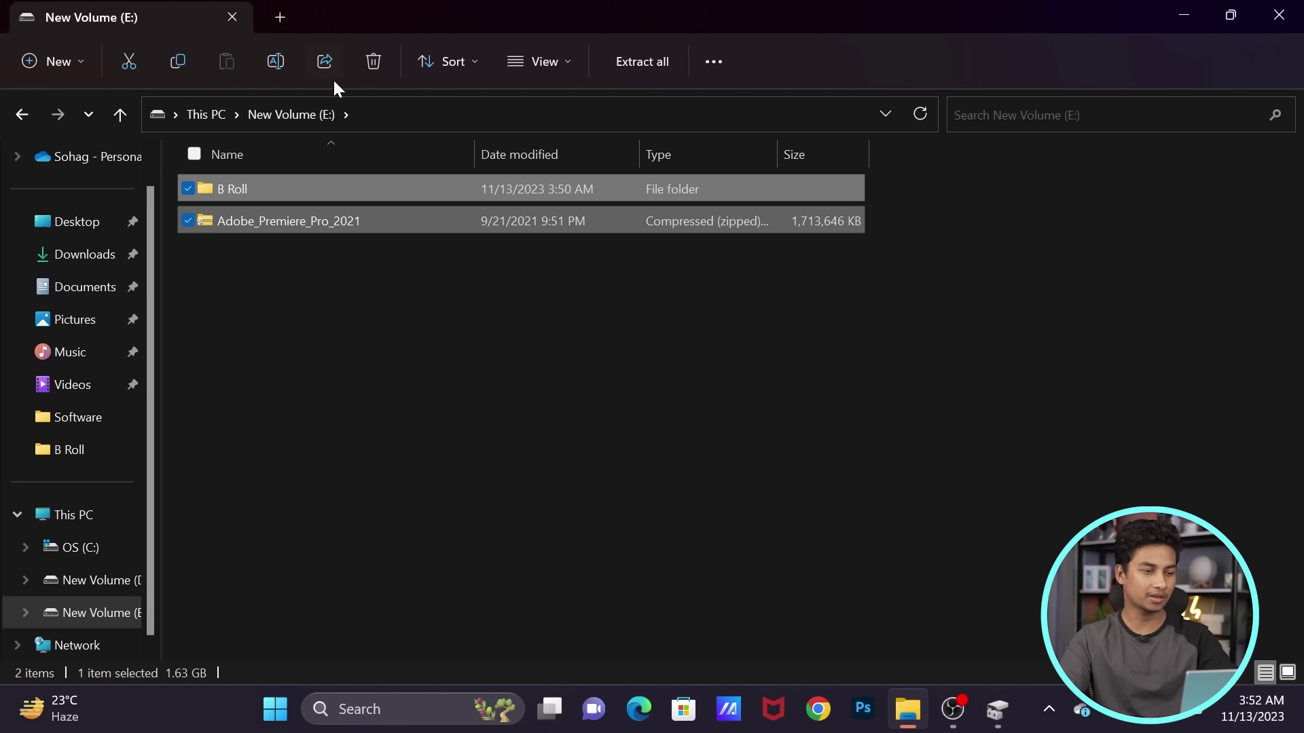
{"action": "key", "text": "ctrl+c"}
{"action": "key", "text": "alt+Up"}
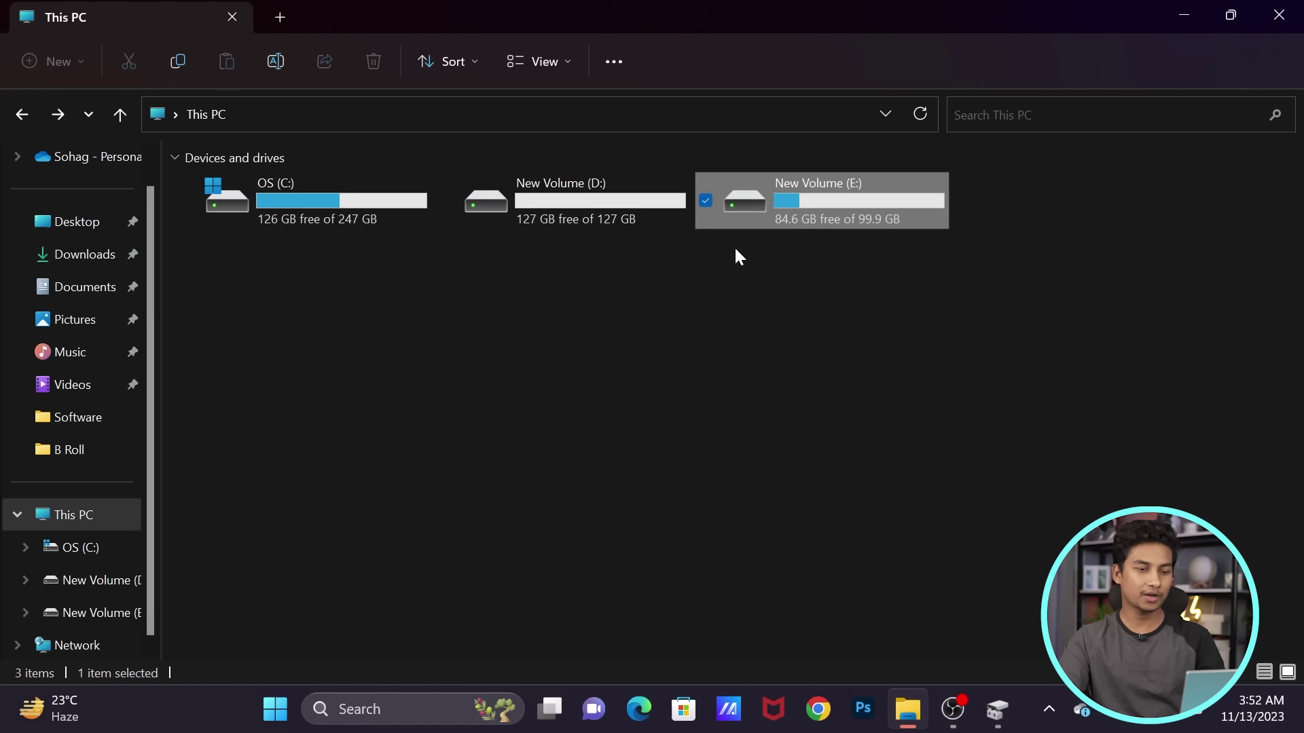
{"action": "double_click", "coordinate": [662, 197]}
{"action": "key", "text": "ctrl+v"}
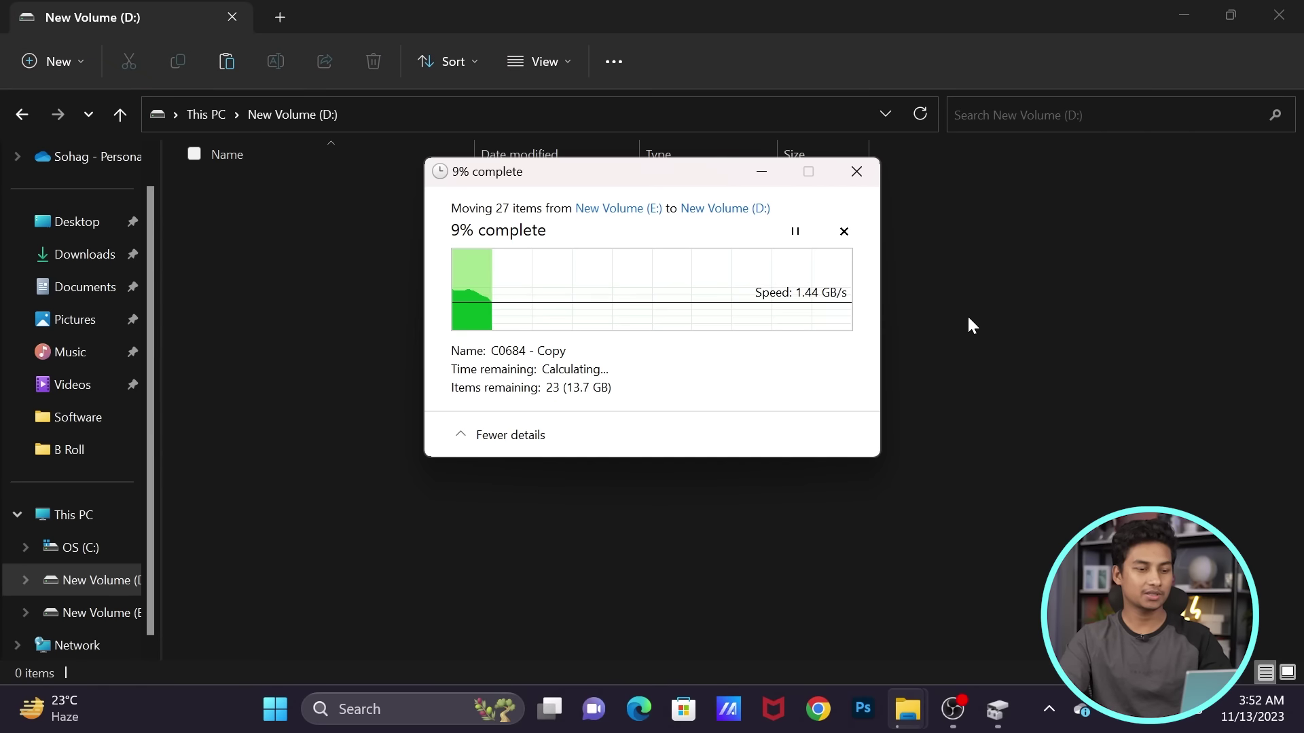
{"action": "key", "text": "alt+Up"}
{"action": "mouse_move", "coordinate": [915, 693]}
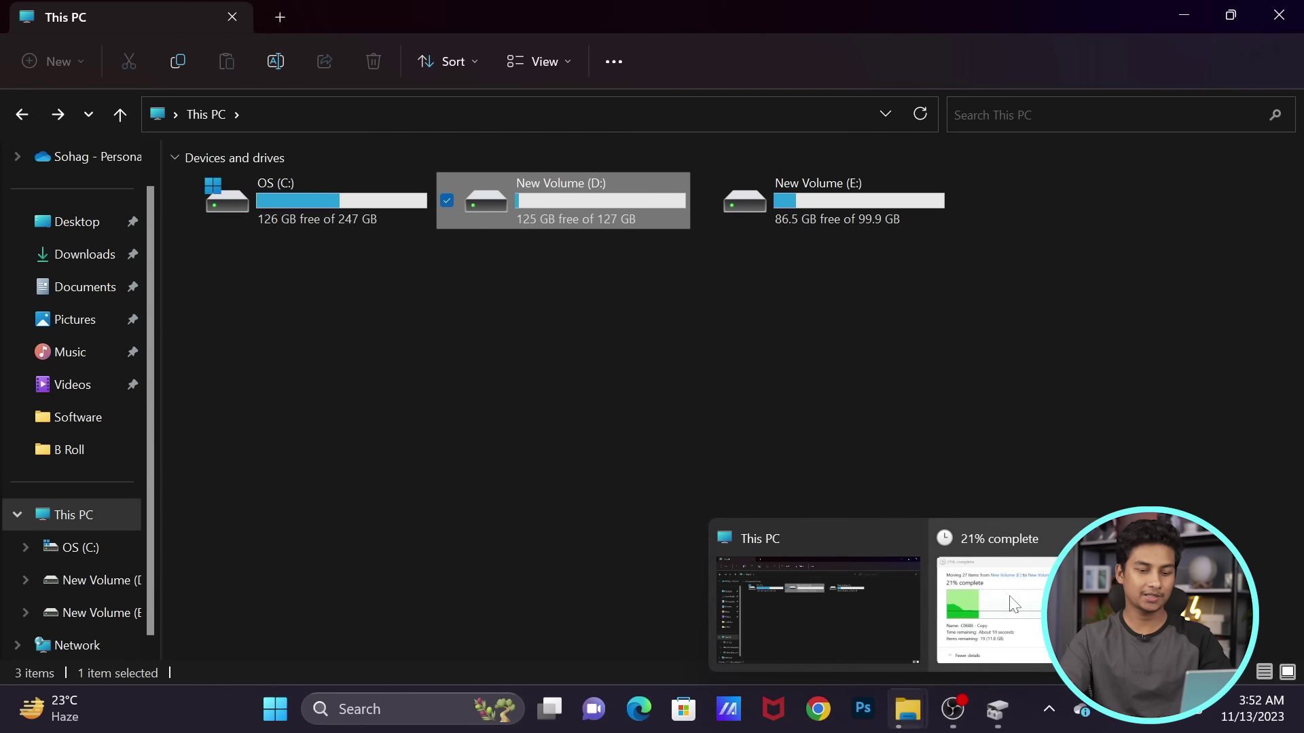
{"action": "left_click", "coordinate": [985, 590]}
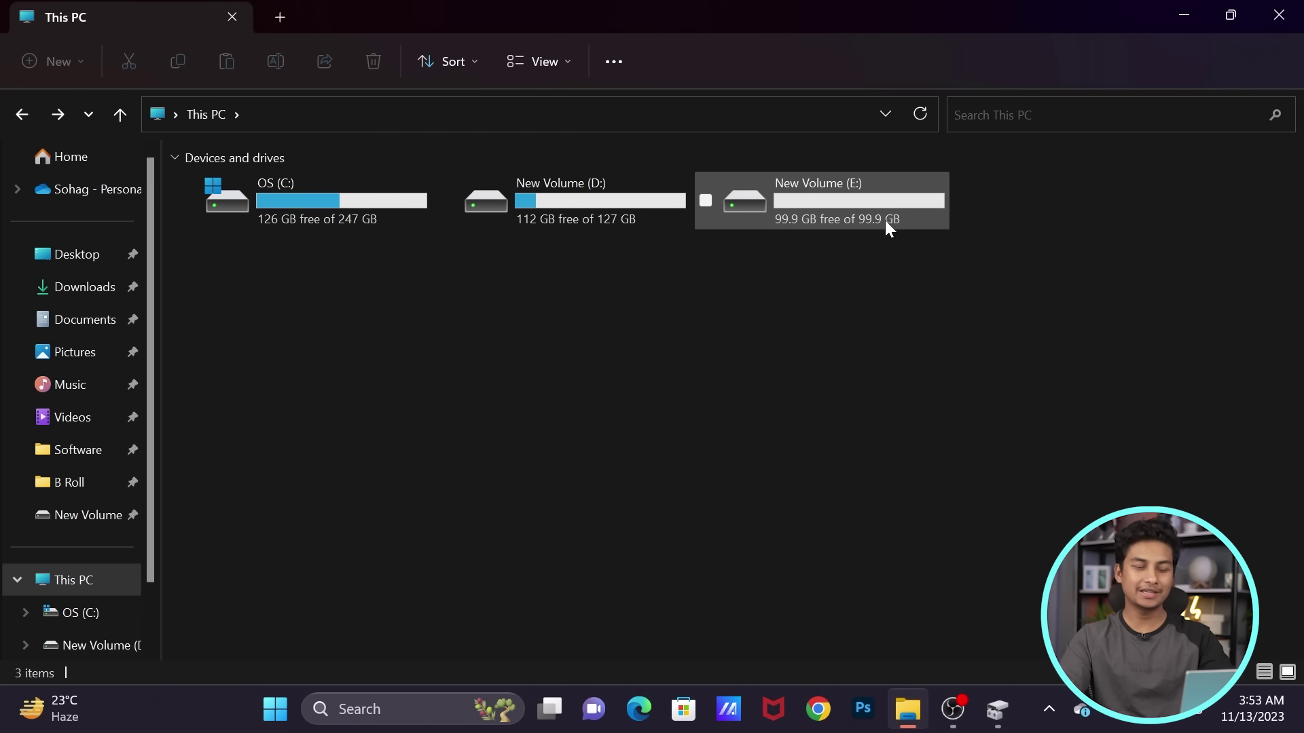
Switch to Disk Management and delete New Volume (E:) from Disk 0, confirming the deletion.
{"action": "left_click", "coordinate": [1004, 715]}
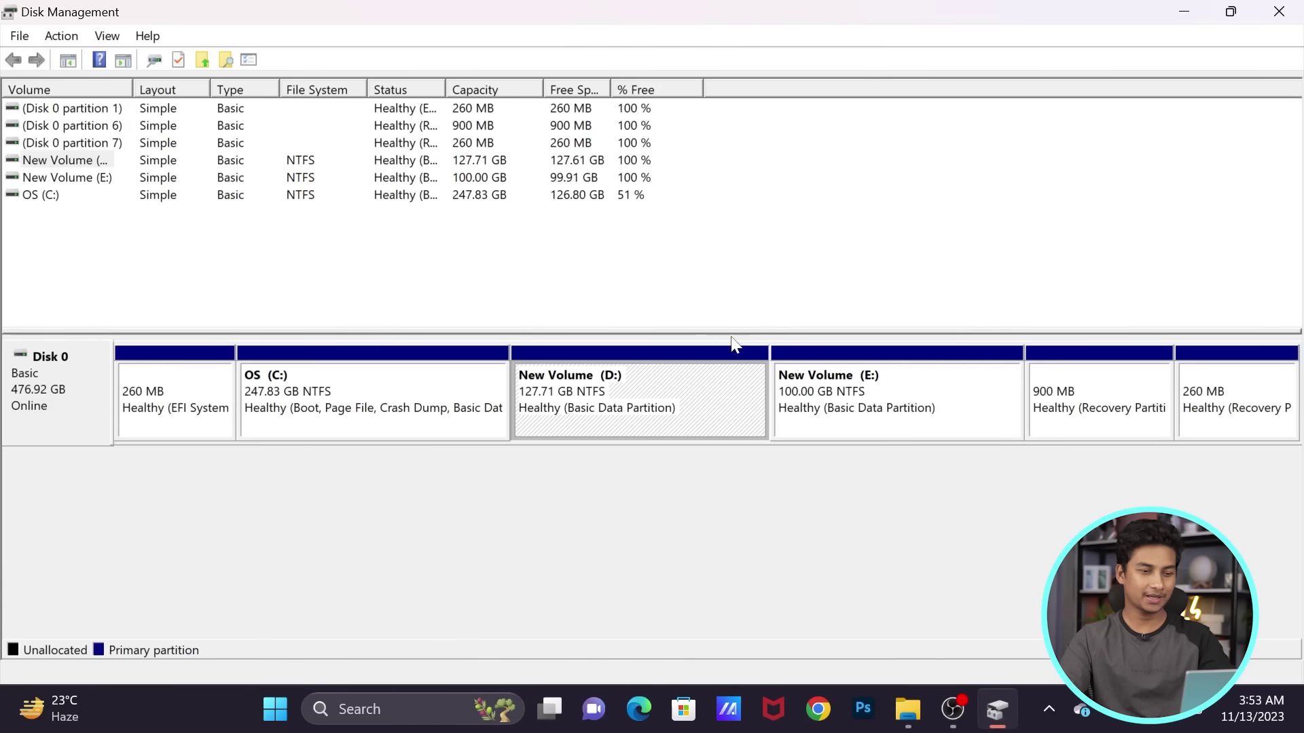
{"action": "right_click", "coordinate": [920, 389]}
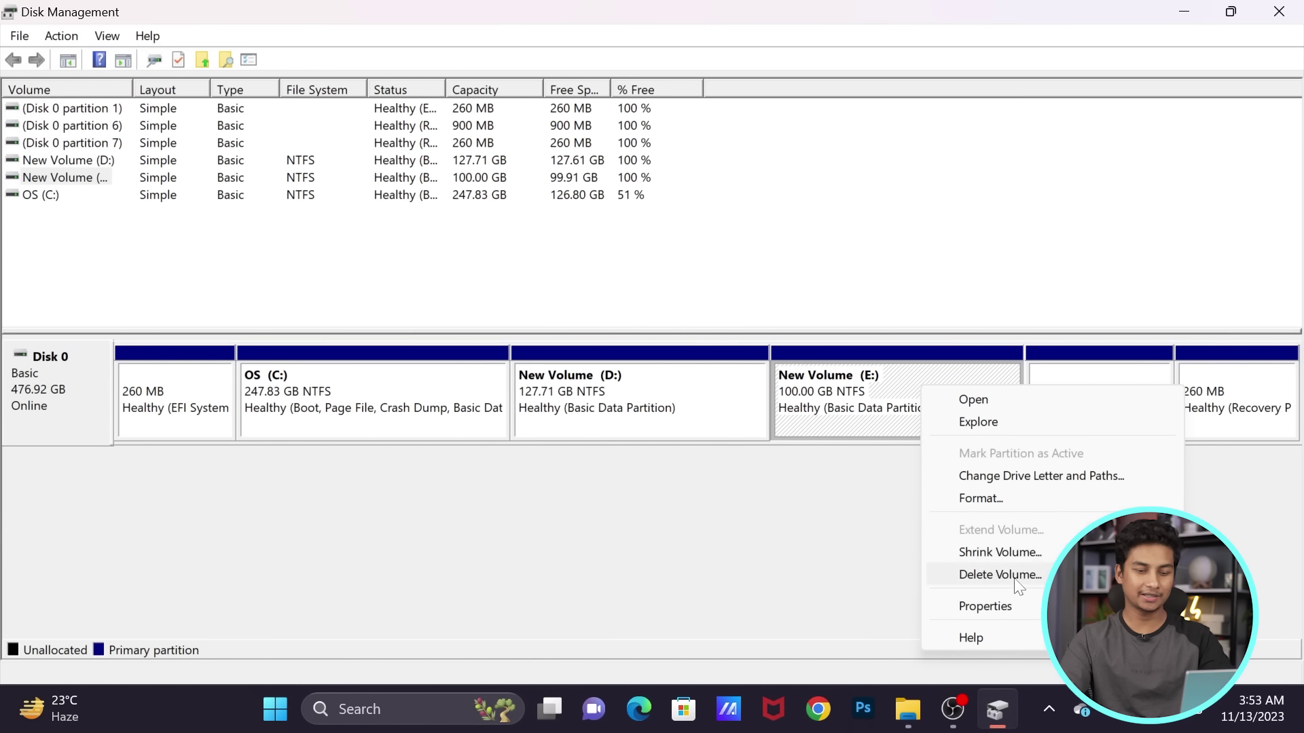
{"action": "left_click", "coordinate": [961, 574]}
{"action": "left_click", "coordinate": [735, 488]}
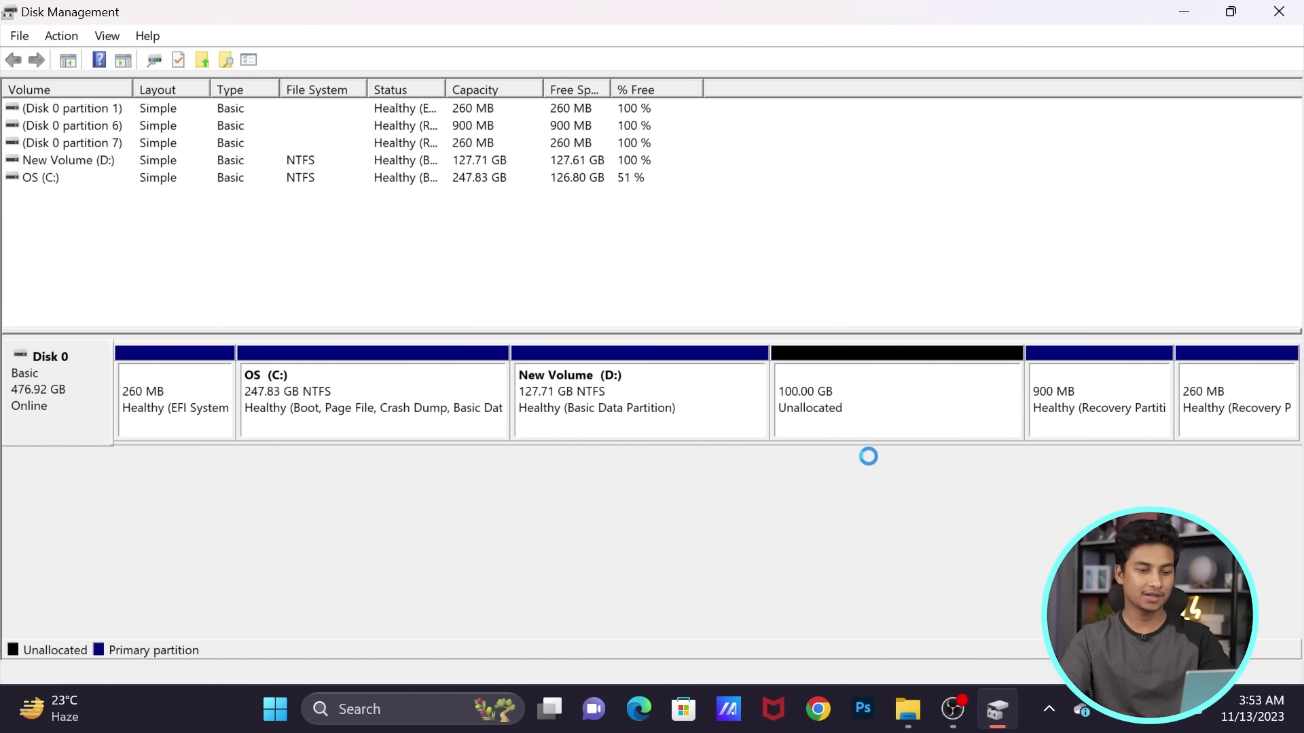
Extend New Volume (D:) with all 102401 MB of the adjacent unallocated space on Disk 0.
{"action": "left_click", "coordinate": [897, 407]}
{"action": "left_click", "coordinate": [689, 408]}
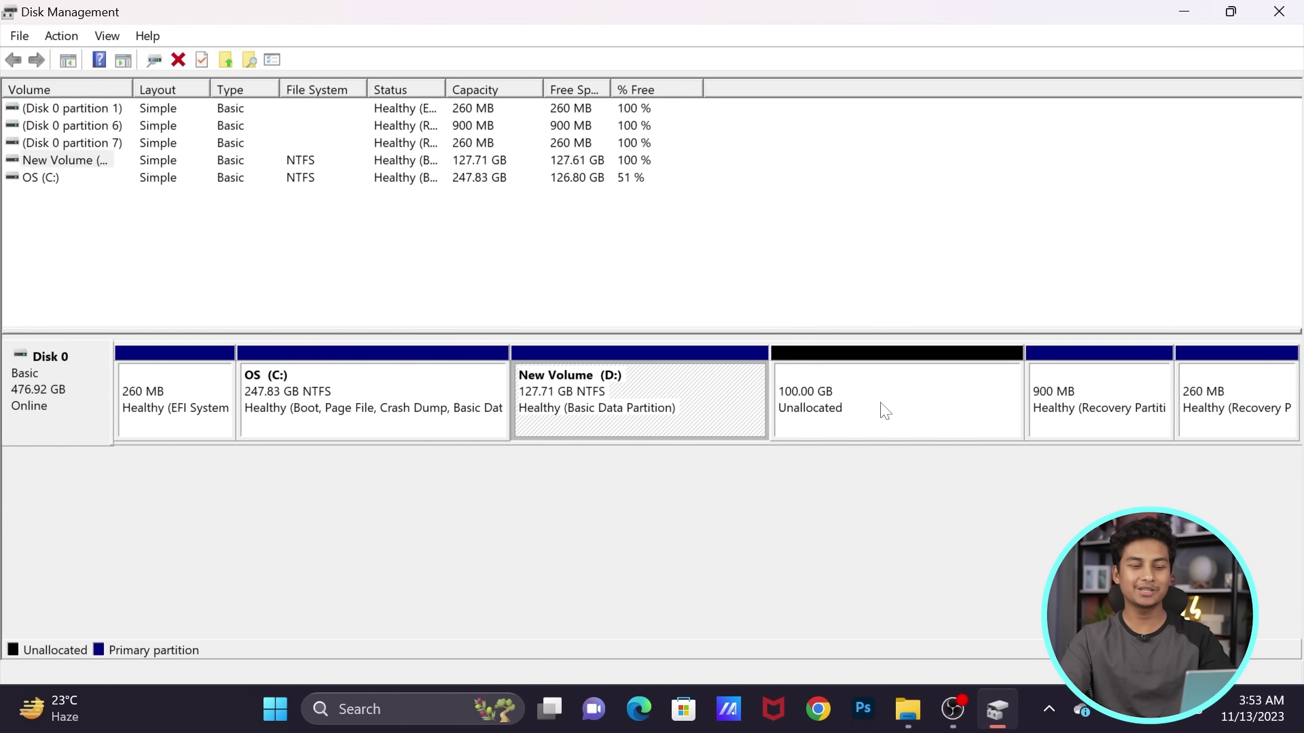
{"action": "left_click", "coordinate": [911, 407]}
{"action": "right_click", "coordinate": [702, 382]}
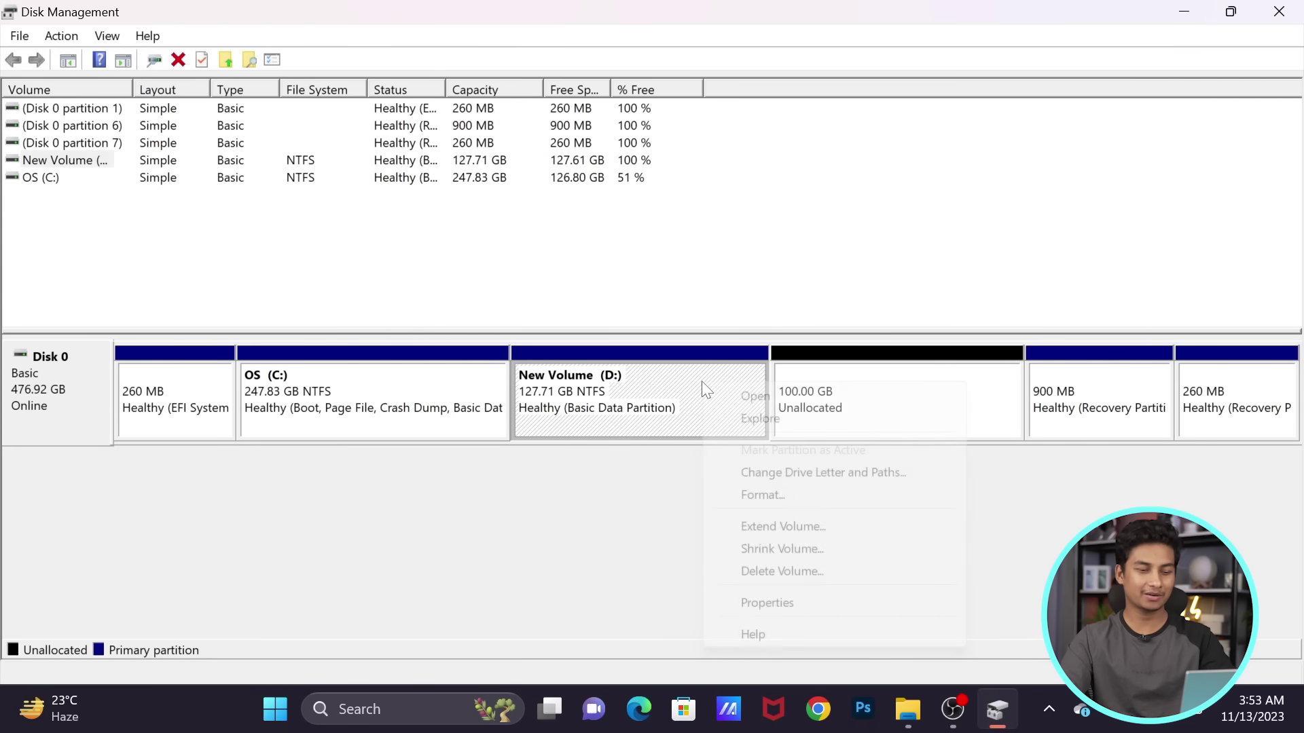
{"action": "left_click", "coordinate": [781, 527]}
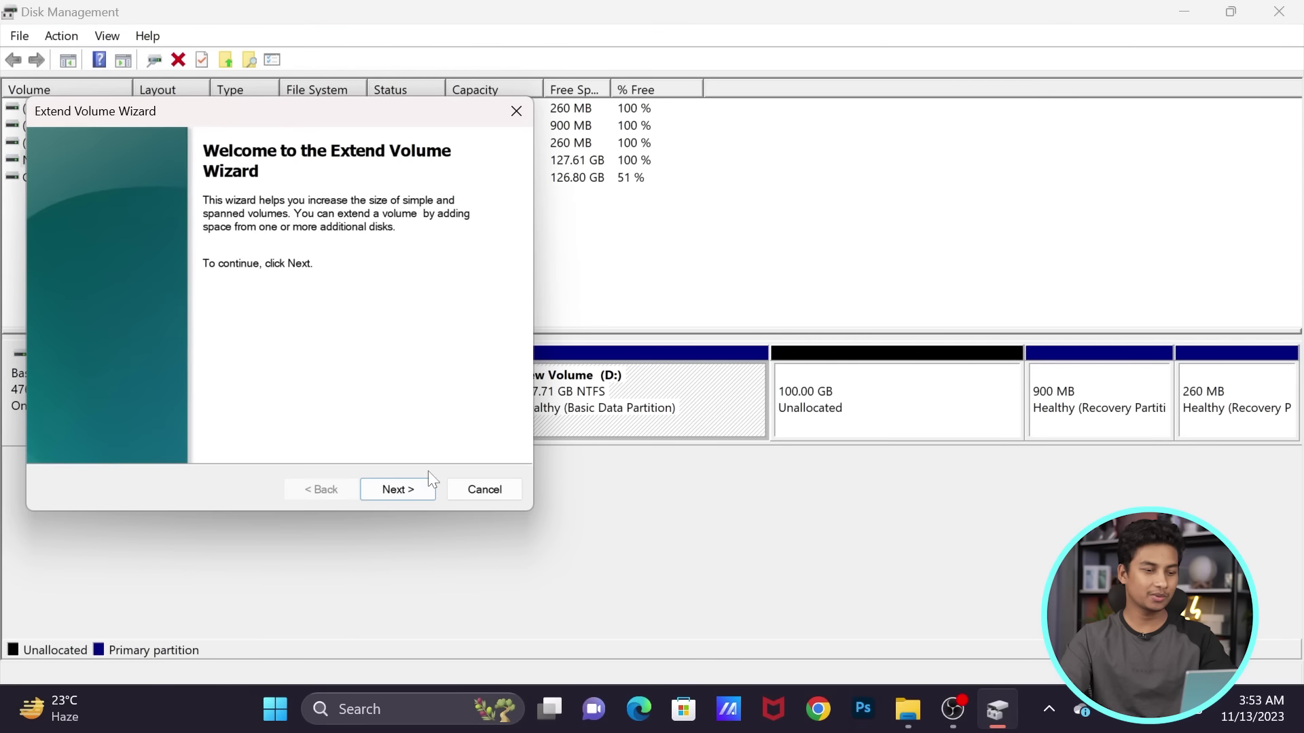
{"action": "left_click", "coordinate": [419, 490]}
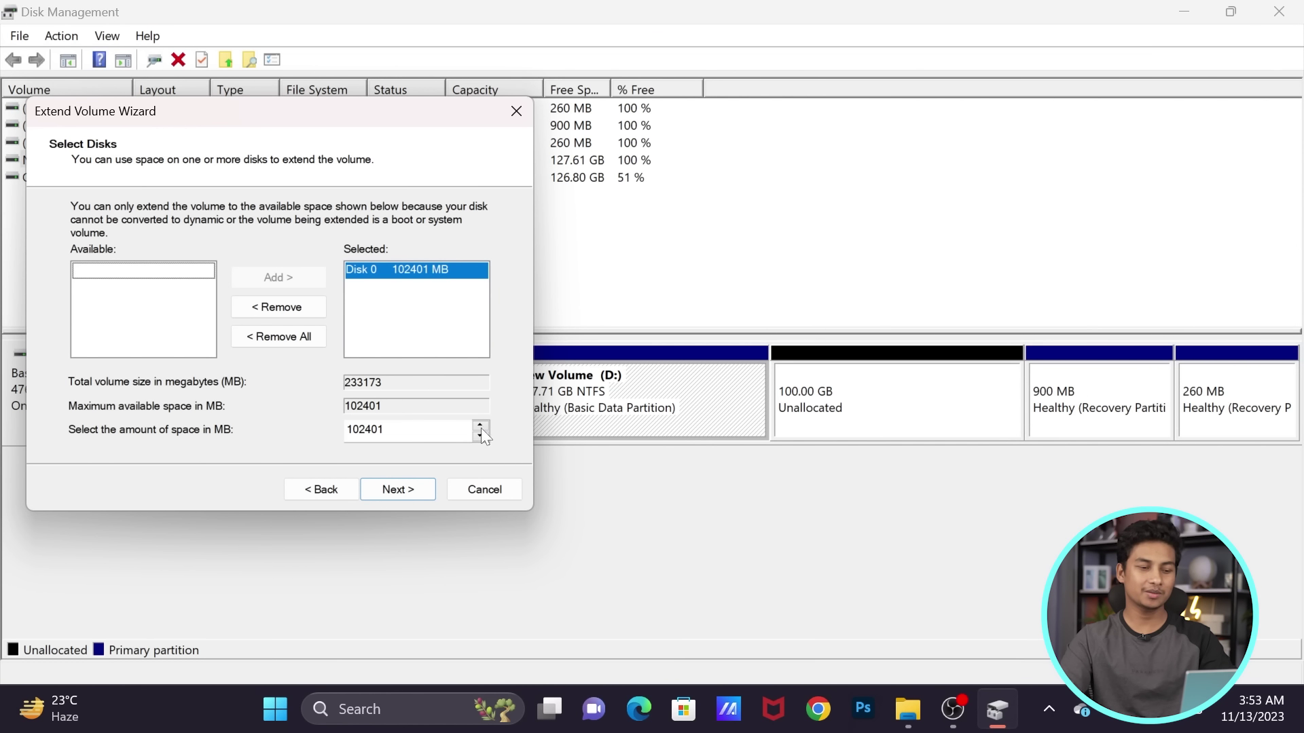
{"action": "left_click", "coordinate": [397, 491]}
{"action": "left_click", "coordinate": [394, 491]}
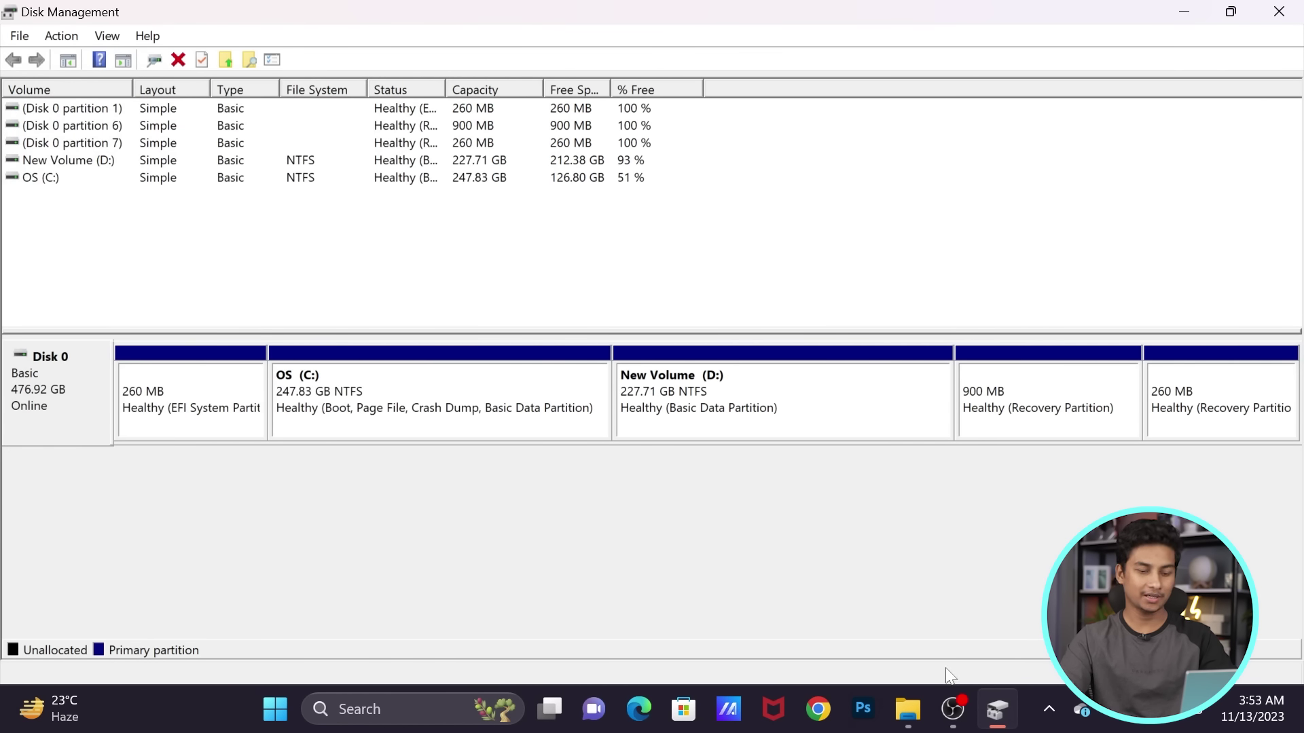
Switch to File Explorer, refresh This PC and check the capacity and free space of New Volume (D:).
{"action": "left_click", "coordinate": [908, 707]}
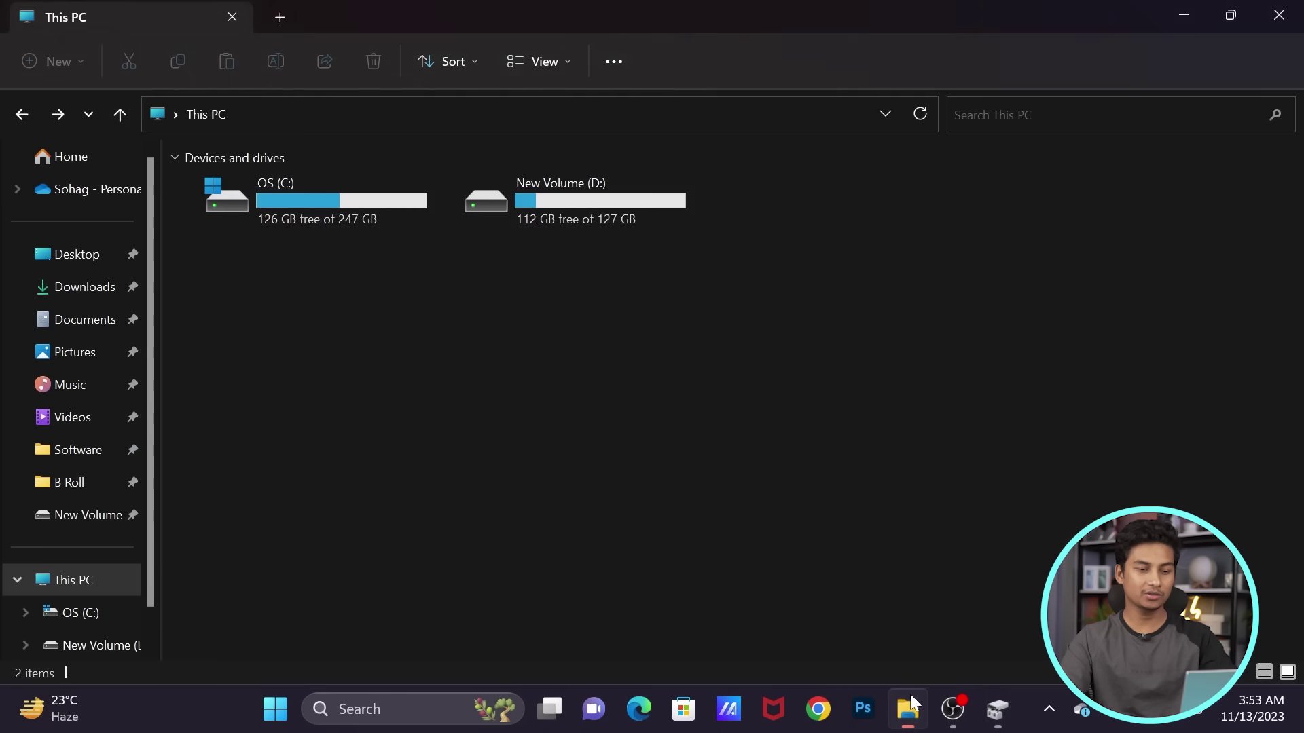
{"action": "left_click", "coordinate": [352, 227]}
{"action": "left_click", "coordinate": [601, 210]}
{"action": "left_click", "coordinate": [661, 325]}
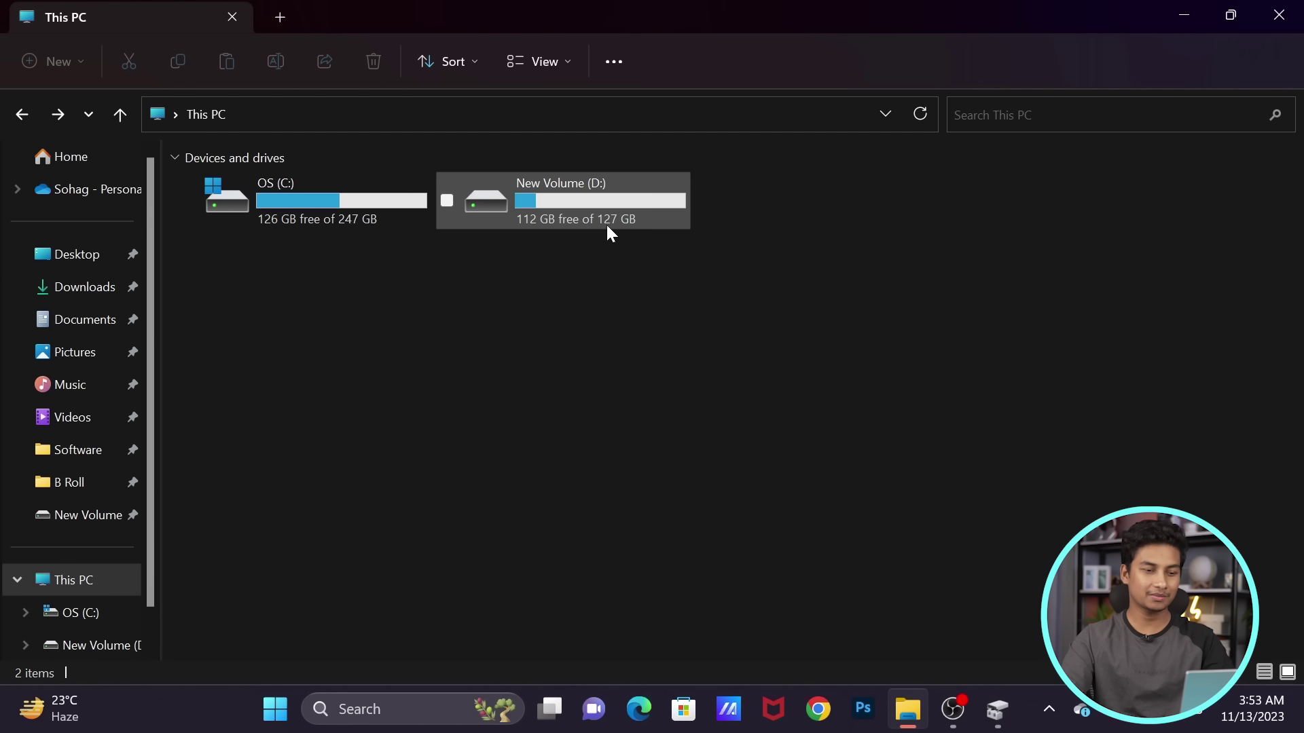
{"action": "right_click", "coordinate": [561, 271]}
{"action": "left_click", "coordinate": [686, 509]}
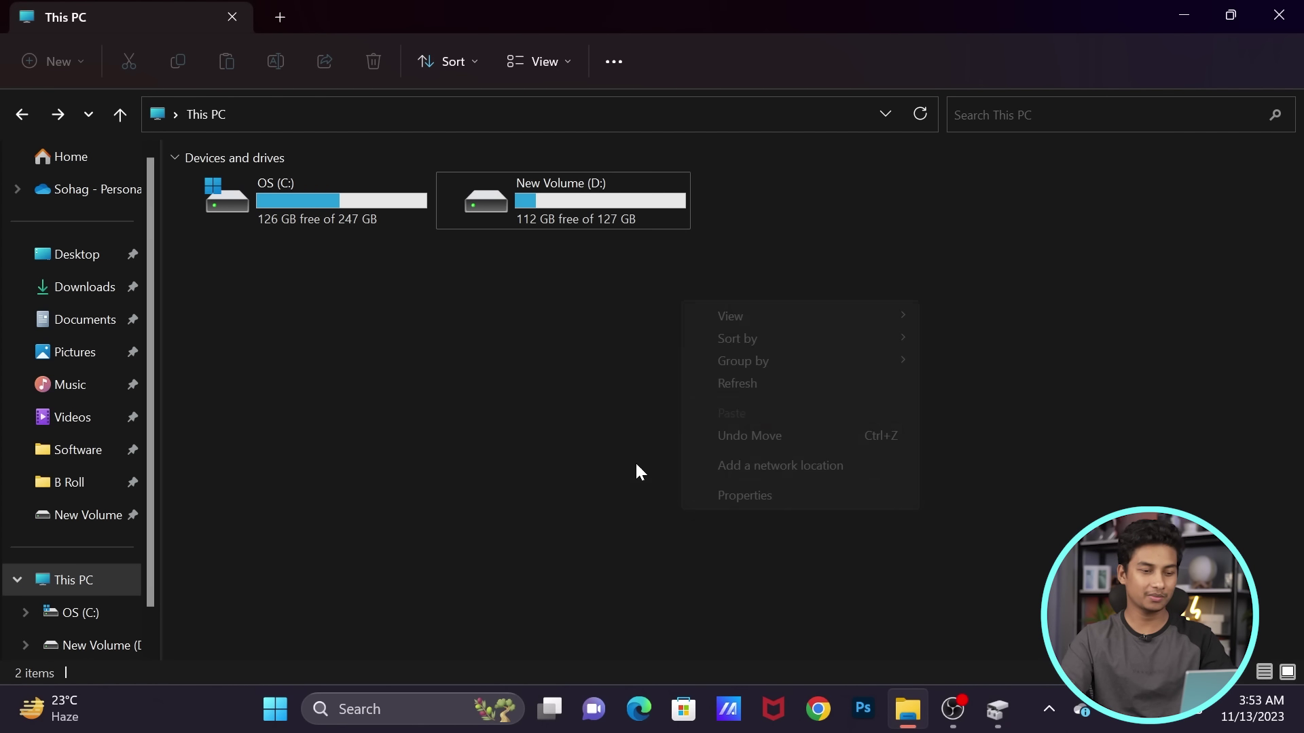
{"action": "left_click", "coordinate": [739, 385]}
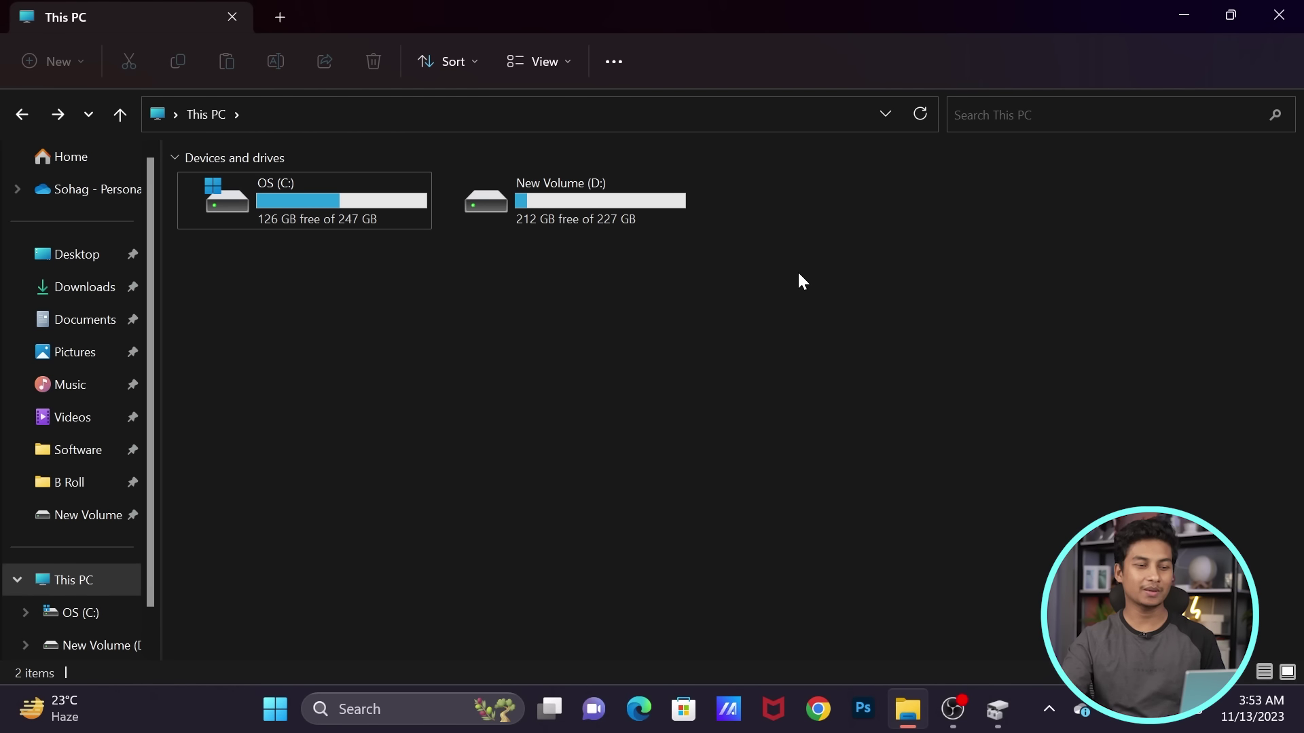
{"action": "left_click", "coordinate": [579, 175]}
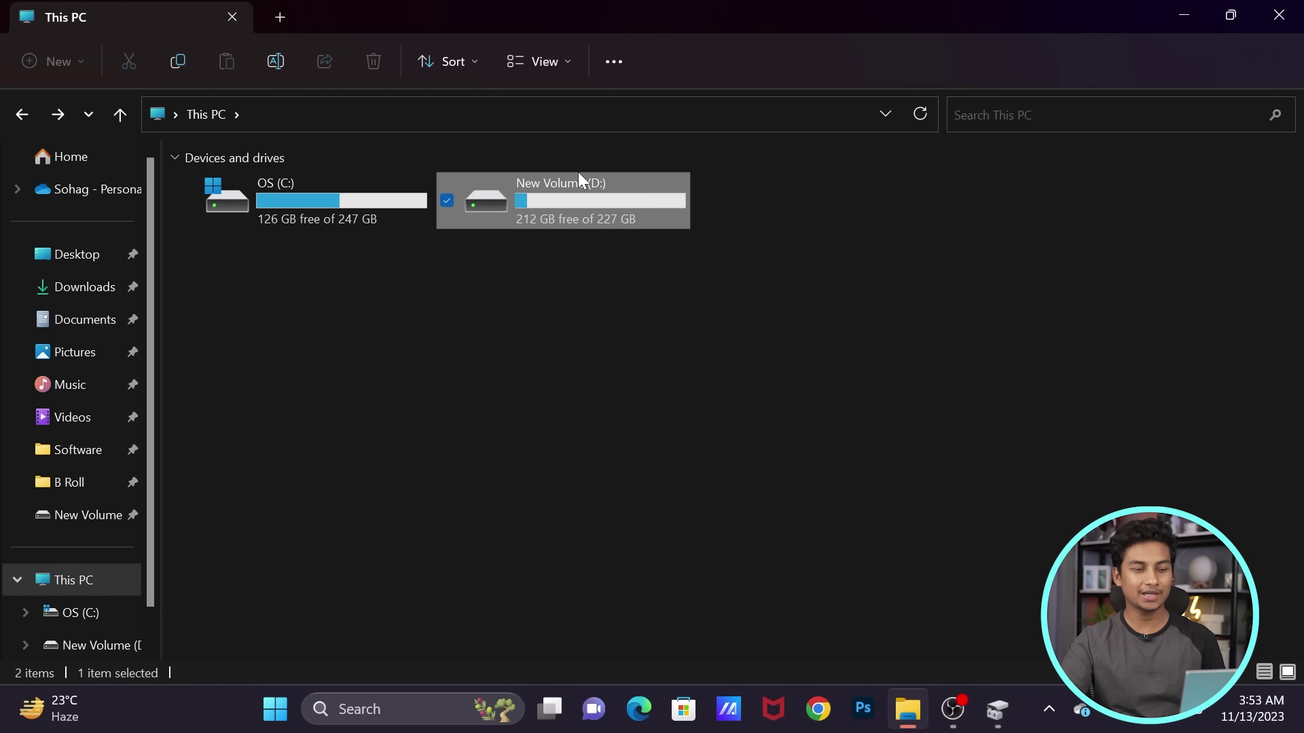
{"action": "left_click", "coordinate": [780, 346]}
Switch to Disk Management and shrink New Volume (D:) by 102400 MB.
{"action": "left_click", "coordinate": [997, 709]}
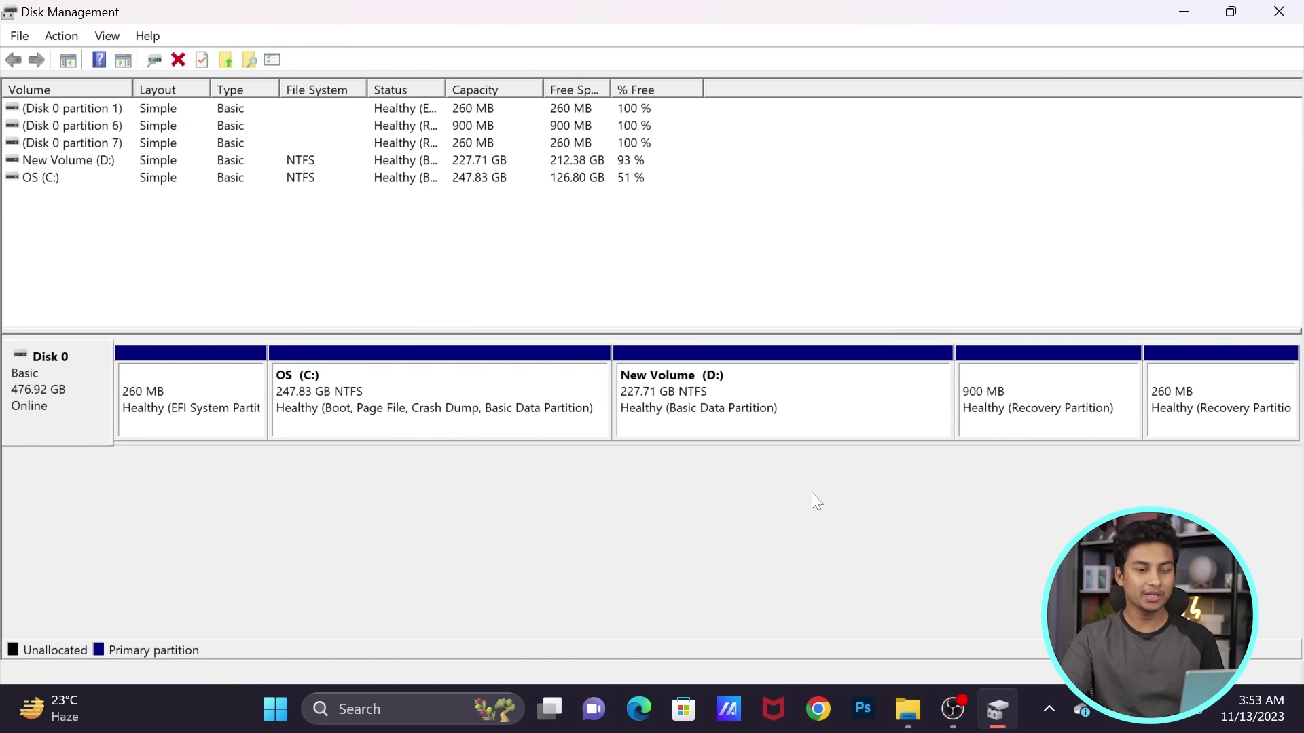
{"action": "right_click", "coordinate": [787, 392]}
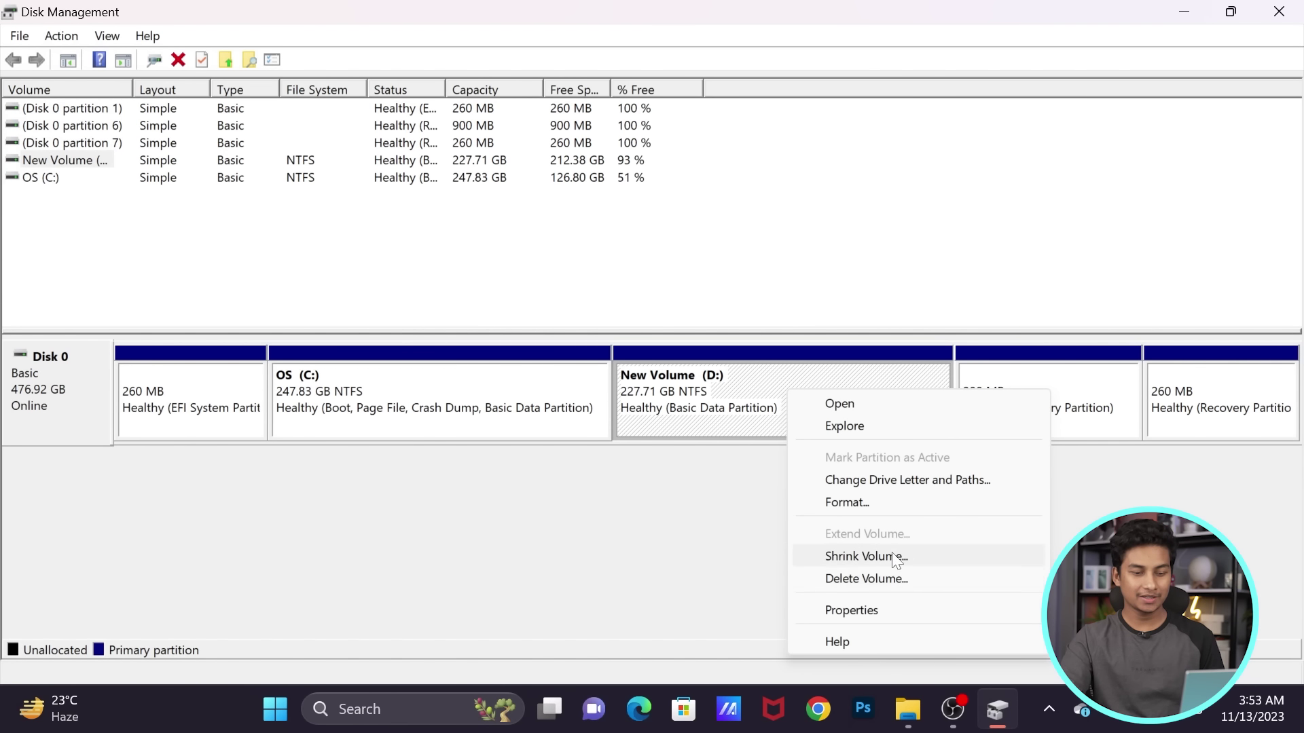
{"action": "left_click", "coordinate": [922, 555]}
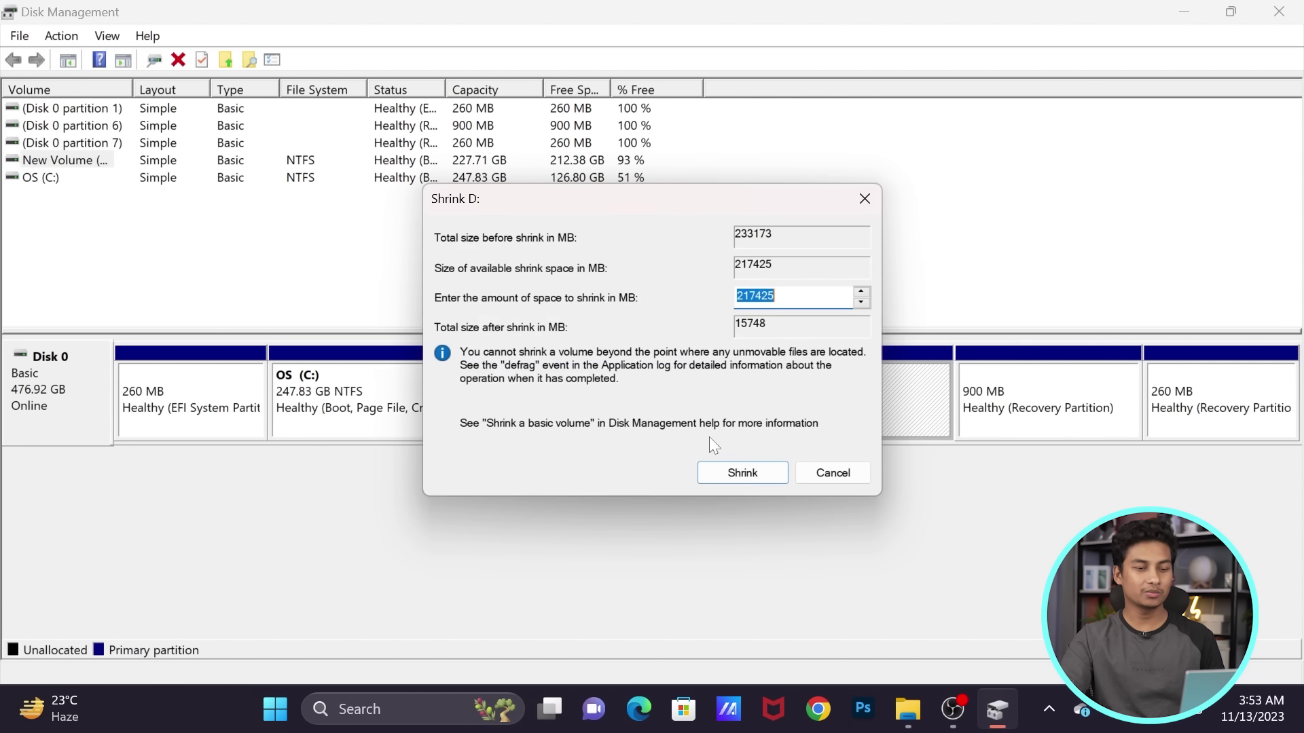
{"action": "type", "text": "1"}
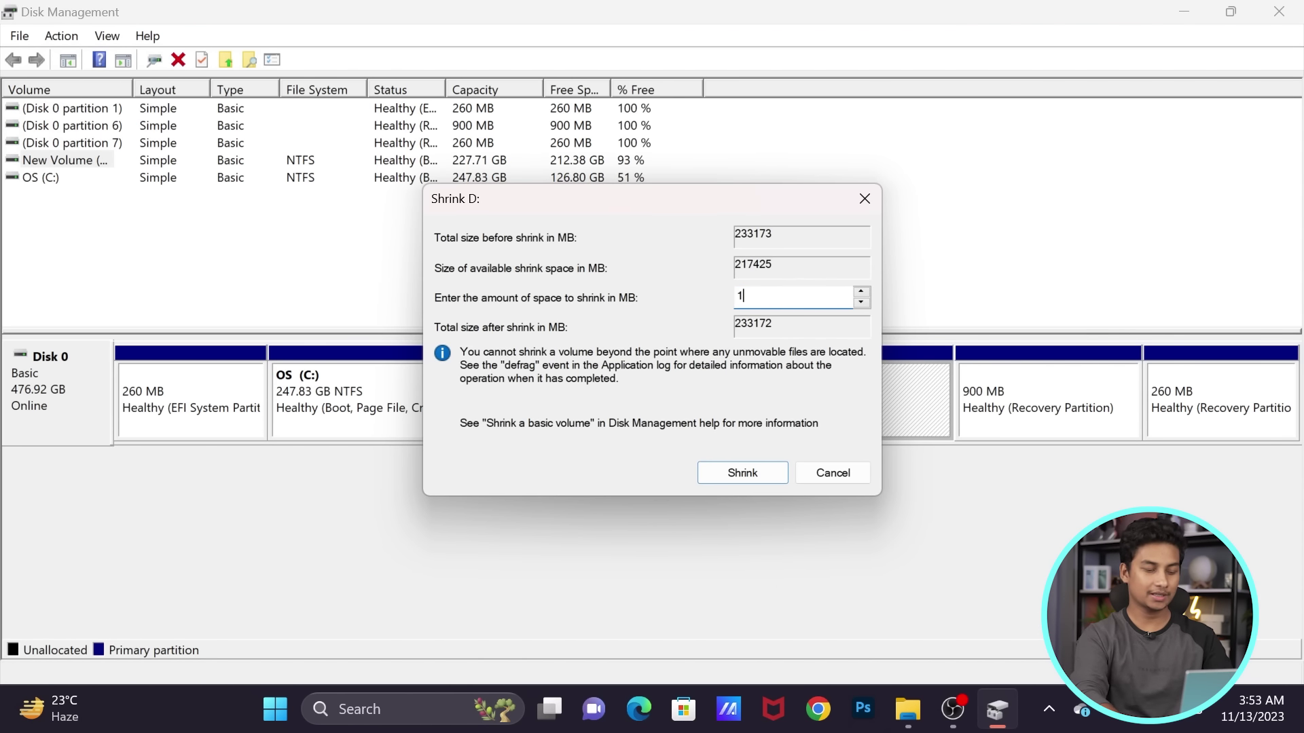
{"action": "type", "text": "02400"}
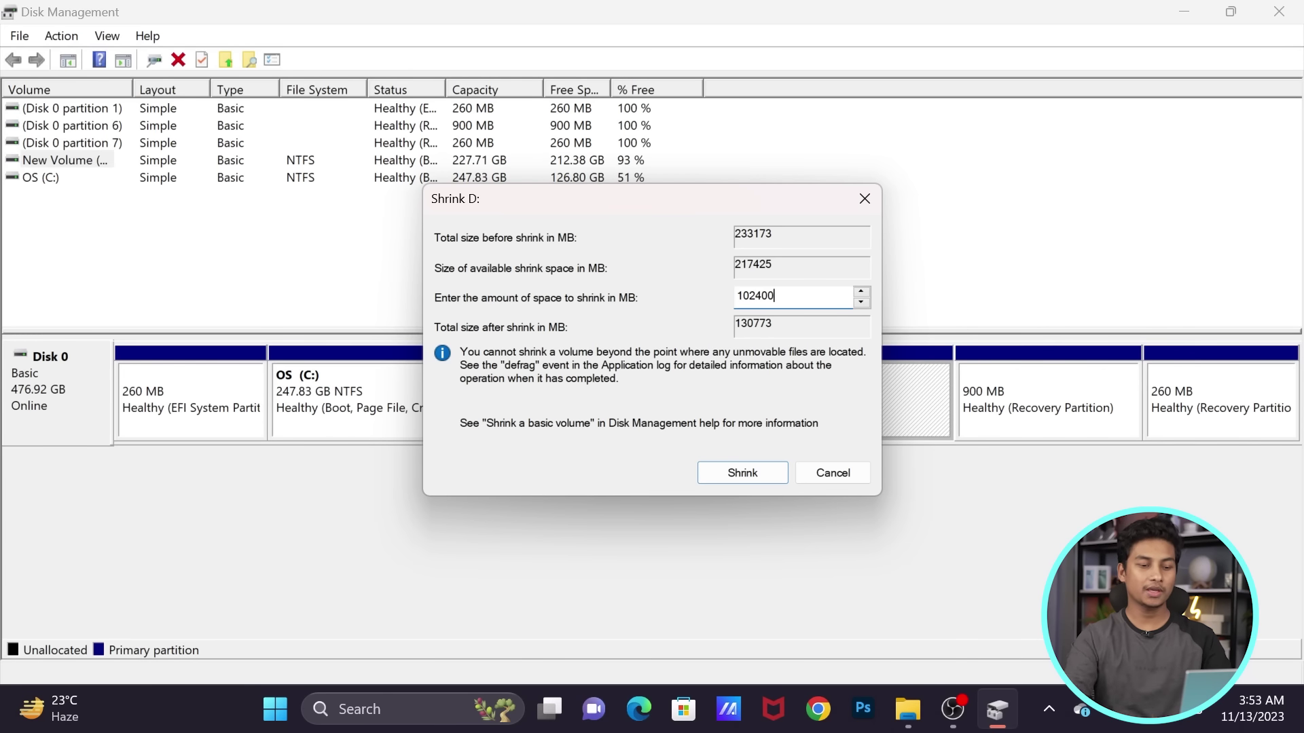
{"action": "left_click", "coordinate": [752, 472]}
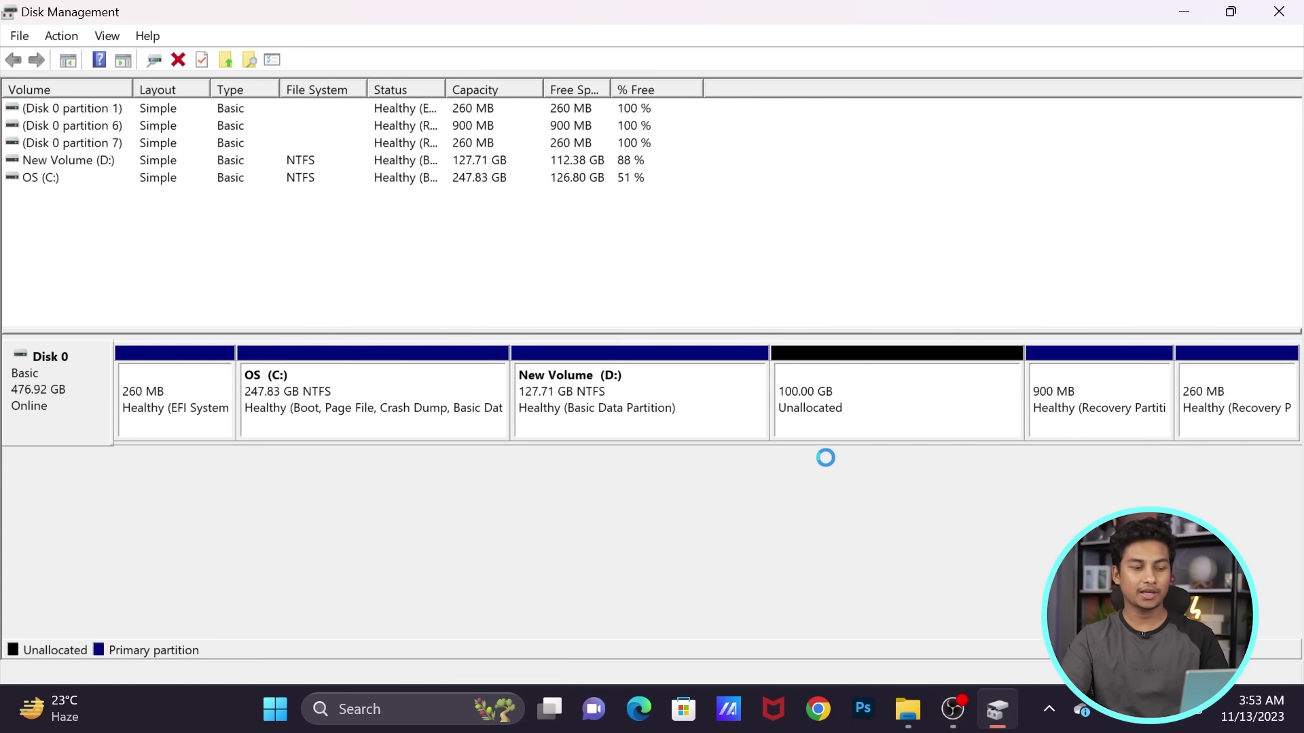